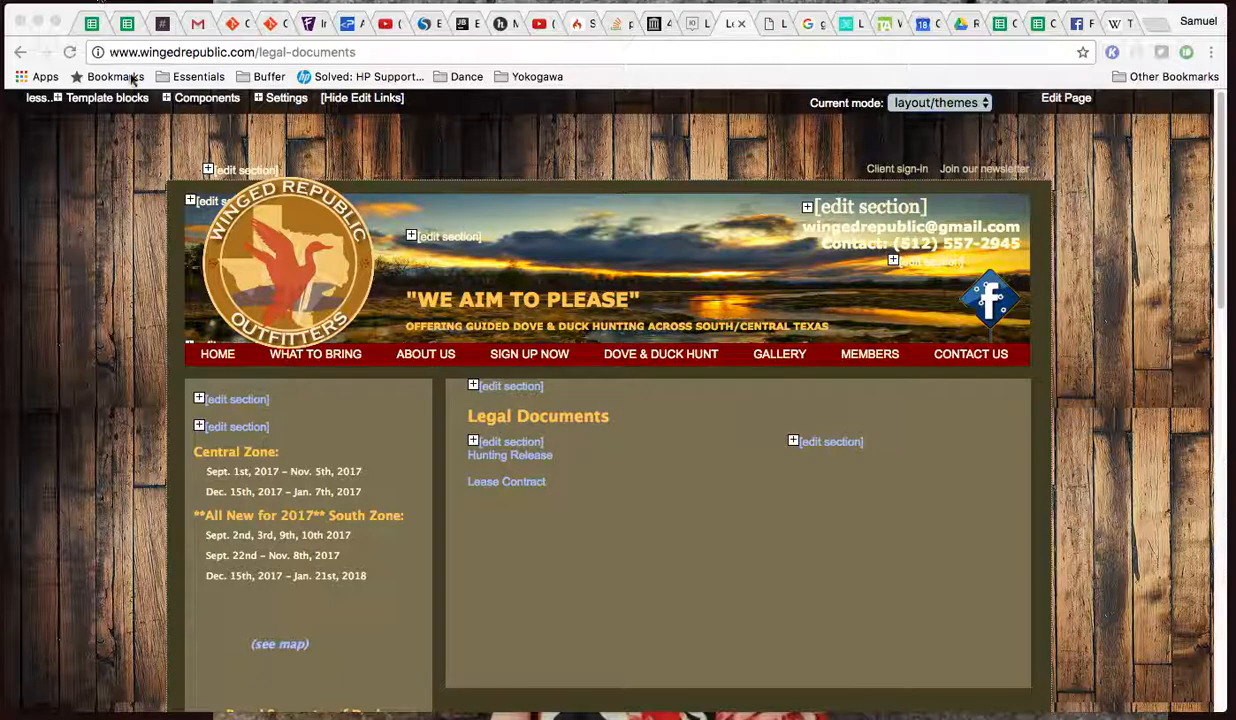
left_click(120, 61)
left_click(119, 56)
double_click(119, 54)
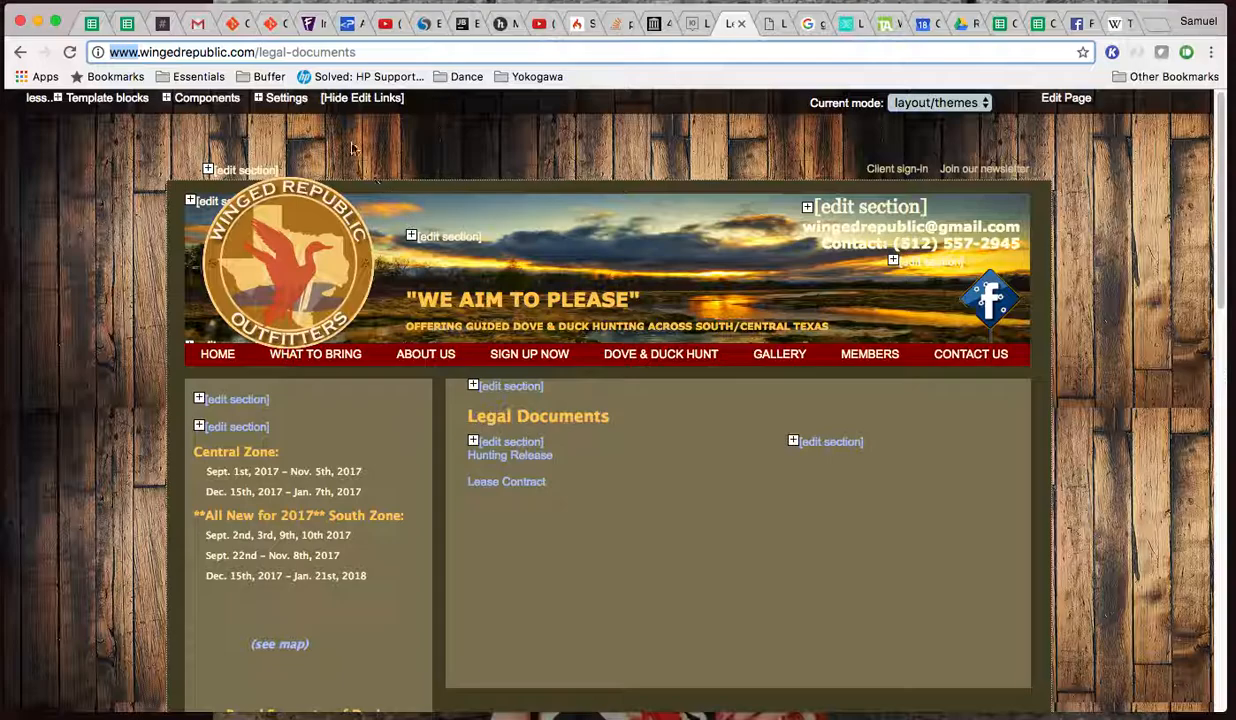
scroll(620, 470, "down", 10)
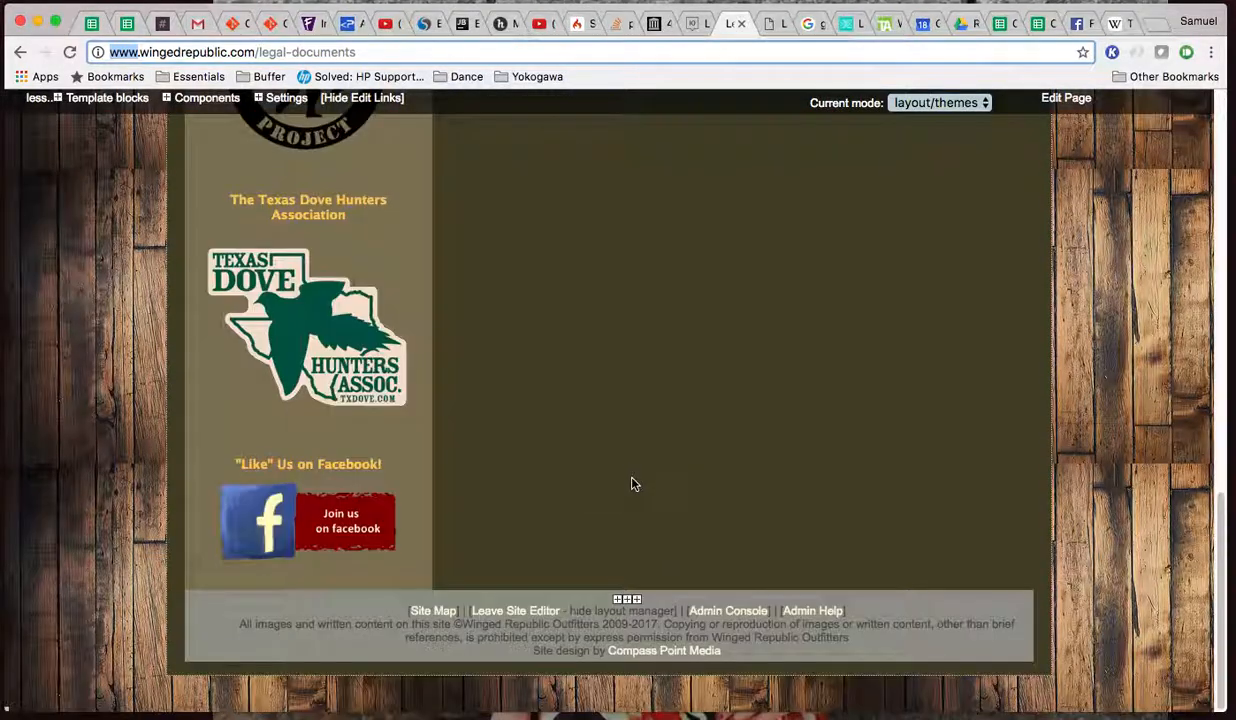
left_click(496, 620)
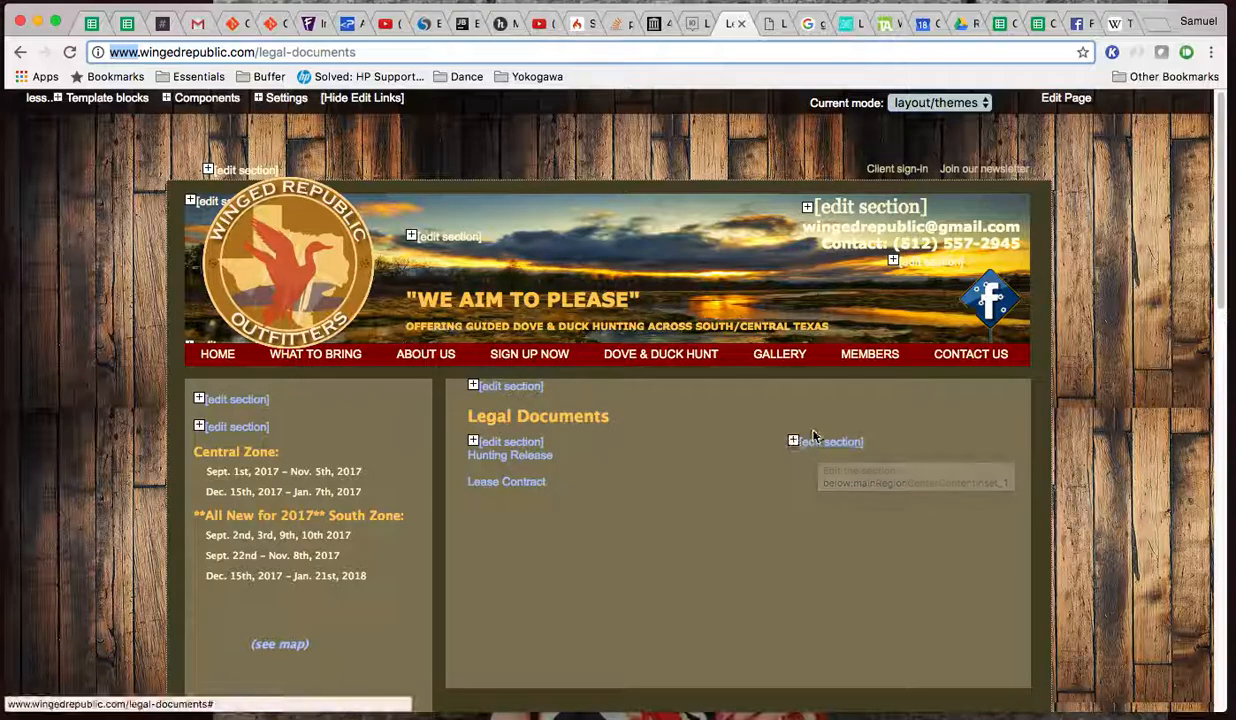
Open the Legal Documents heading section for editing and view its 07/28 @1:32AM version from the history
left_click(505, 388)
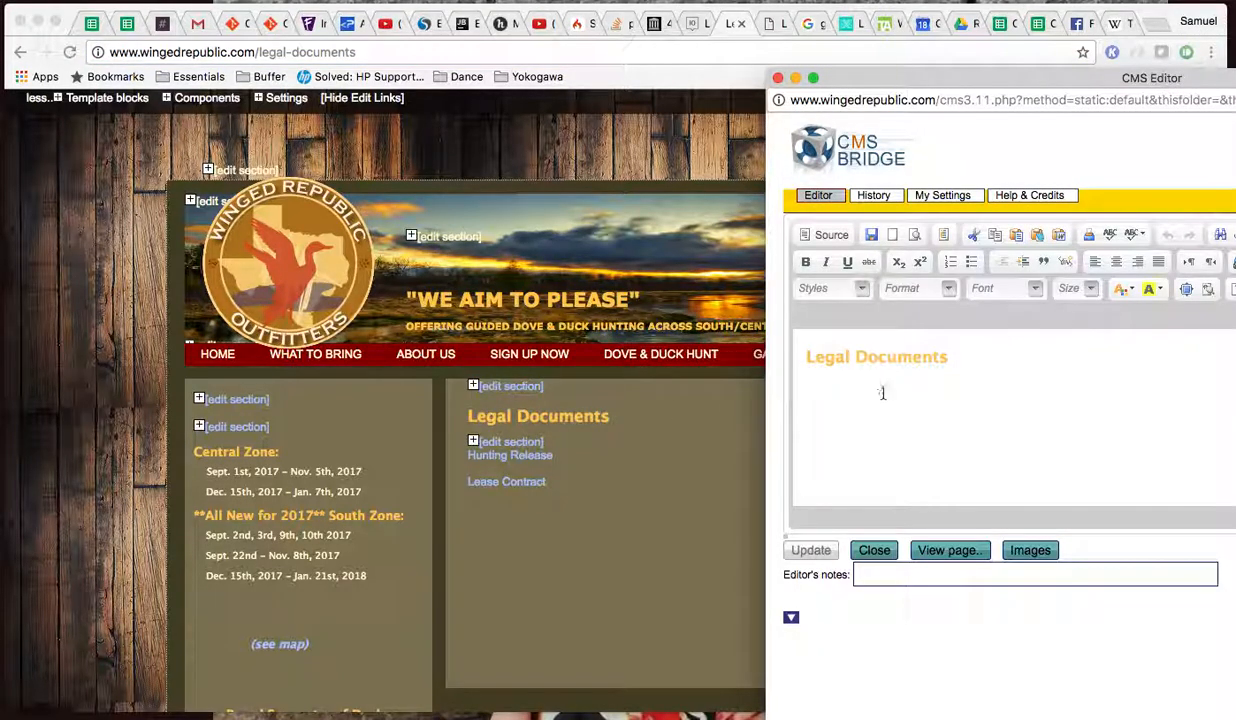
double_click(872, 357)
triple_click(872, 357)
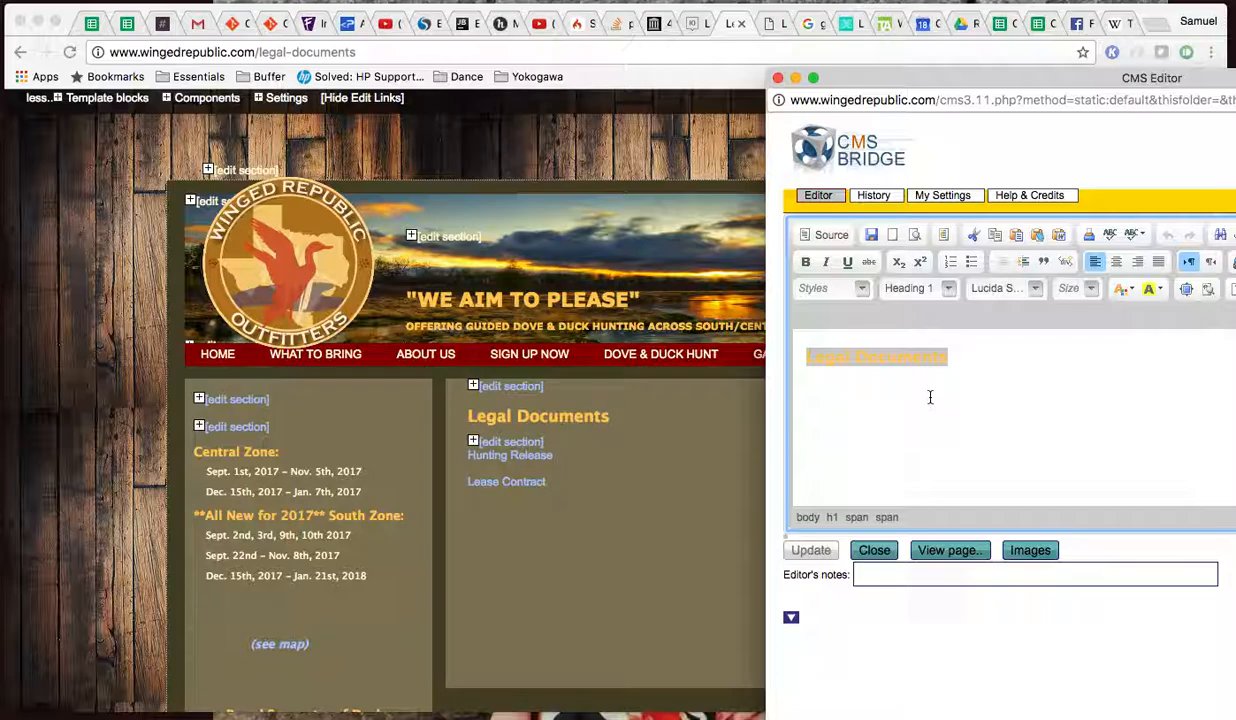
left_click_drag(895, 77, 542, 68)
left_click(424, 182)
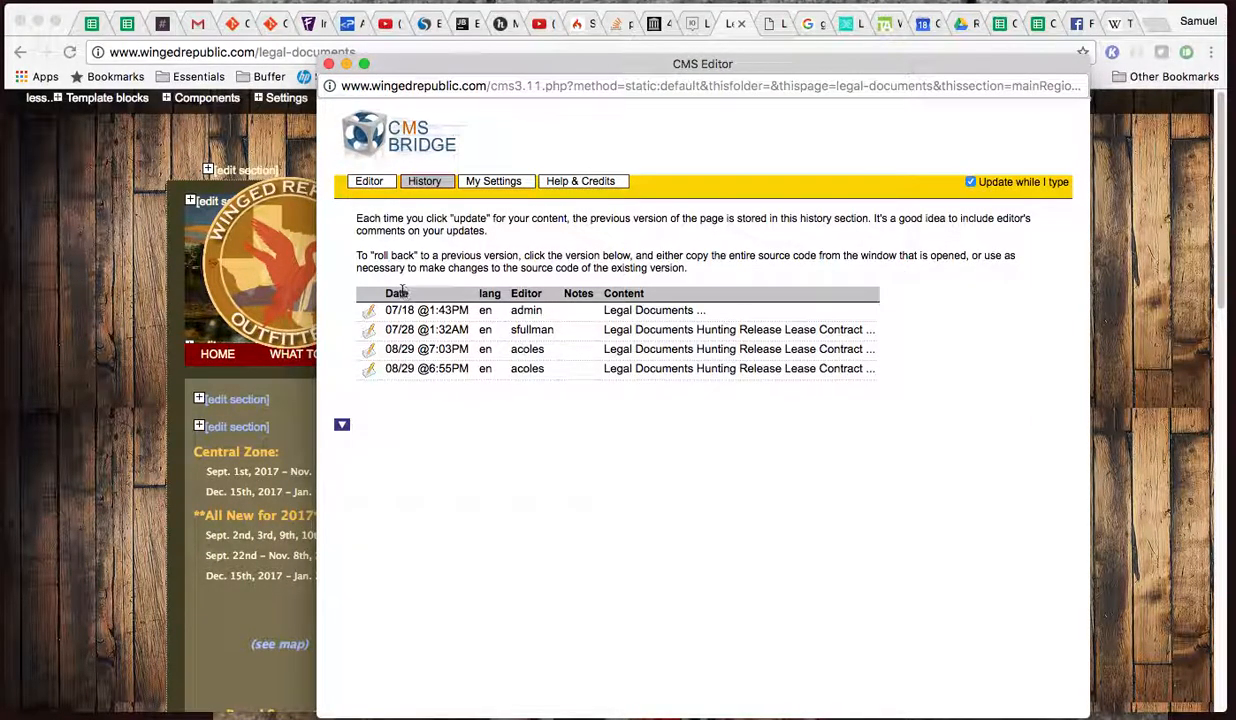
left_click(369, 333)
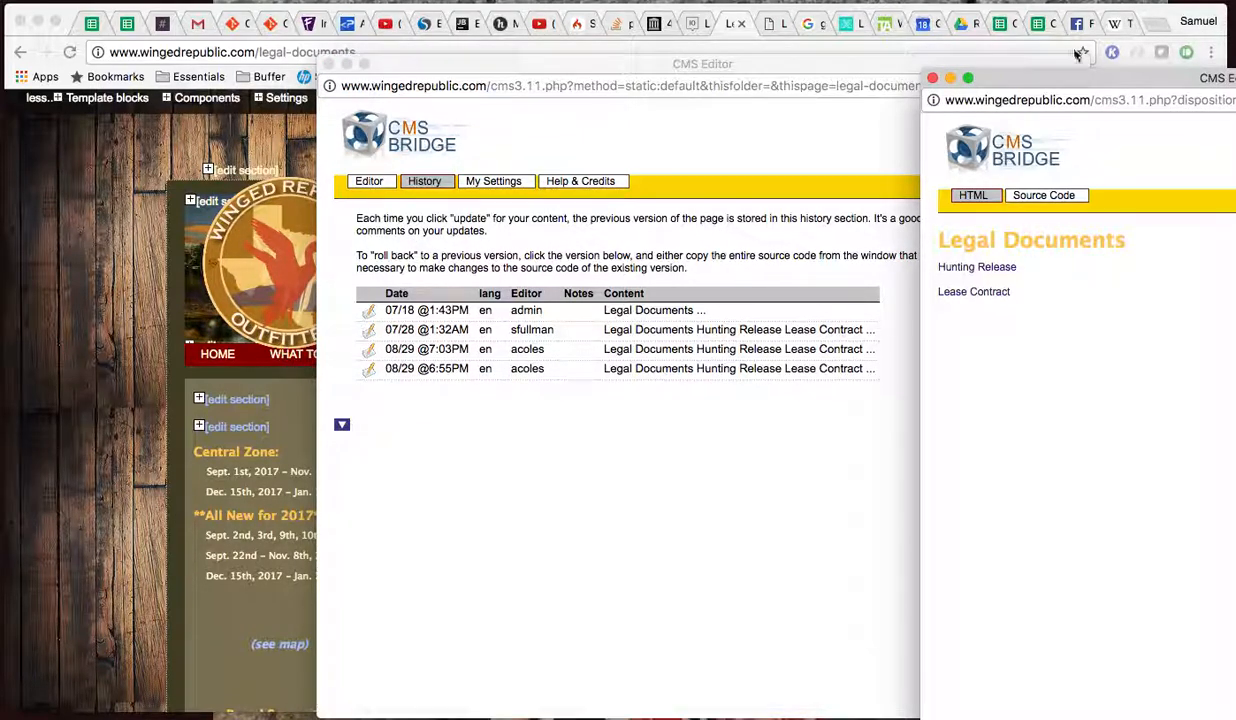
Copy the source code of the 07/28 @1:32AM version and close that version's window
left_click_drag(1080, 78, 633, 65)
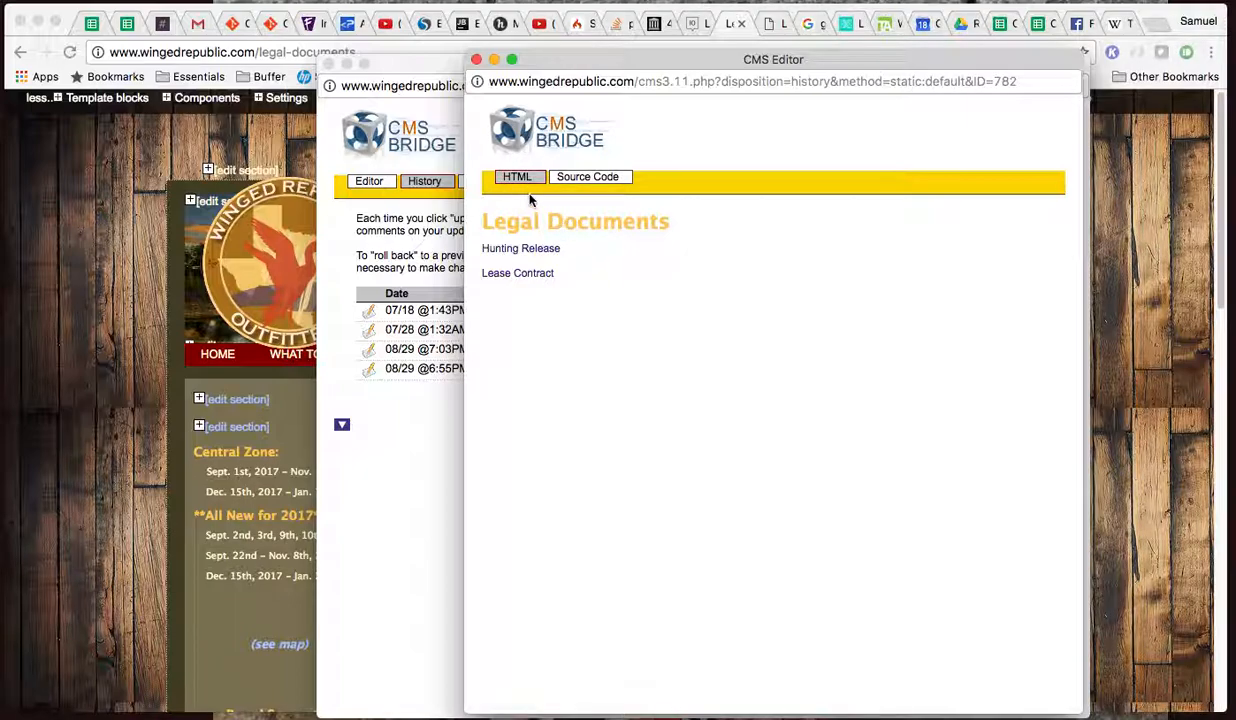
left_click(578, 186)
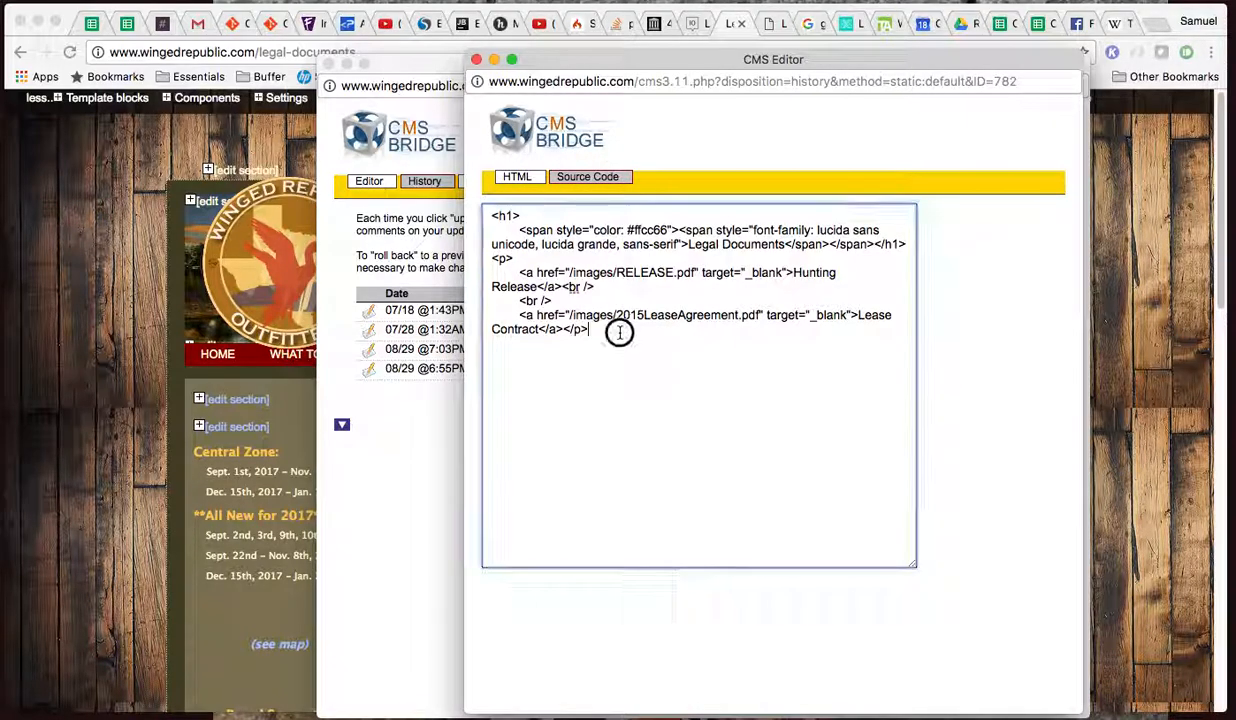
left_click_drag(615, 330, 336, 188)
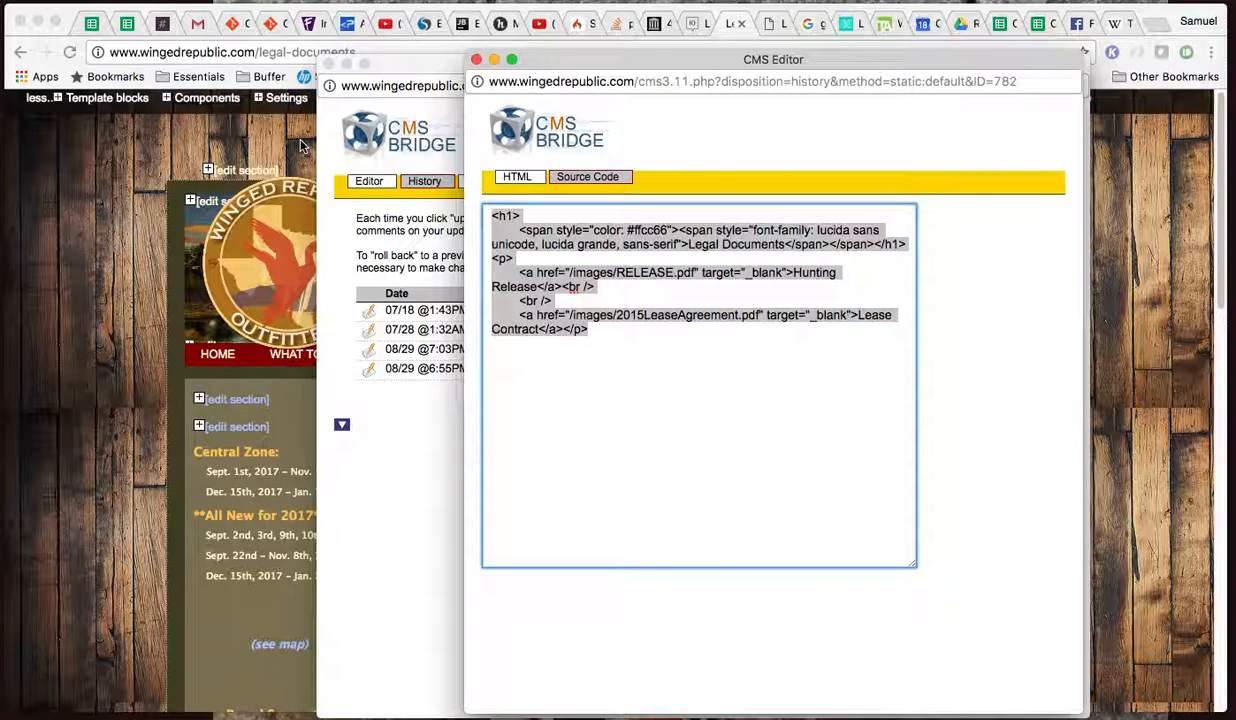
key("super+w")
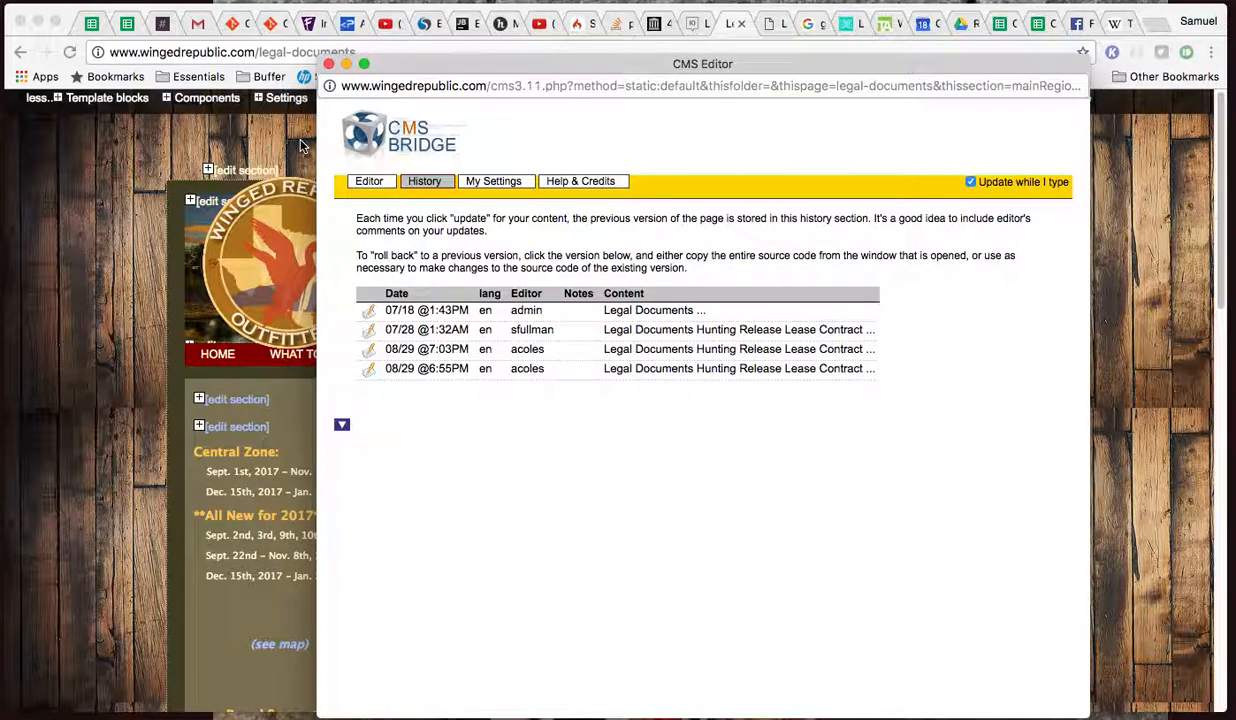
Add the copied Hunting Release and Lease Contract link code below the heading in the section's source, update it and close the editor
left_click(369, 181)
left_click(453, 372)
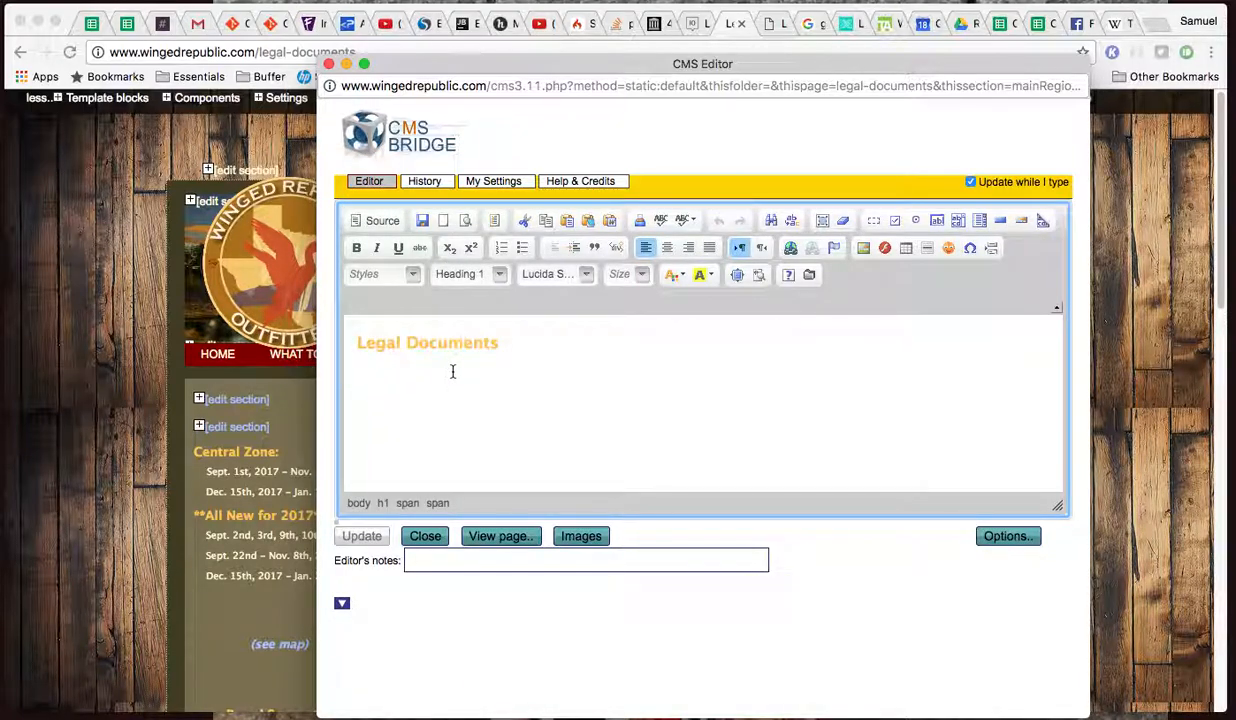
left_click(377, 220)
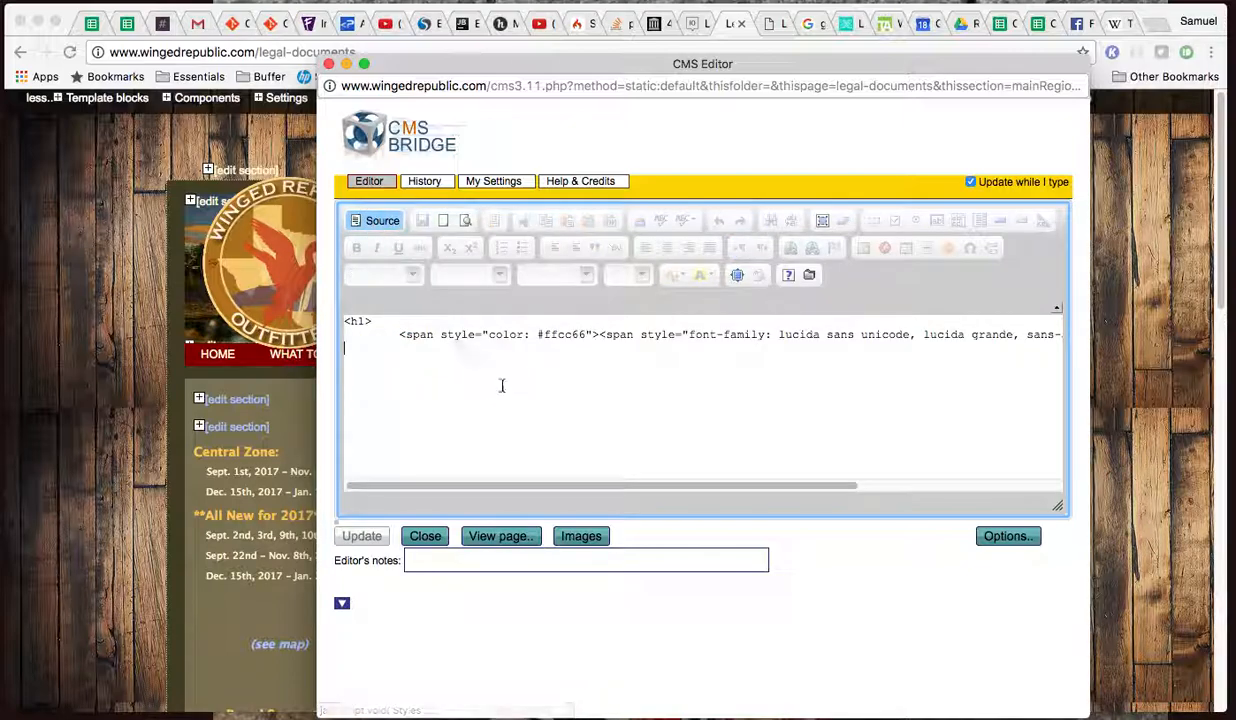
type("<p> \t<a href=\"/images/RELEASE.pdf\" target=\"_blank\">Hunting Release</a><br /> \t<br /> \t<a href=\"/images/2015LeaseAgreement.pdf\" target=\"_blank\">Lease Contract</a></p>")
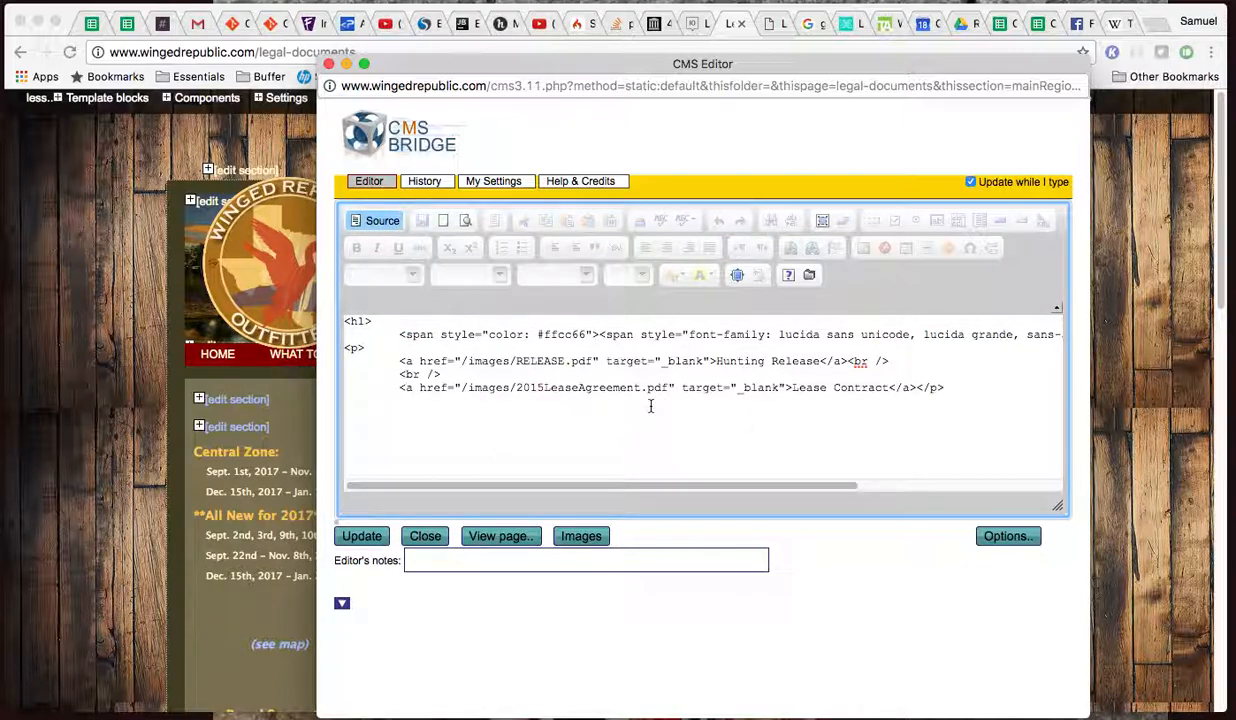
left_click(372, 544)
left_click(420, 537)
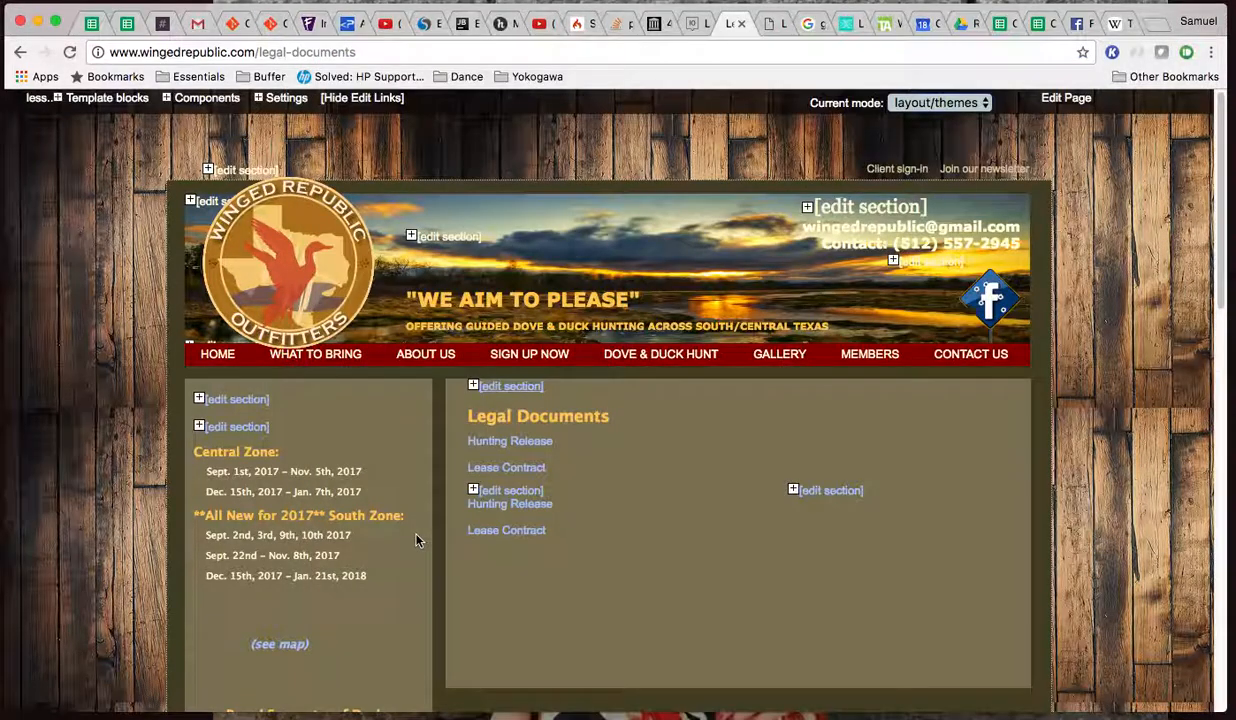
Examine the 07/18 @1:50PM and @1:43PM versions in the history of the section below the heading section
left_click(507, 490)
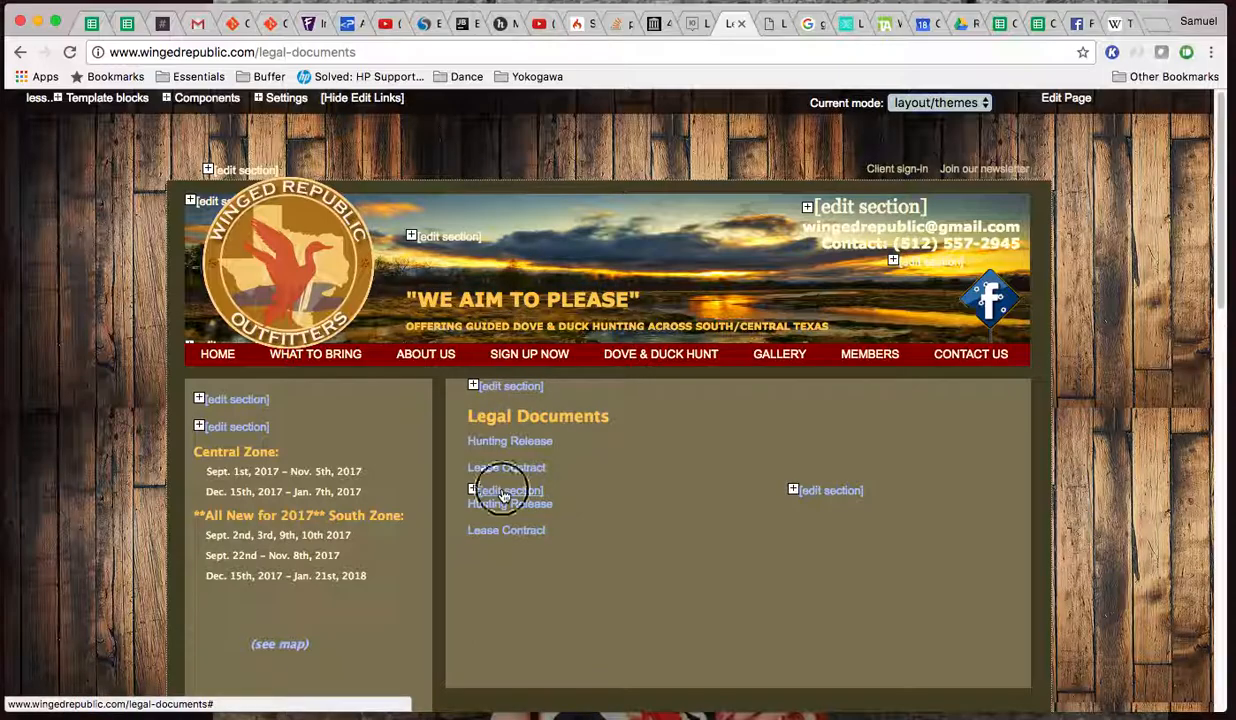
left_click(873, 195)
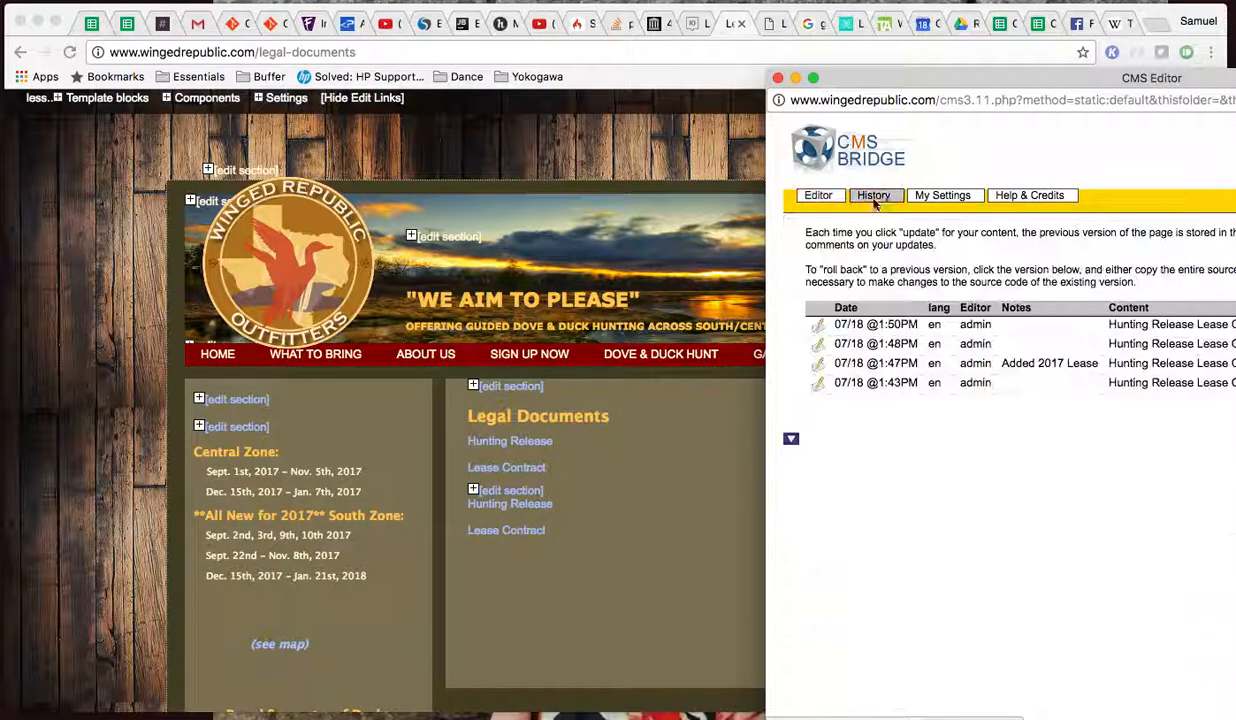
left_click(819, 340)
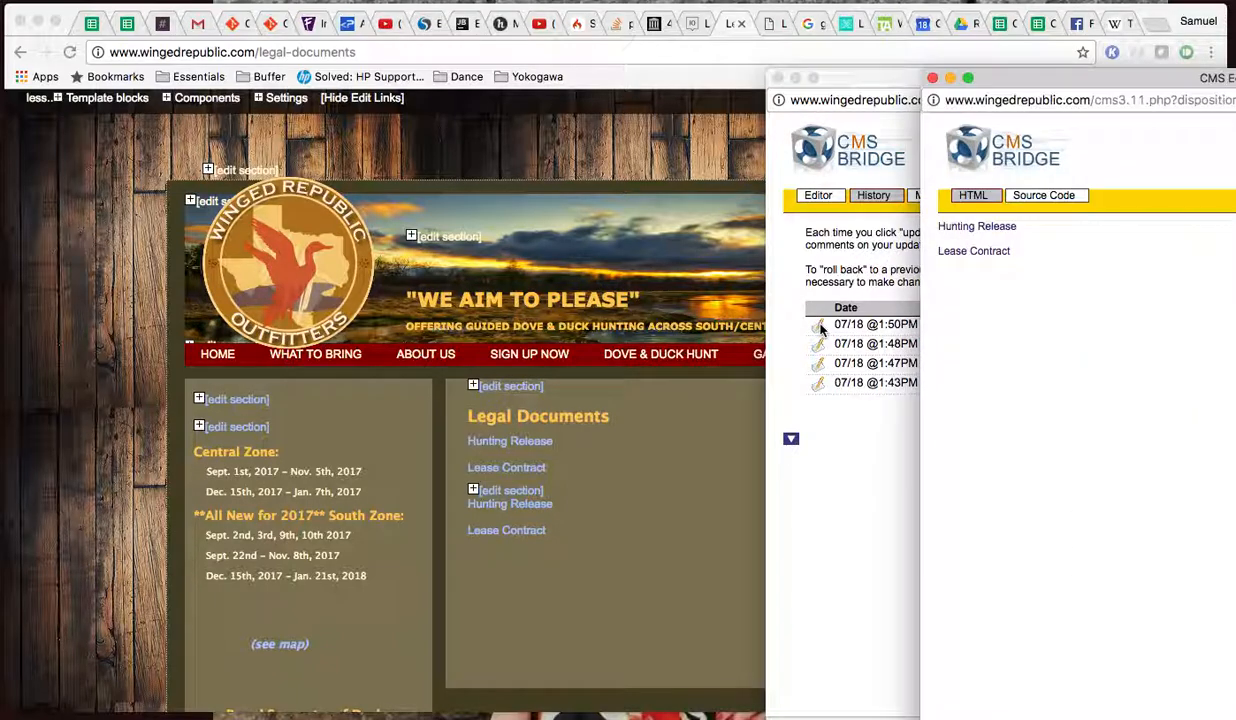
left_click(932, 77)
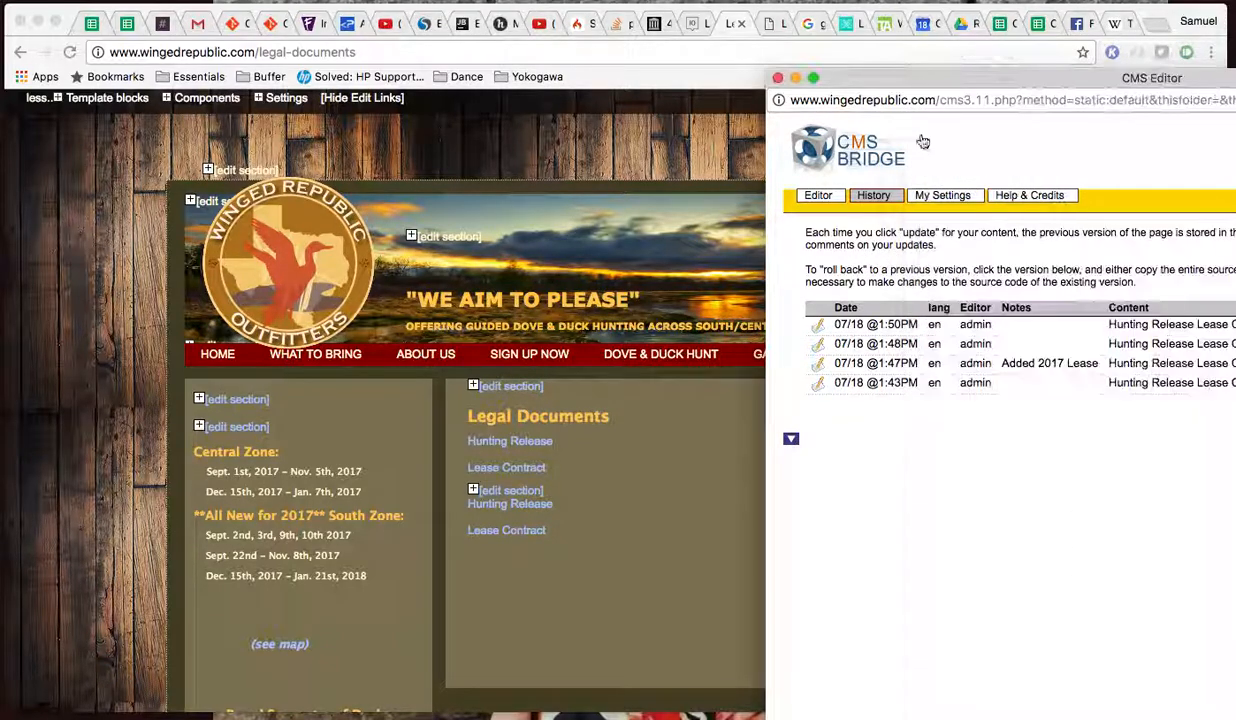
left_click(818, 382)
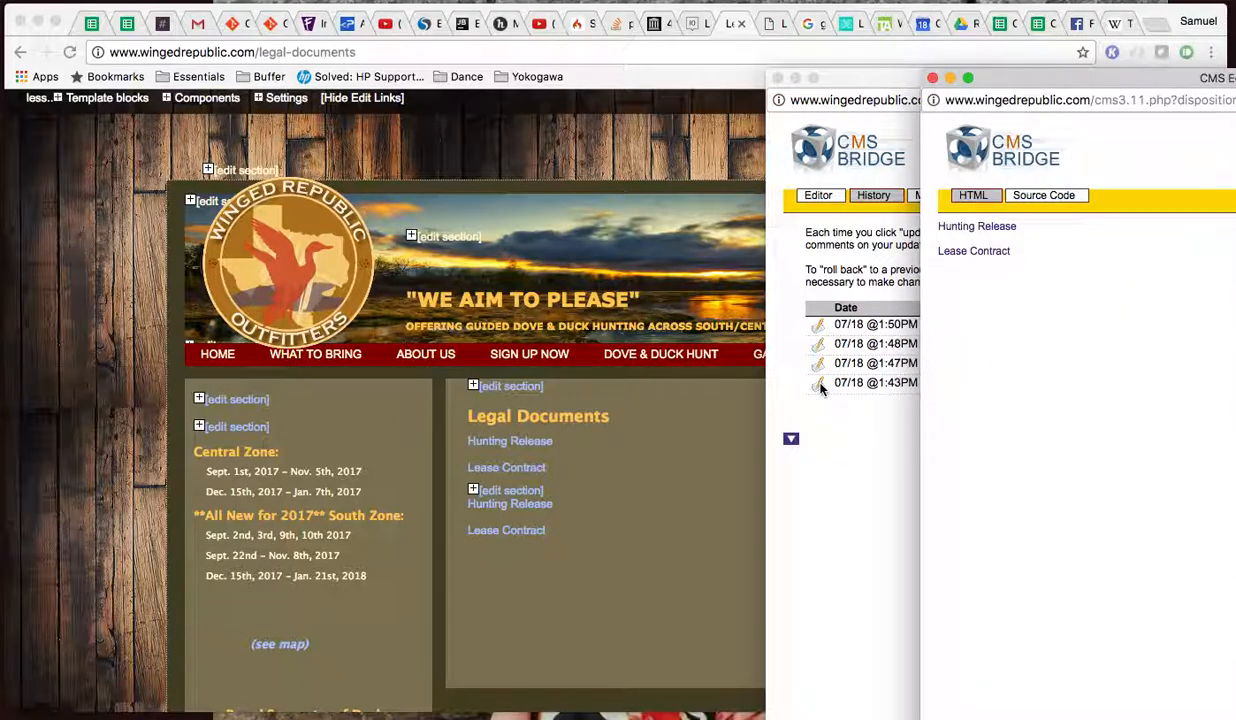
left_click(932, 77)
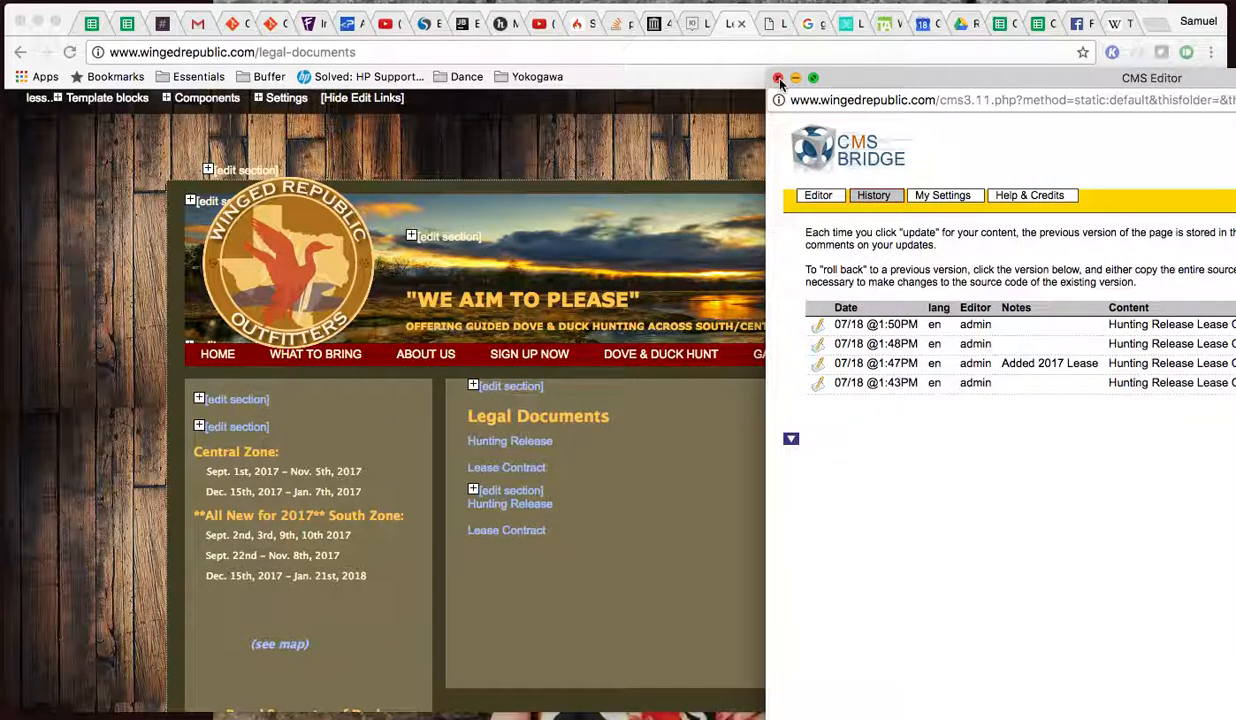
Delete the Hunting Release and Lease Contract links from this lower section, check its source, update it and close the editor
left_click(812, 199)
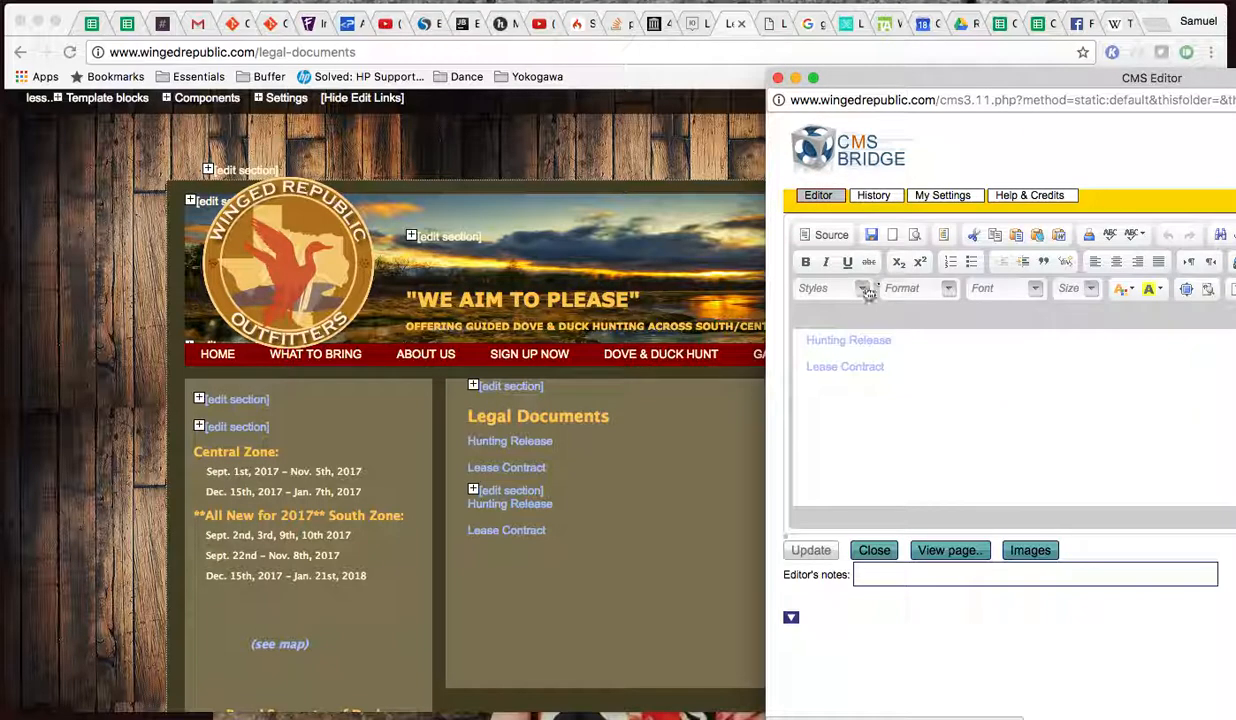
left_click_drag(930, 383, 737, 313)
key("BackSpace")
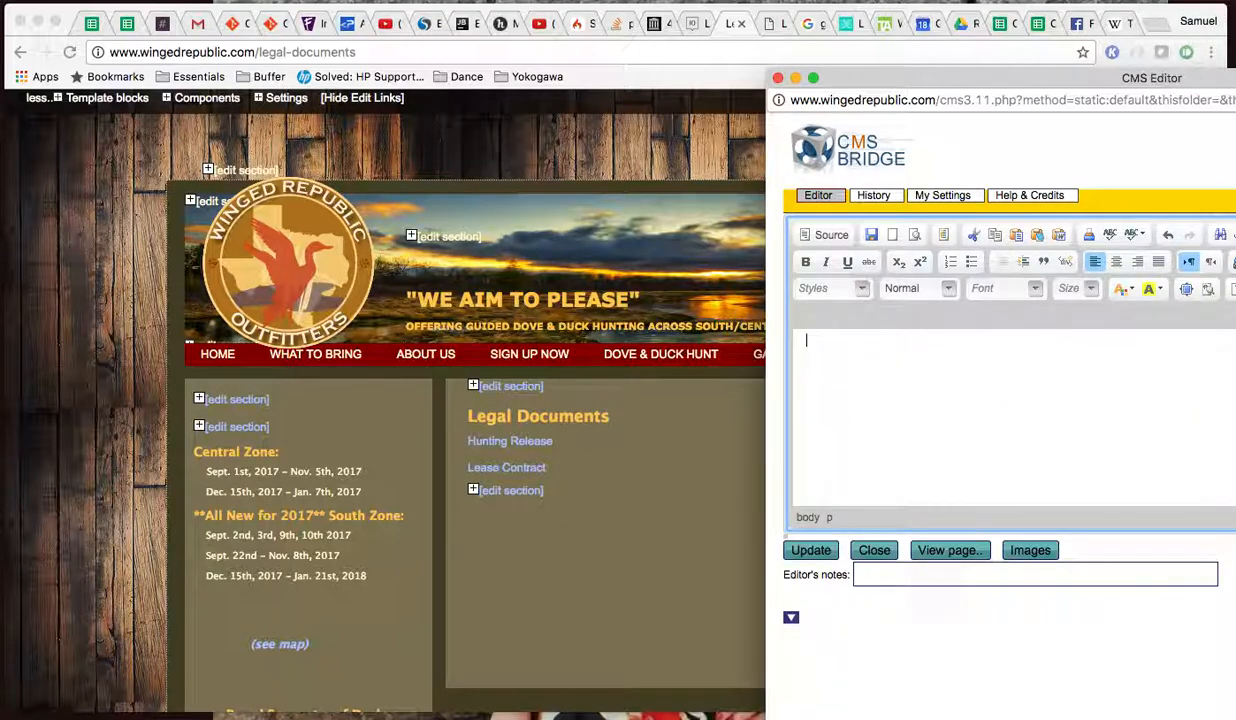
left_click(825, 235)
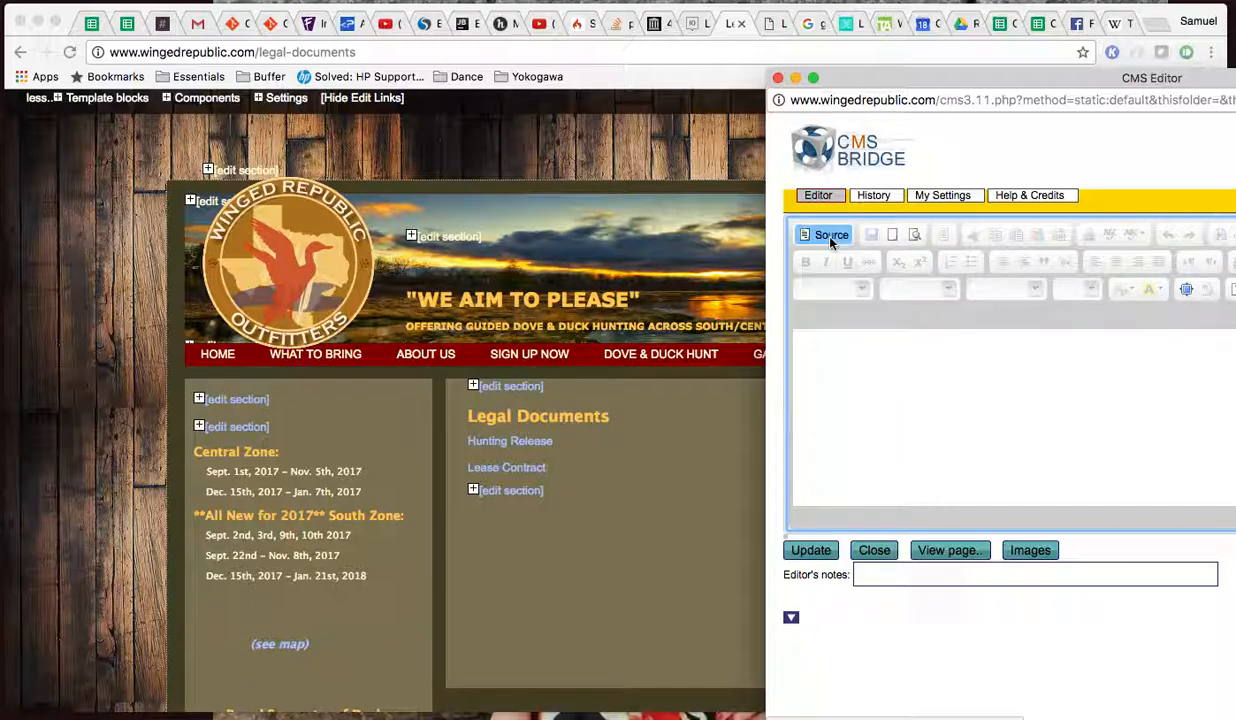
left_click(822, 235)
left_click(845, 381)
left_click(810, 550)
left_click(874, 550)
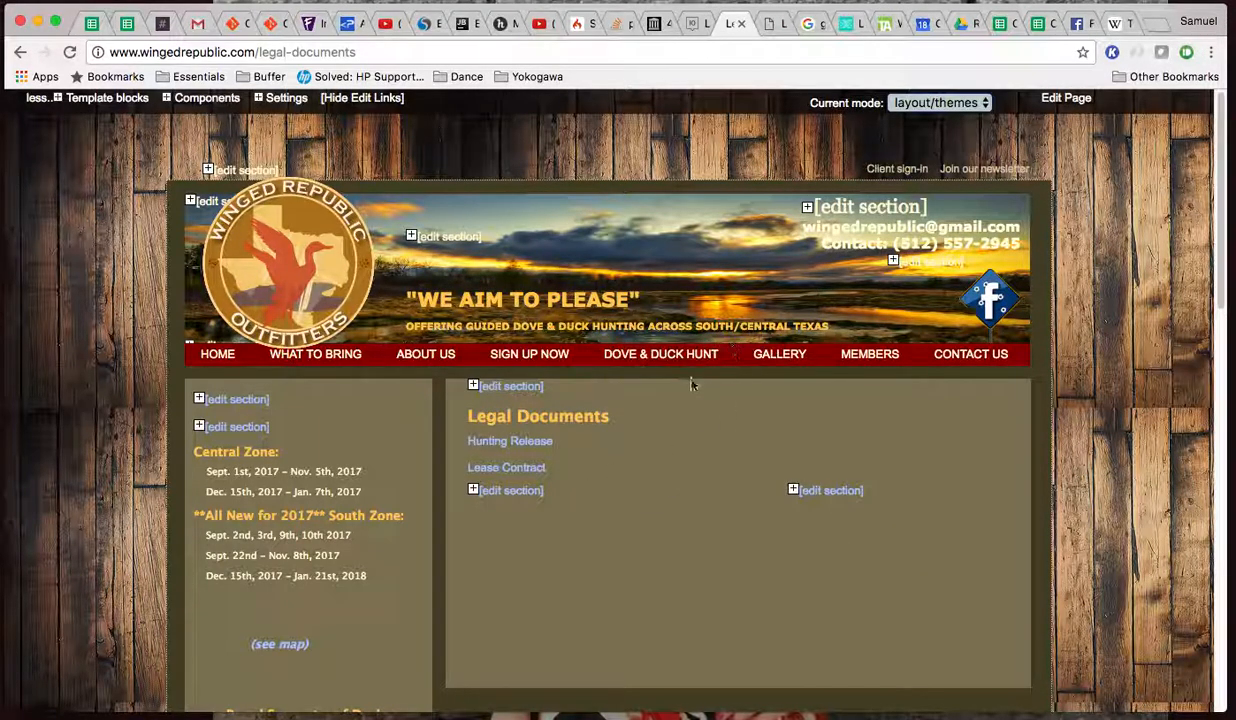
Reopen the Legal Documents heading section and remove the Hunting Release and Lease Contract links and the leftover blank line
left_click(505, 390)
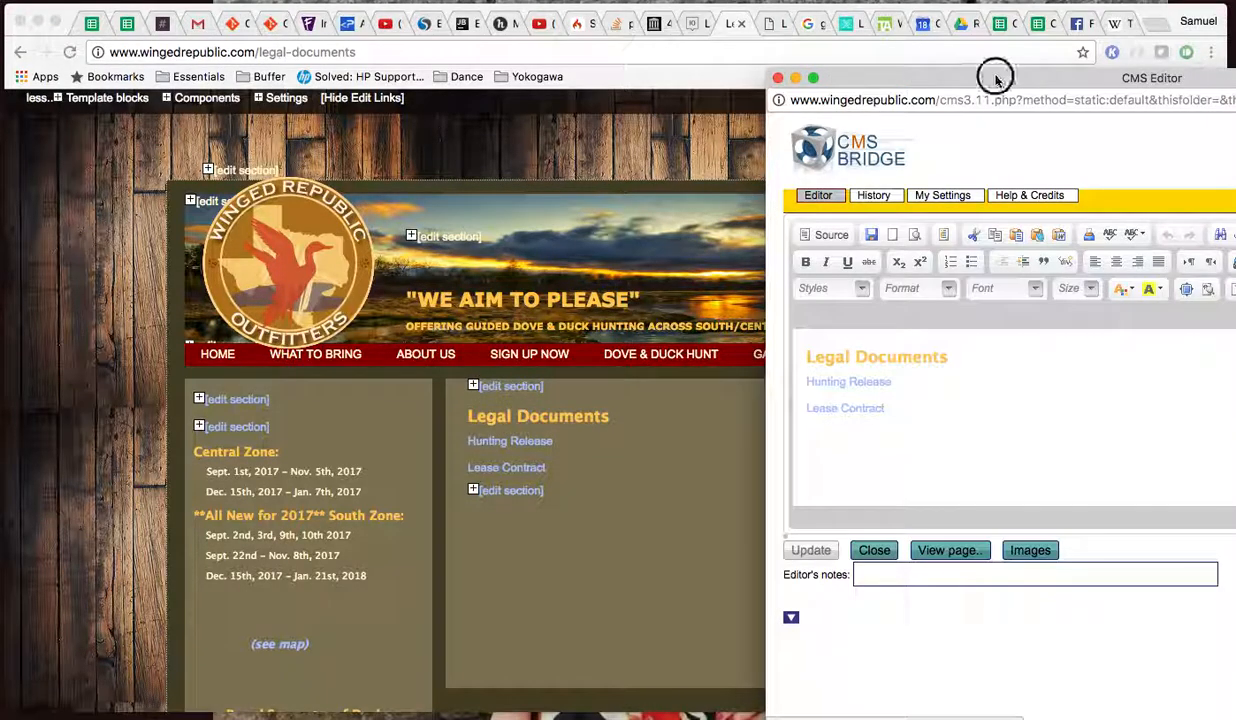
left_click_drag(993, 75, 597, 57)
left_click_drag(497, 406, 378, 345)
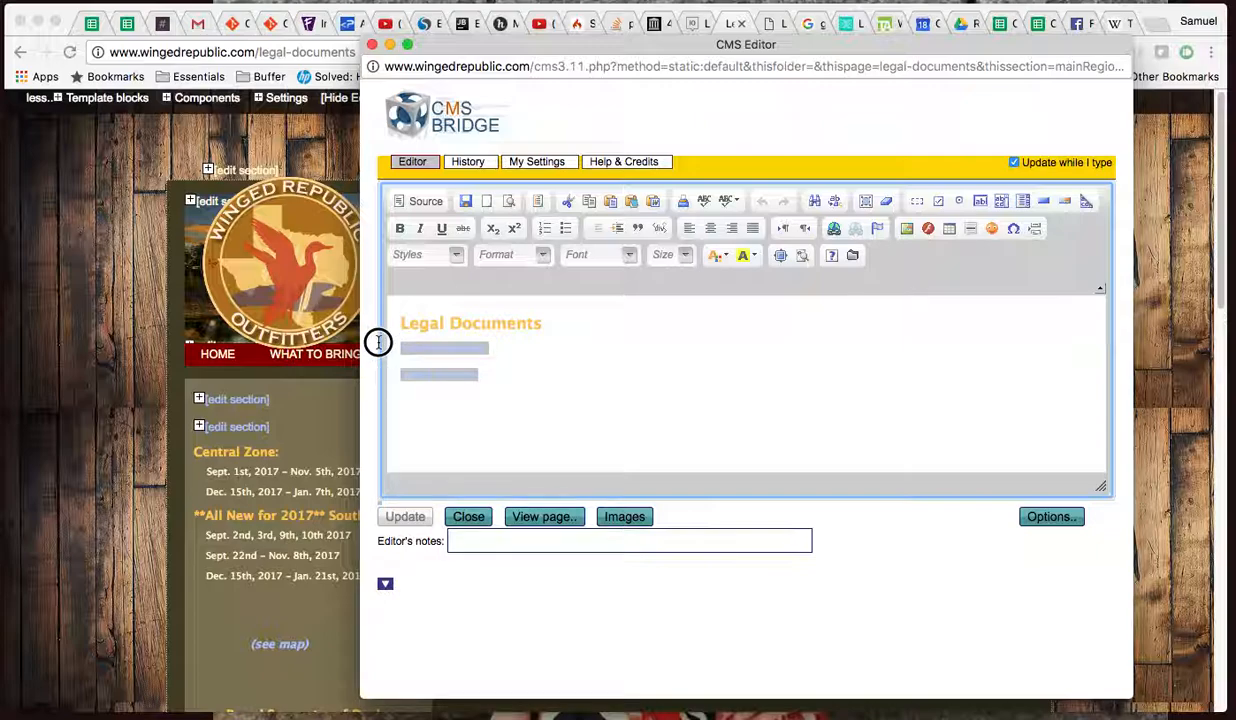
key("BackSpace")
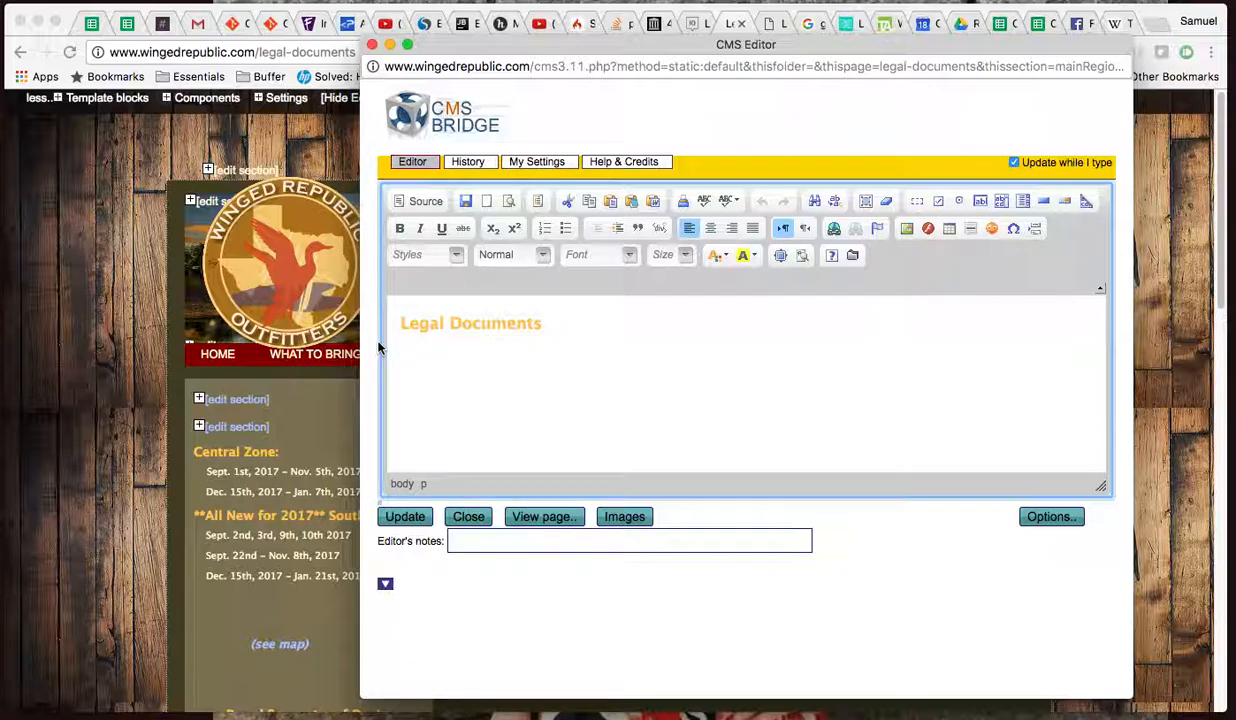
key("BackSpace")
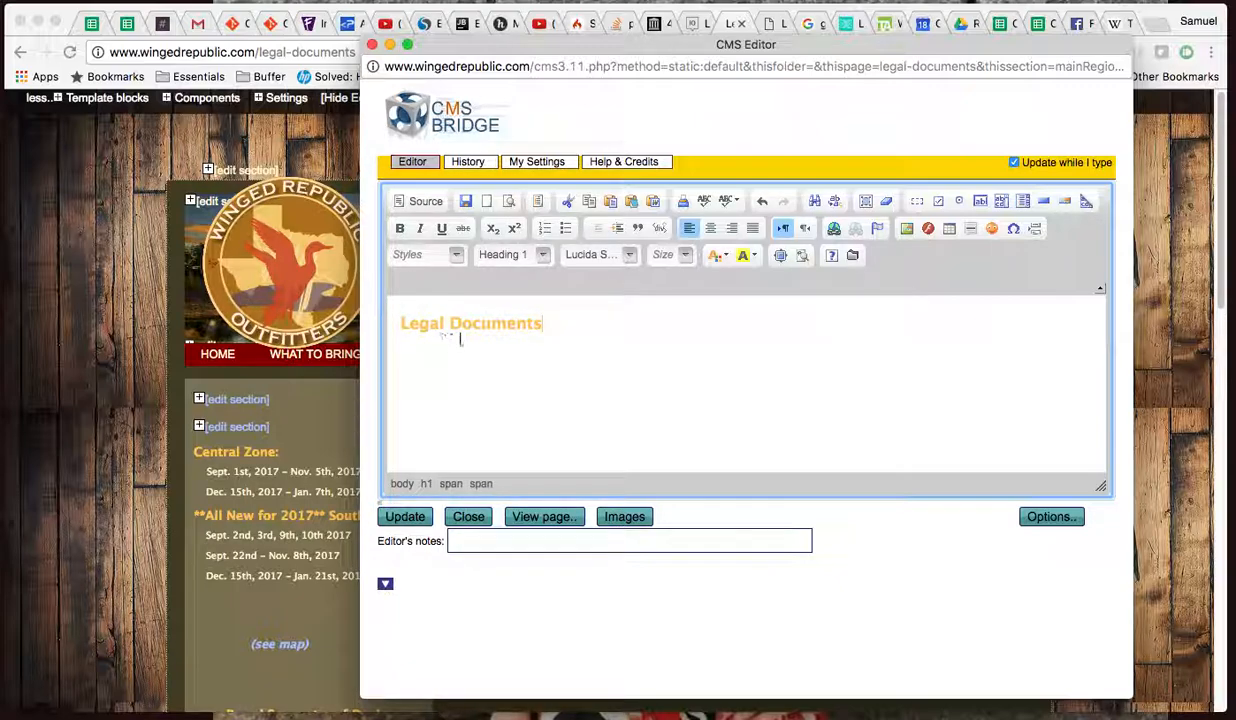
Check the remaining source code of the heading section, update the section and close the editor
left_click(416, 201)
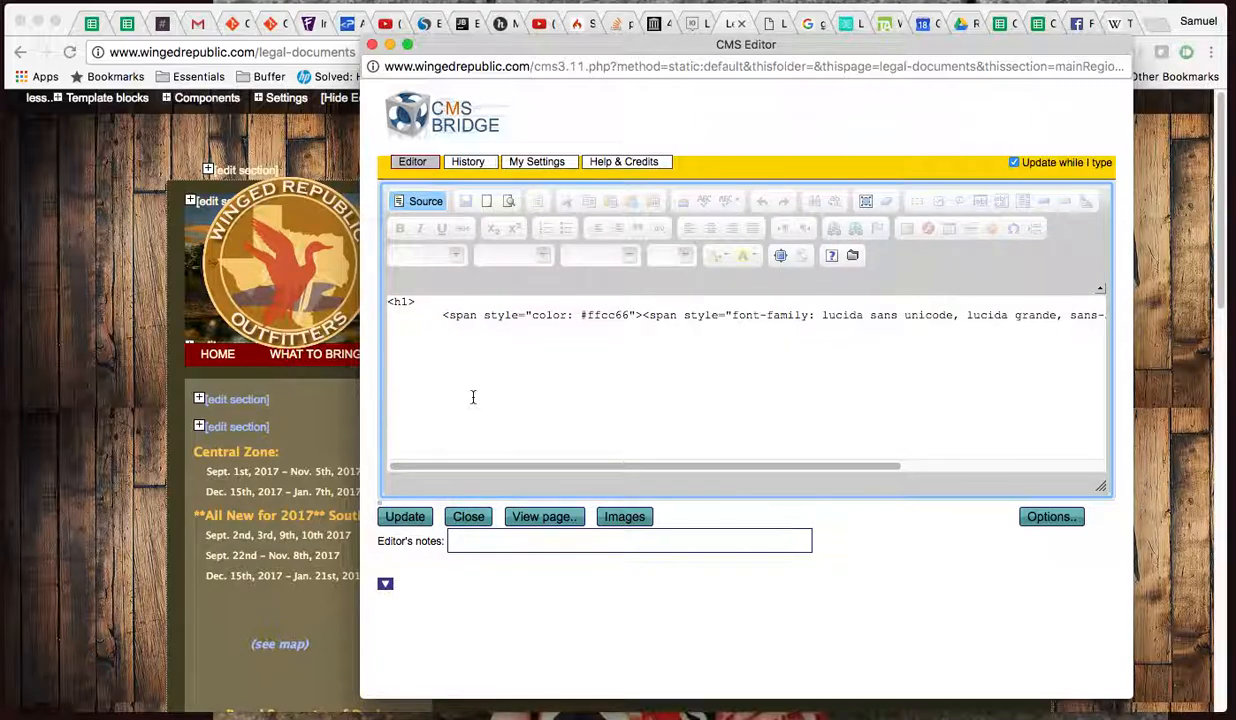
left_click_drag(491, 467, 400, 432)
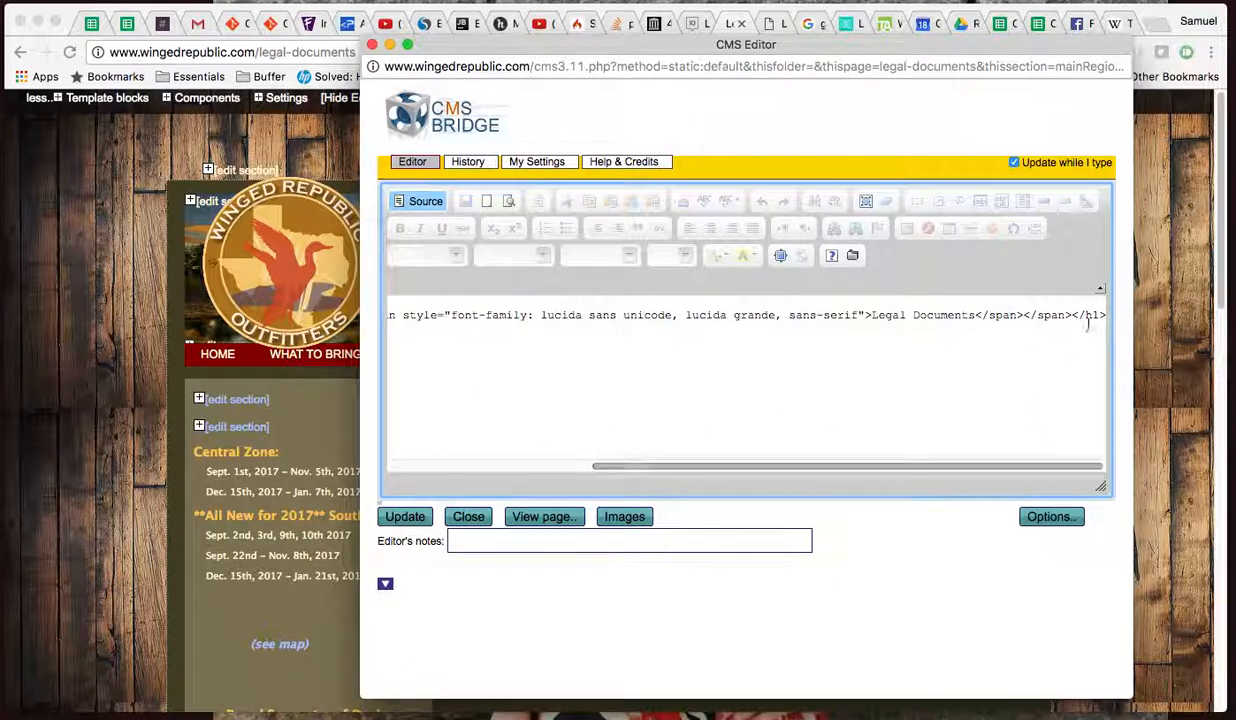
double_click(1091, 315)
left_click(405, 516)
left_click(468, 517)
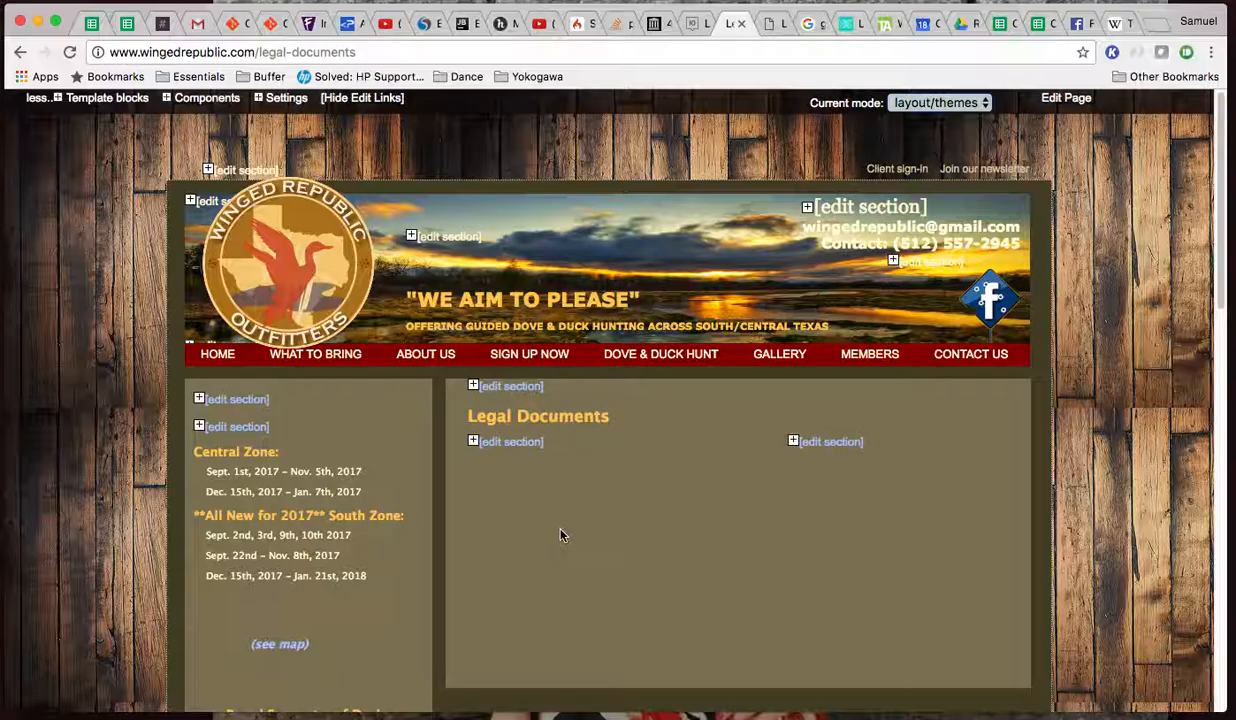
Paste the Hunting Release and Lease Contract links into the empty first section below the heading, update it and check the page without edit links
left_click(512, 440)
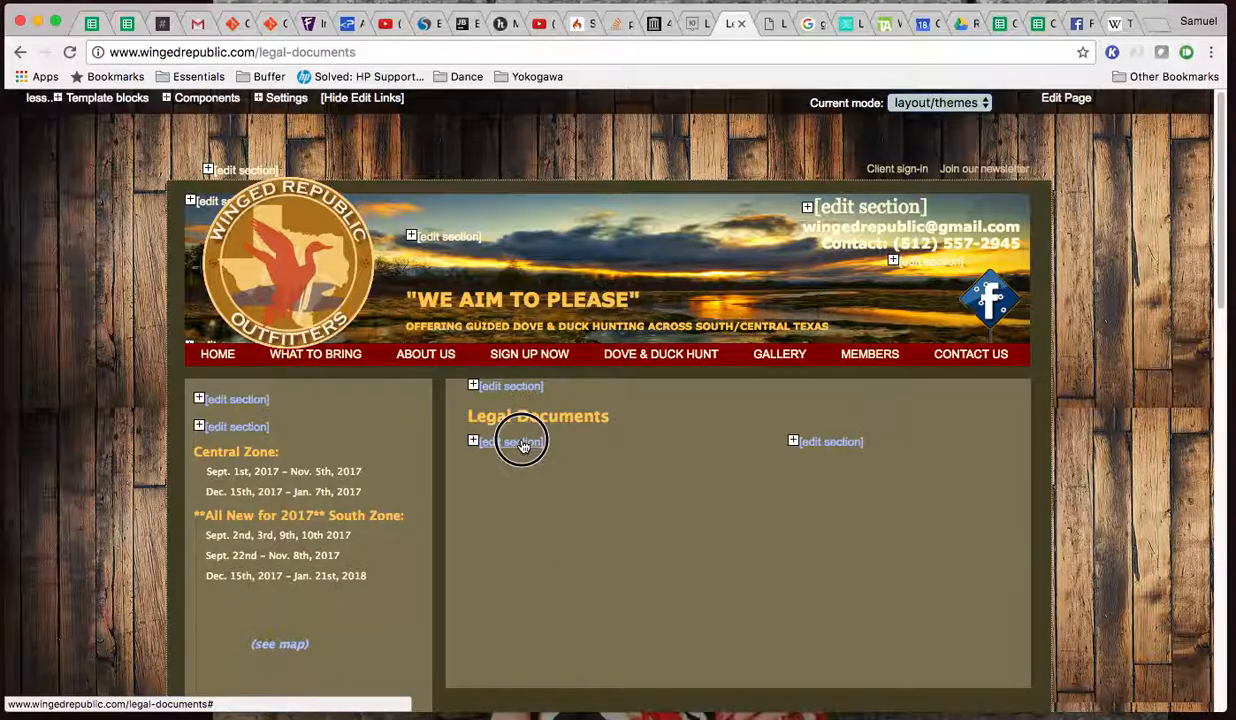
left_click_drag(861, 76, 414, 76)
left_click(488, 362)
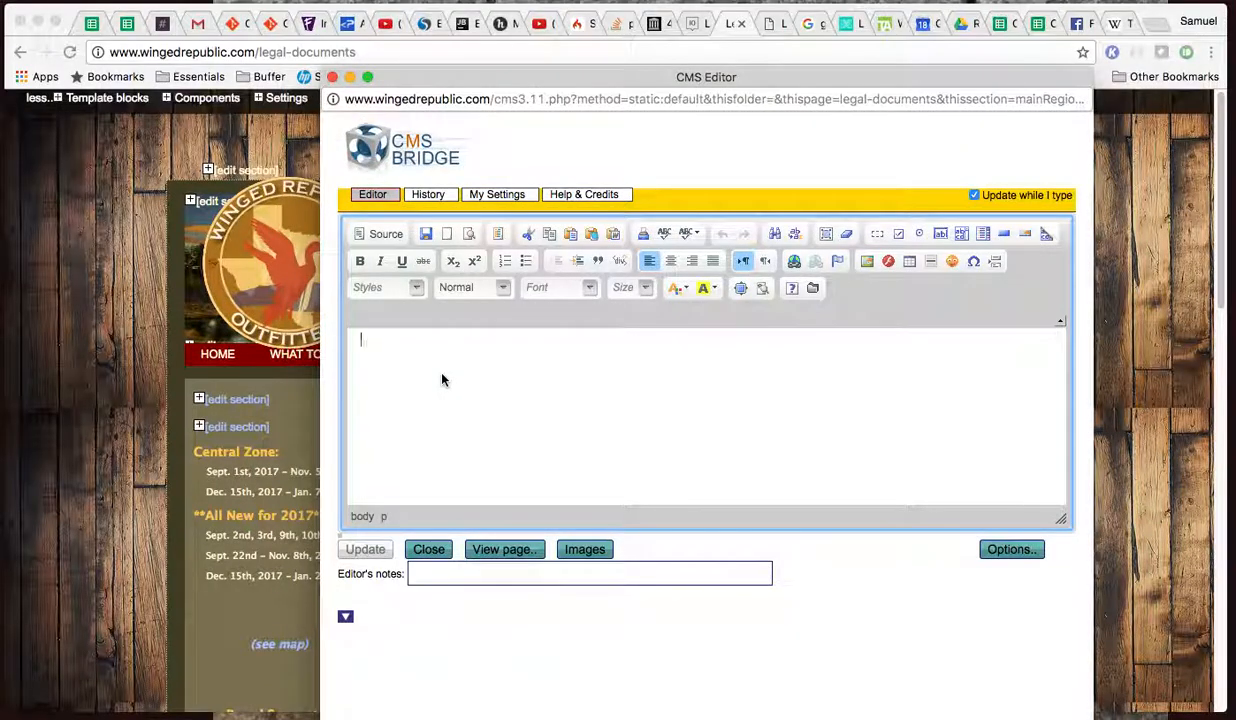
left_click(442, 378)
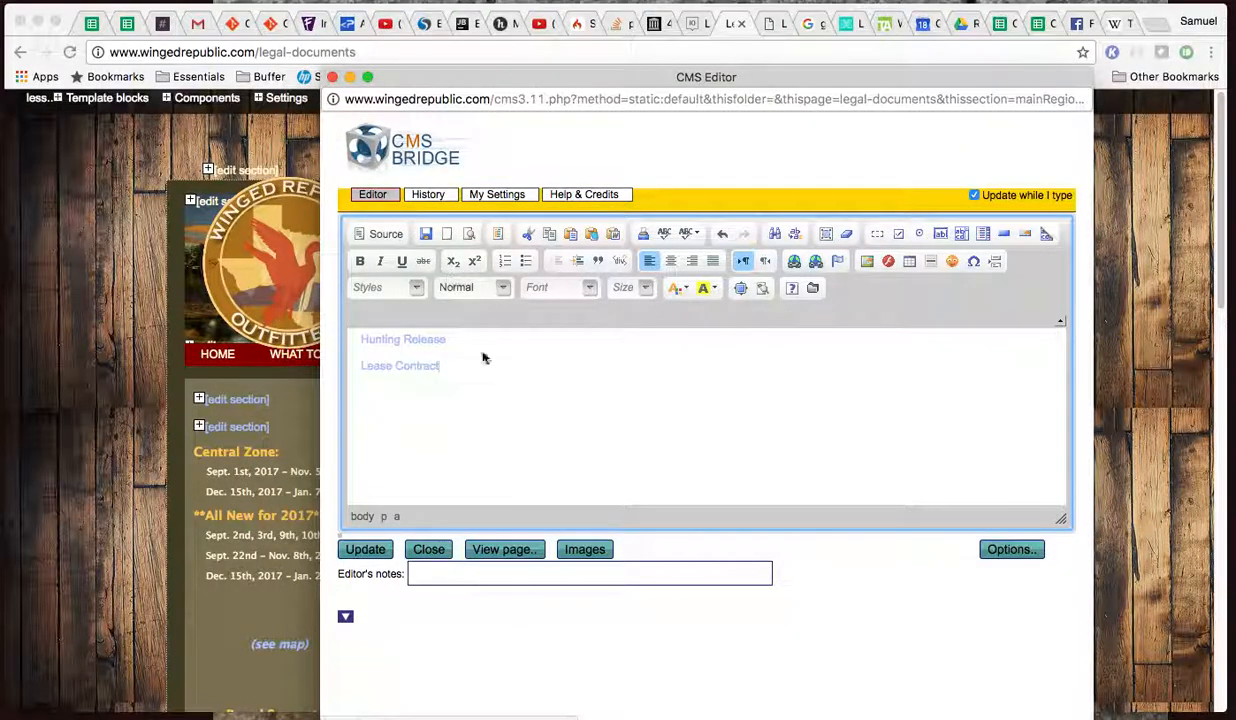
left_click(368, 554)
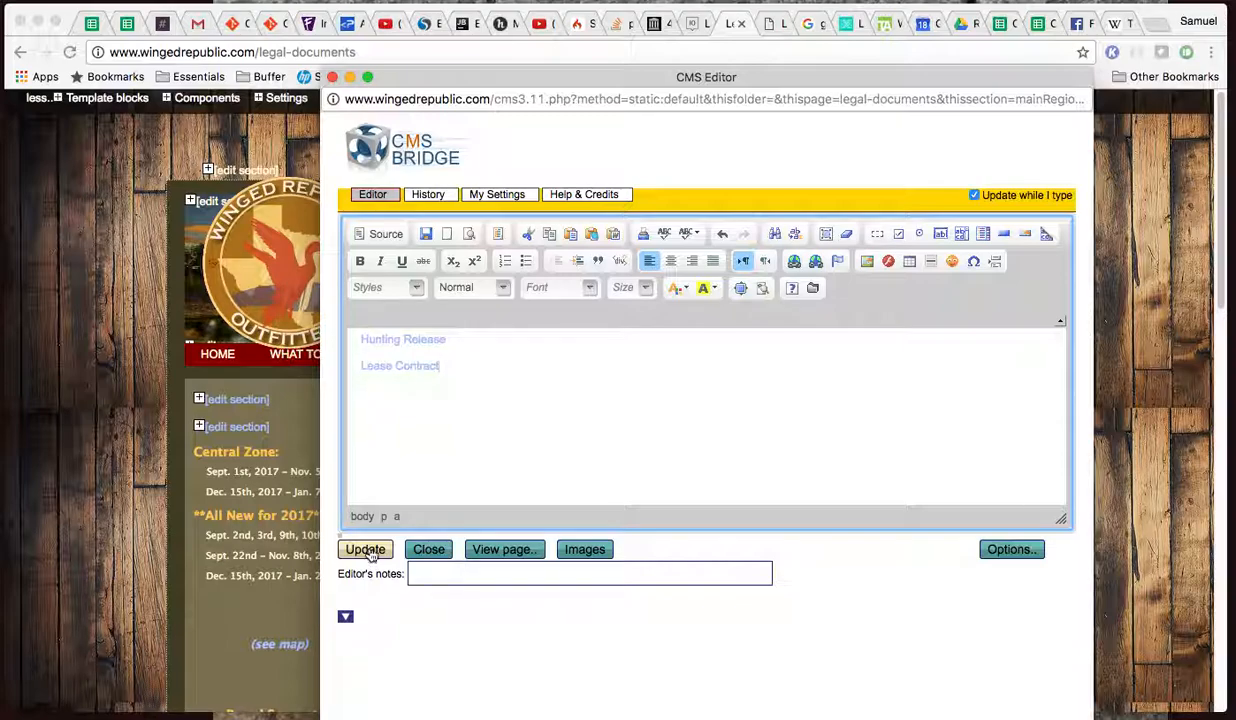
left_click(429, 550)
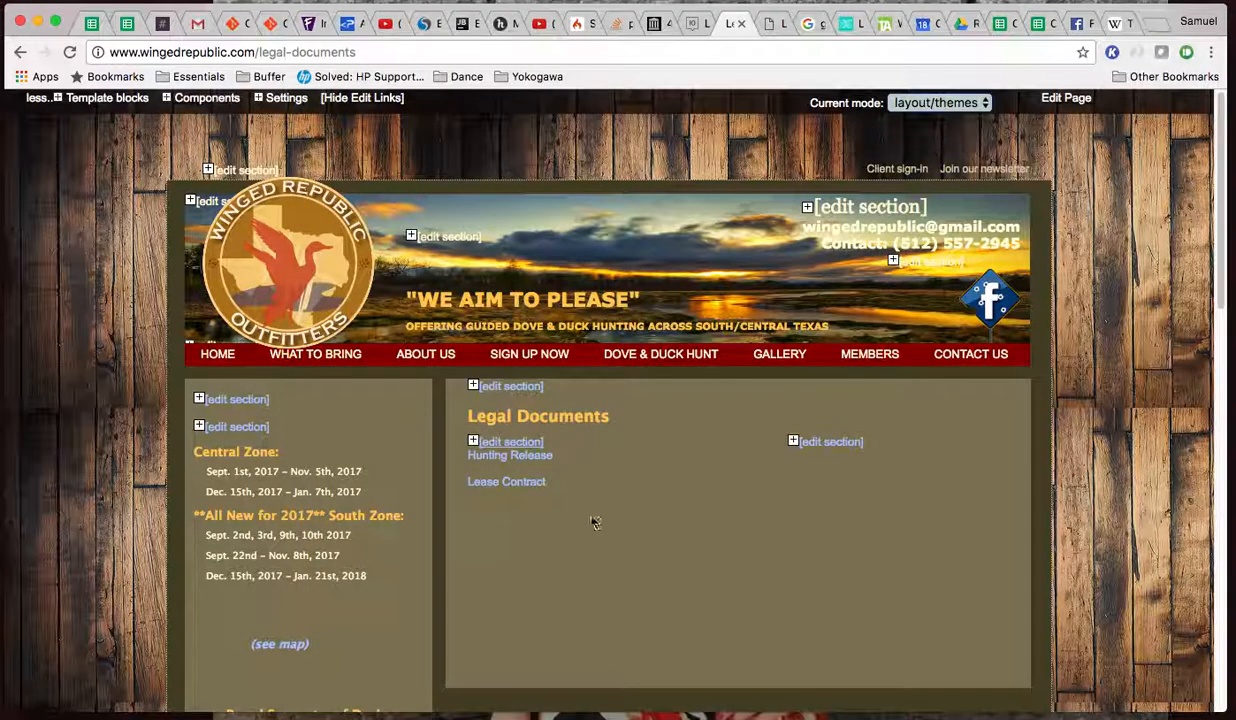
left_click(359, 99)
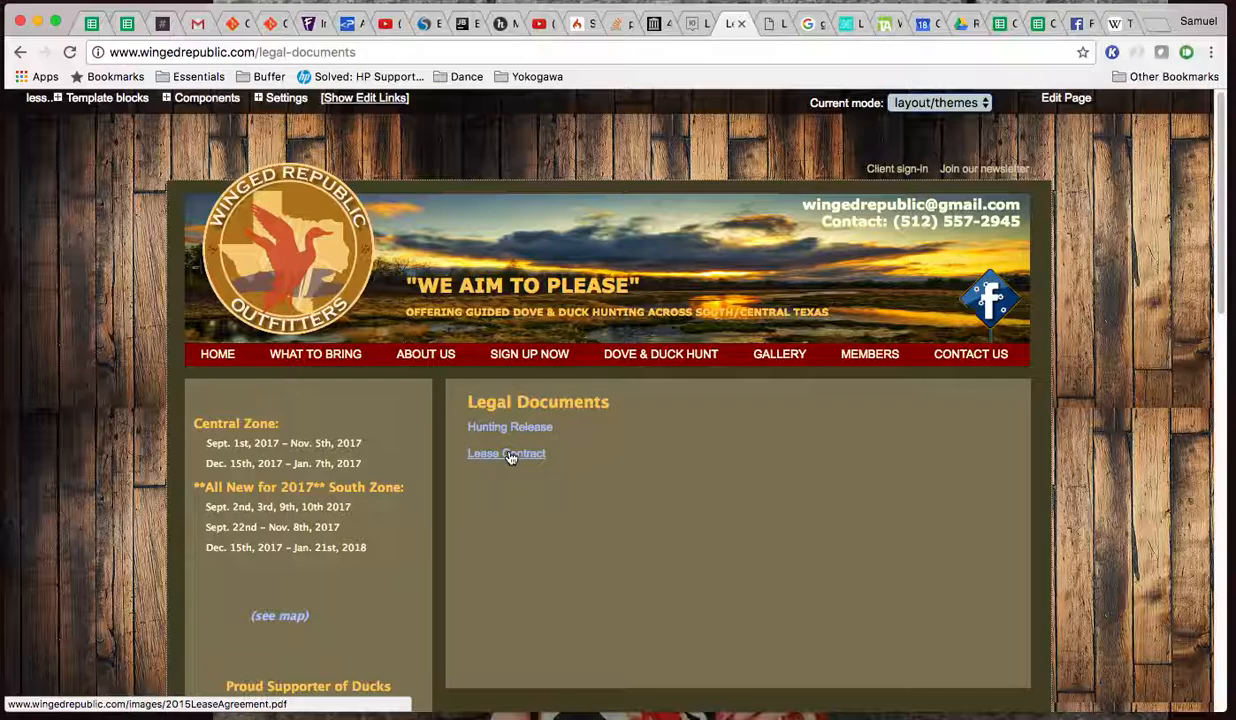
left_click(358, 98)
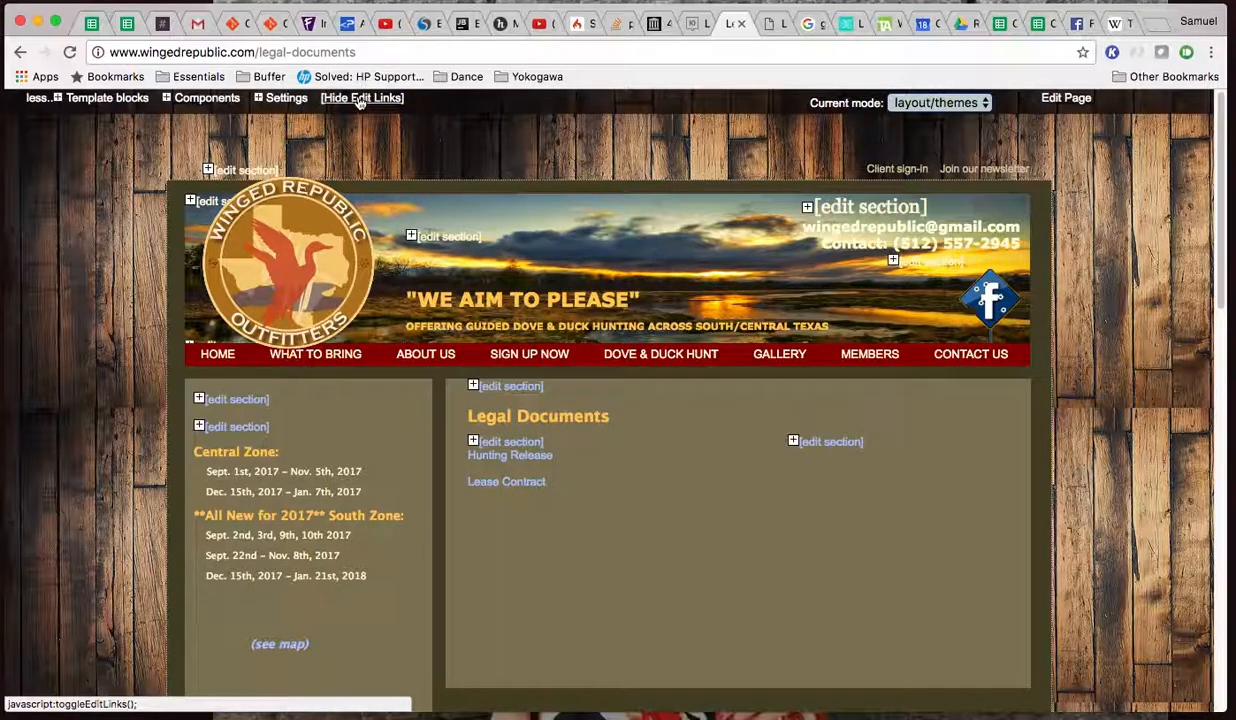
Reopen the section containing the document links and add blank space below the Lease Contract link
left_click(512, 443)
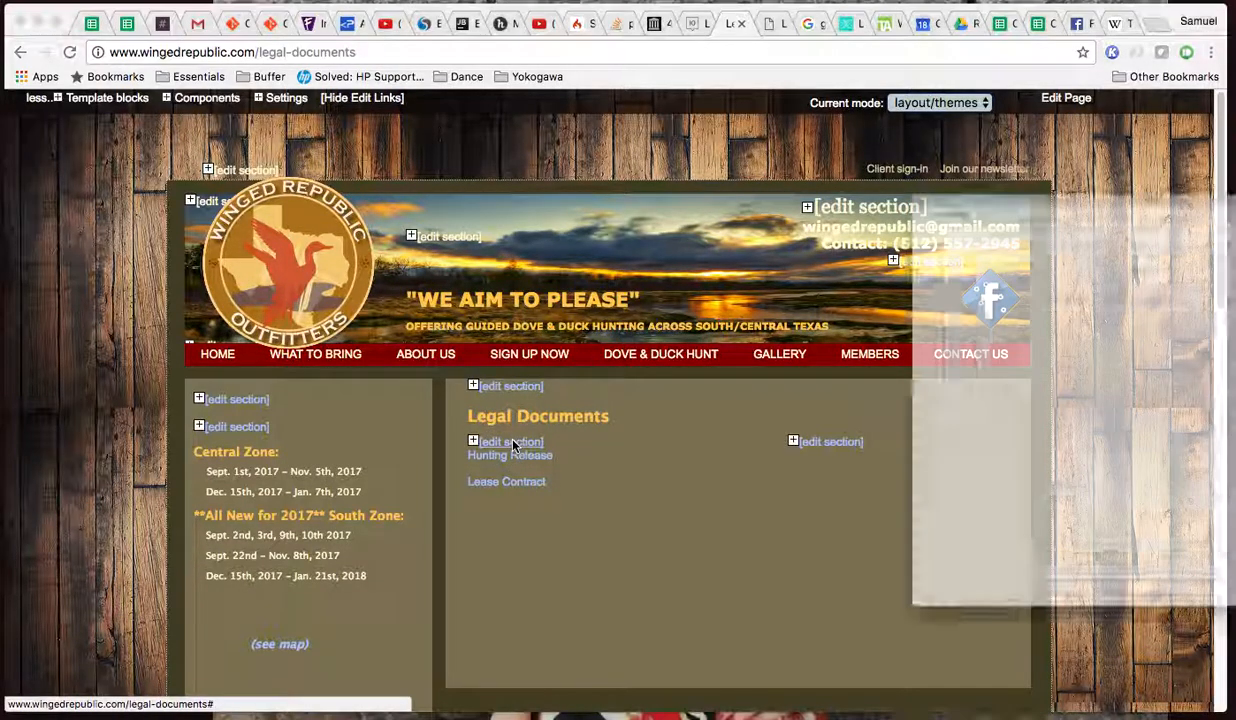
left_click_drag(1007, 78, 426, 34)
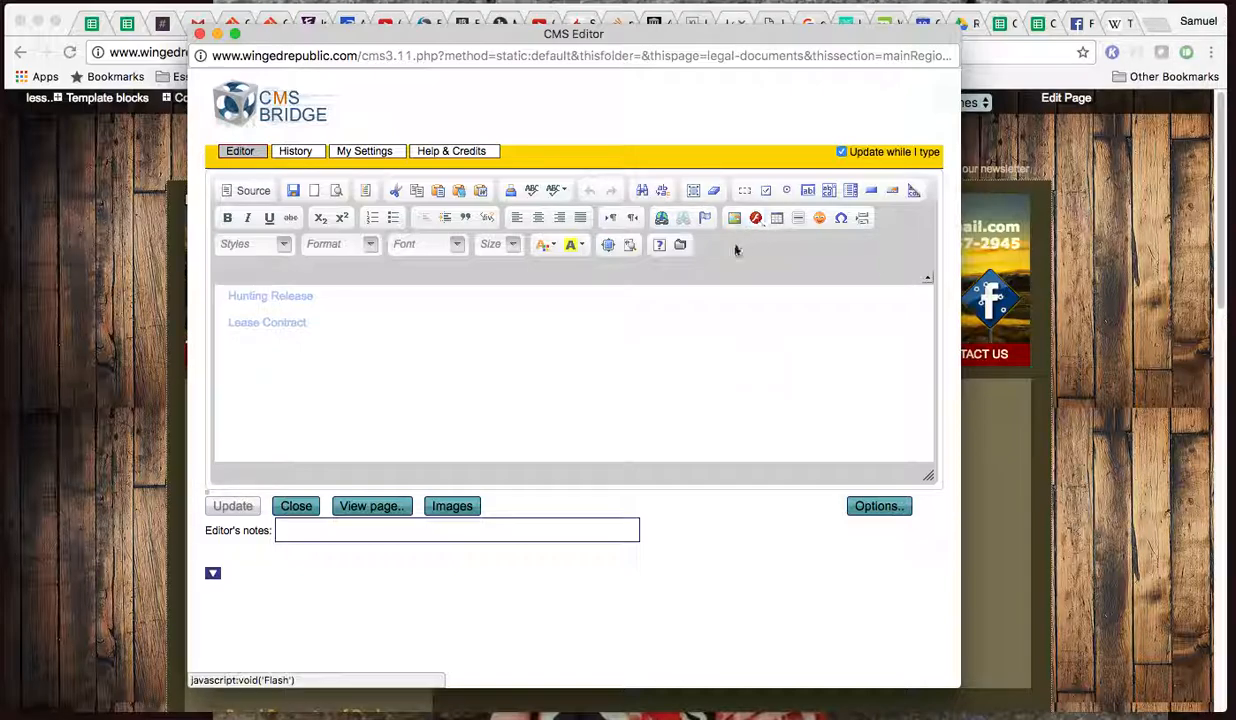
left_click(300, 377)
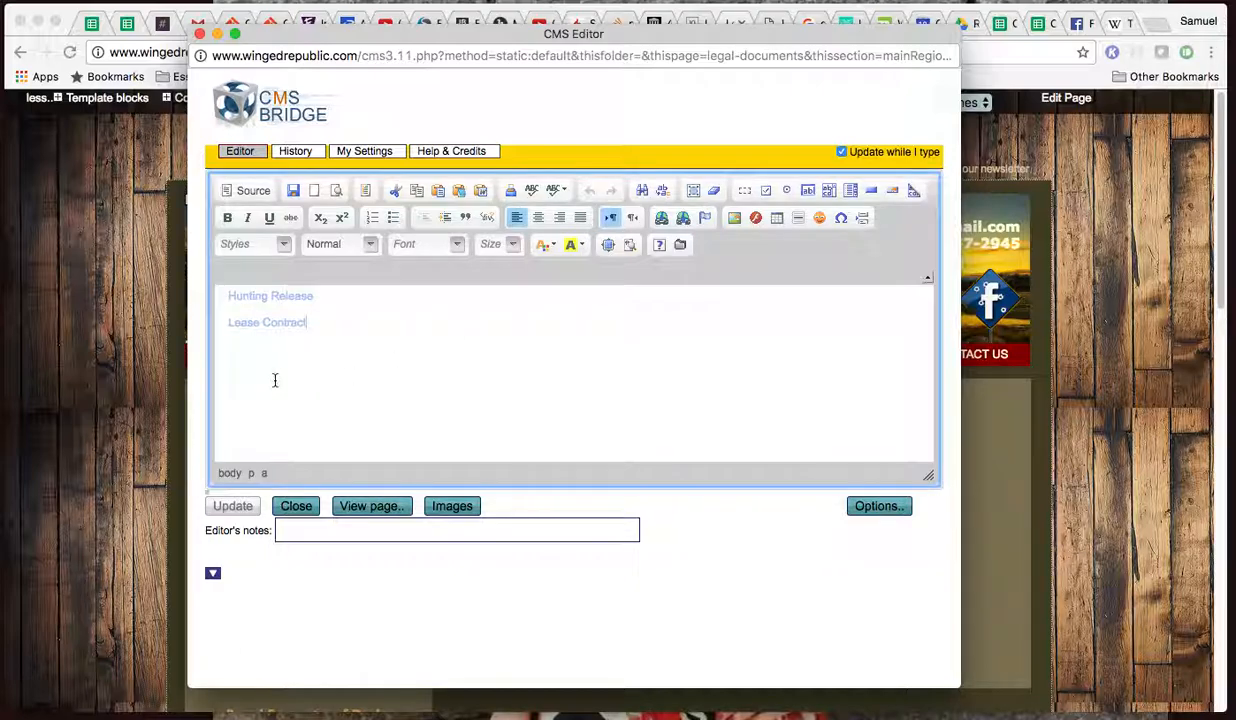
key("Return")
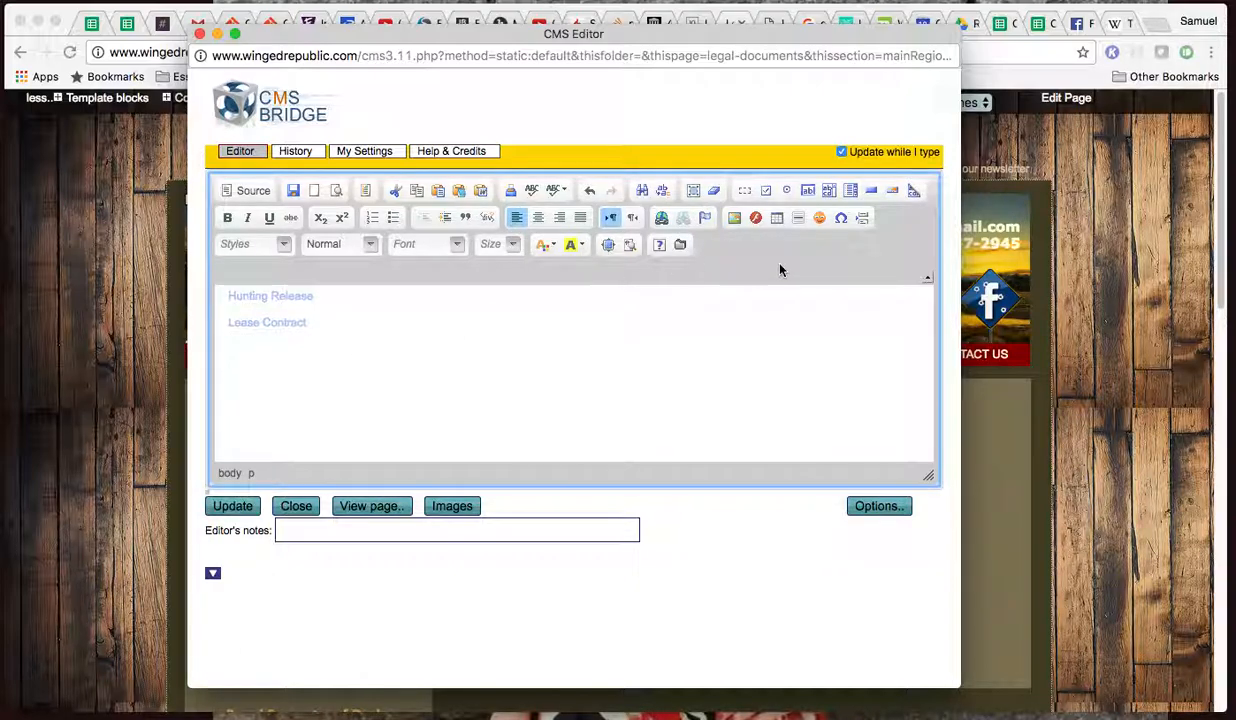
Open the File Explorer and cut the 2017LeaseAgreement PDF from the images/resources/fieldpics folder
left_click(680, 247)
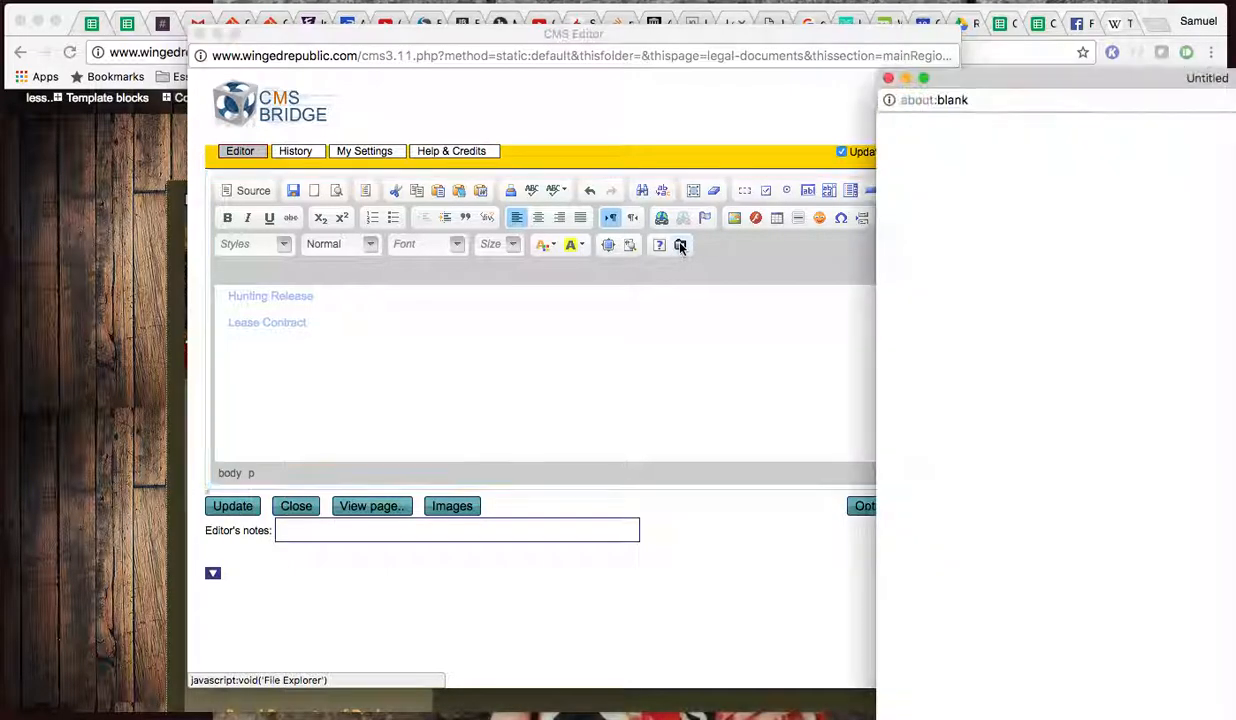
left_click_drag(1030, 85, 587, 27)
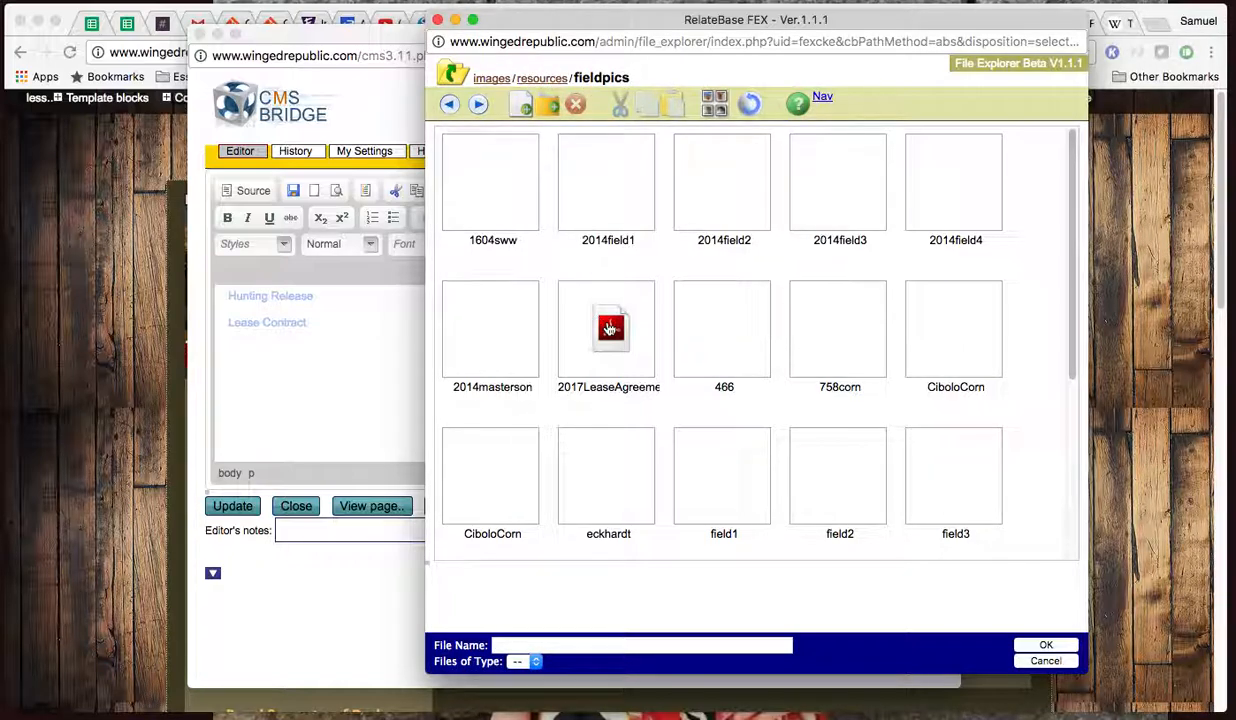
right_click(610, 329)
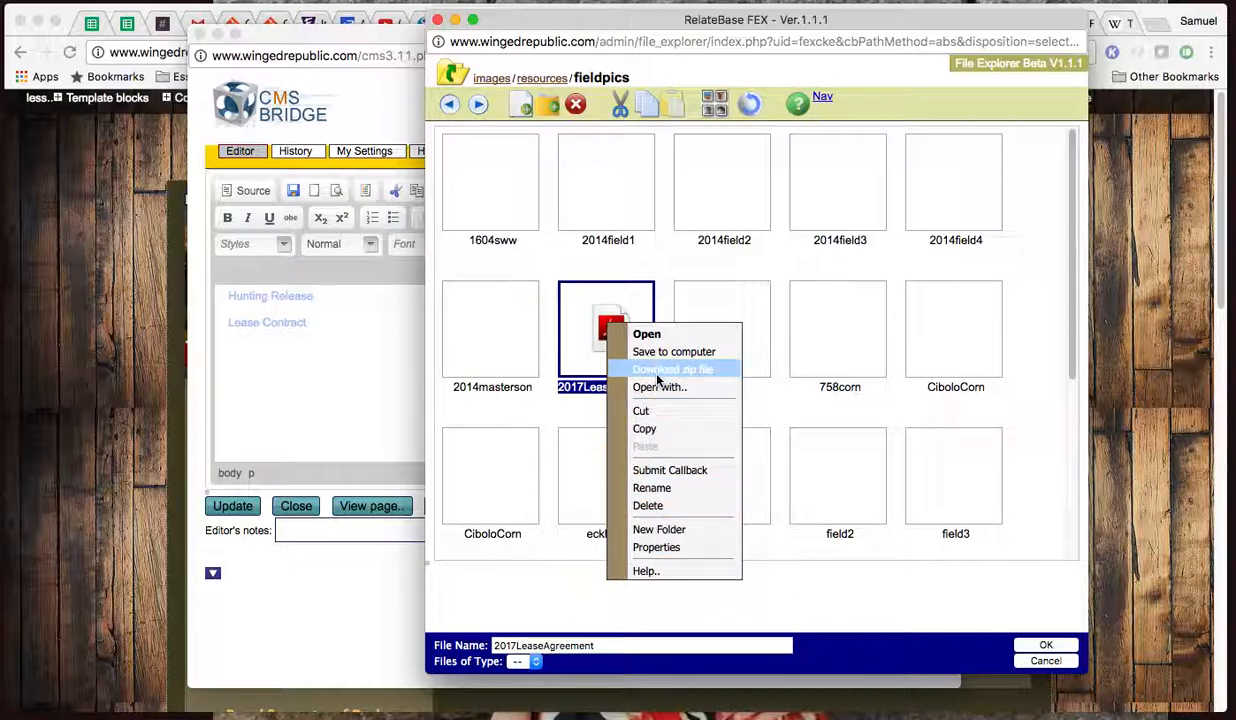
left_click(638, 412)
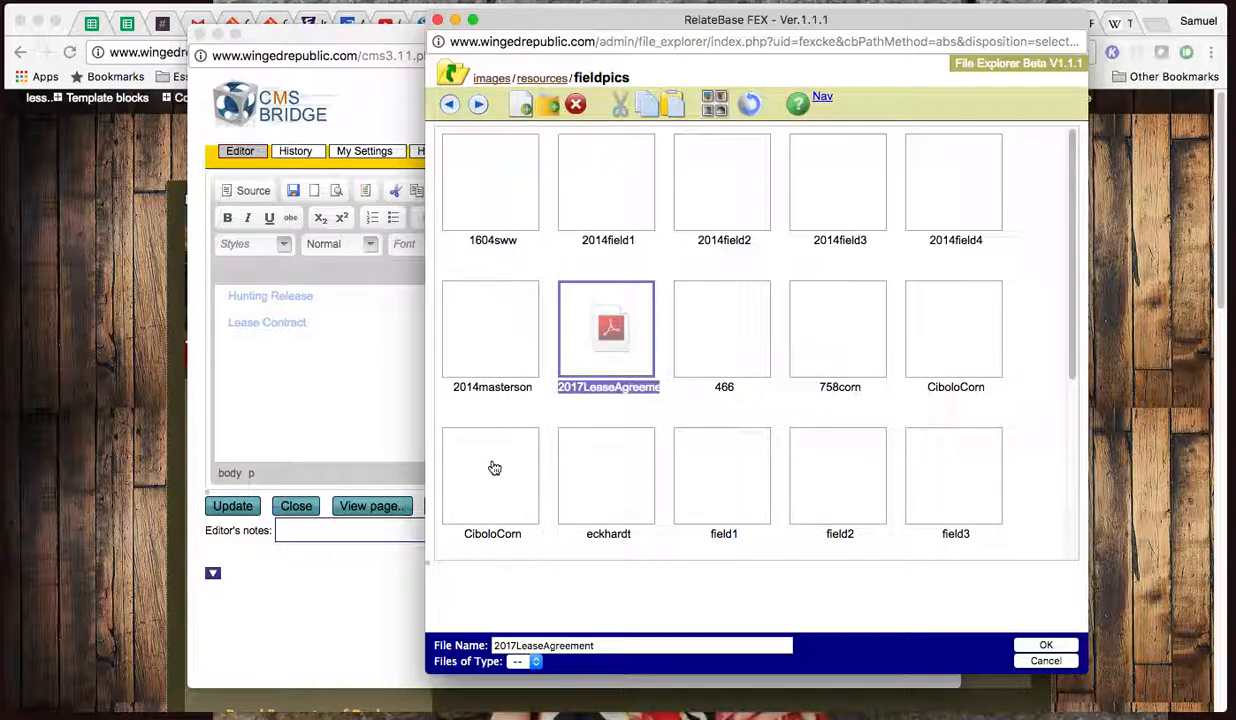
Create a new folder named documents inside the images folder and reload the file listing
left_click(448, 78)
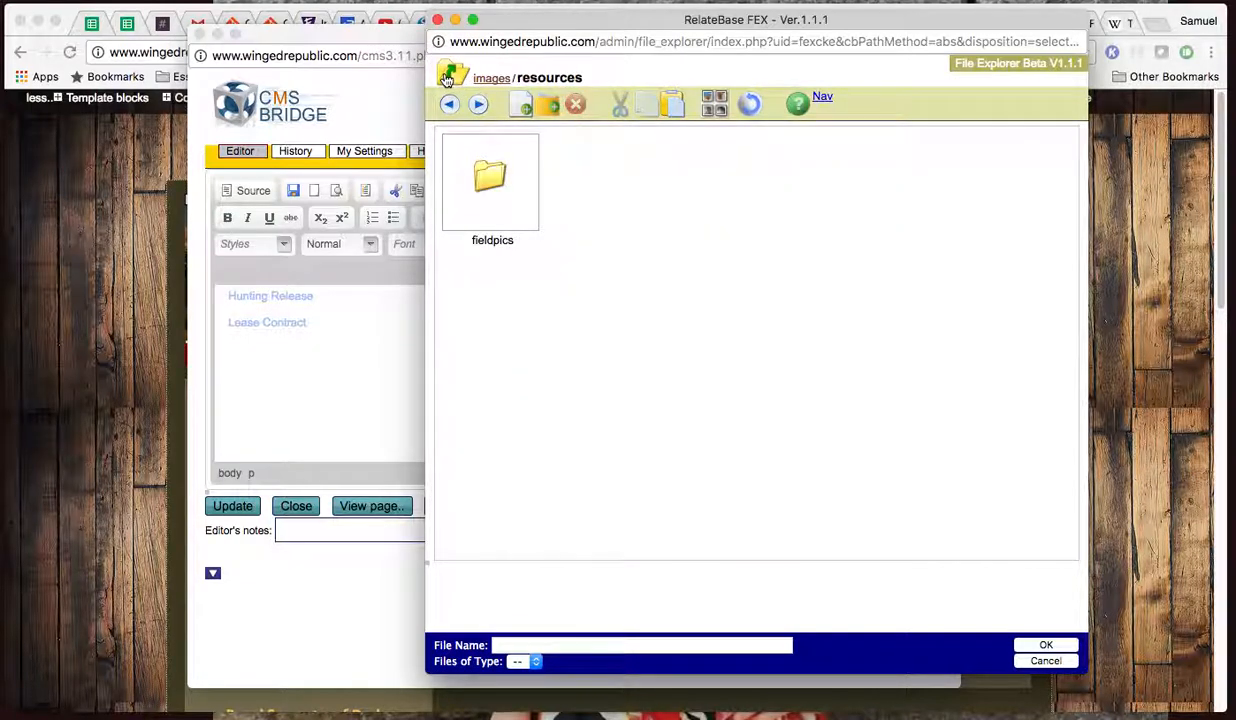
left_click(448, 78)
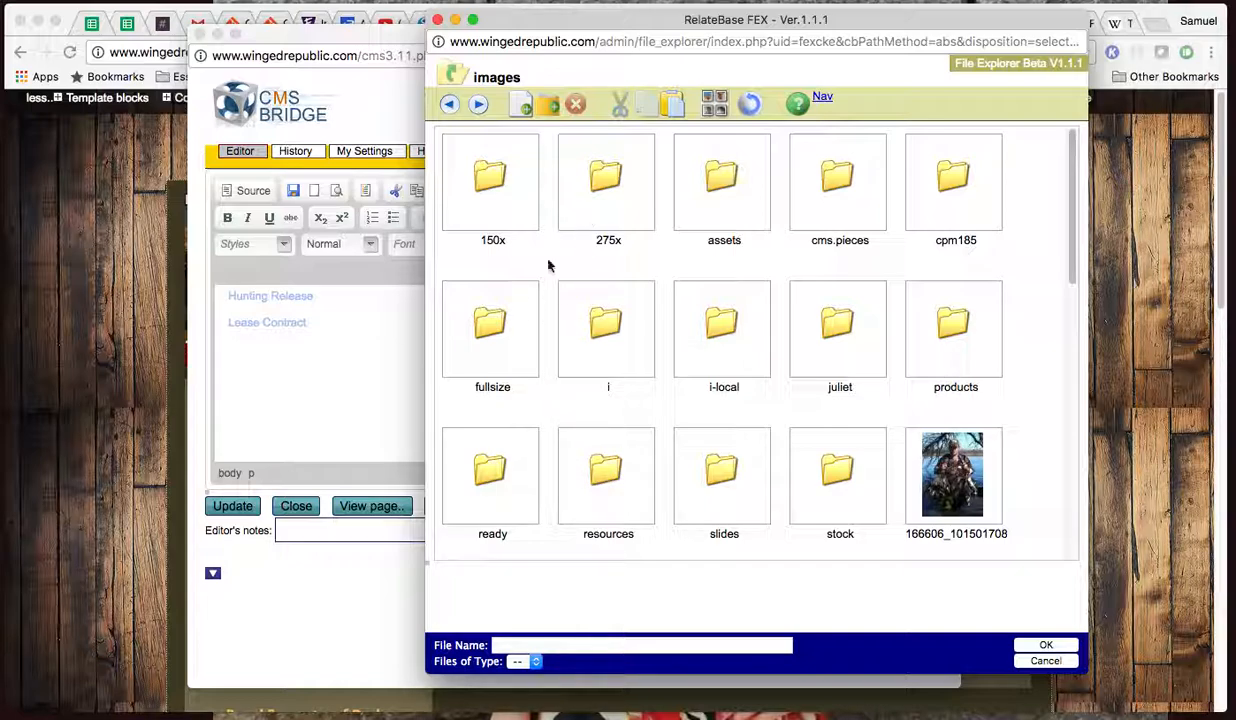
left_click(548, 107)
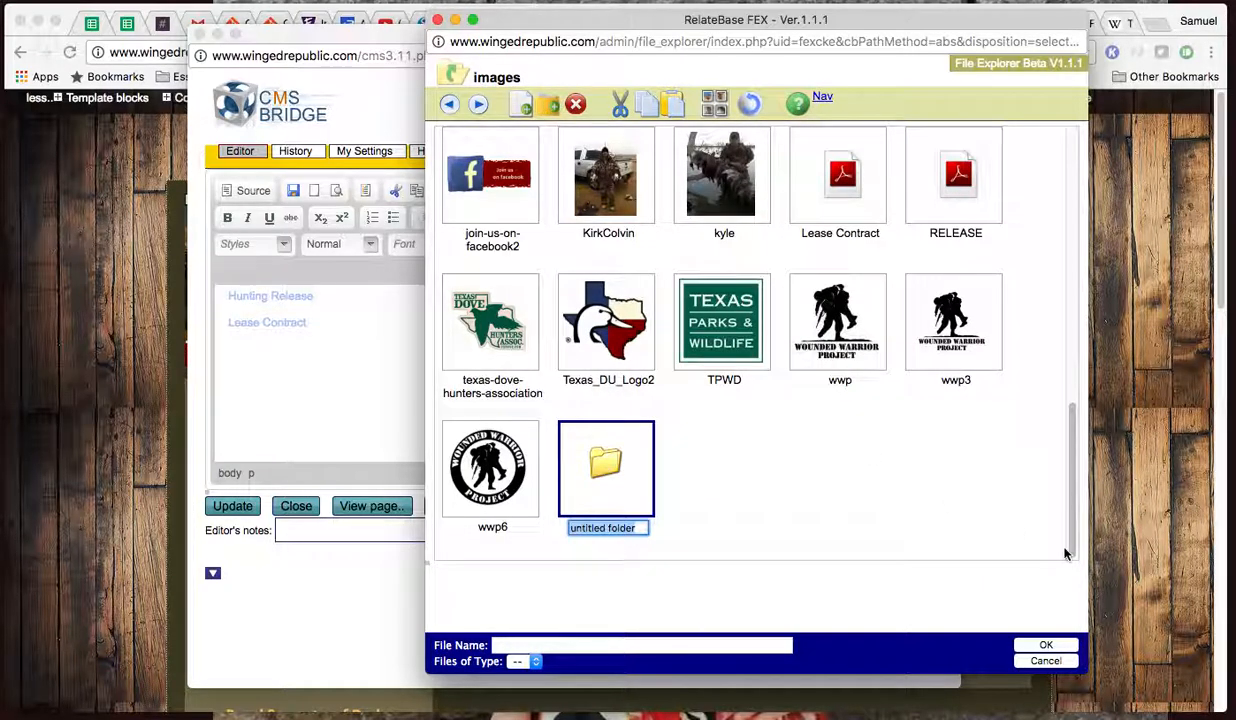
type("documents")
key("Return")
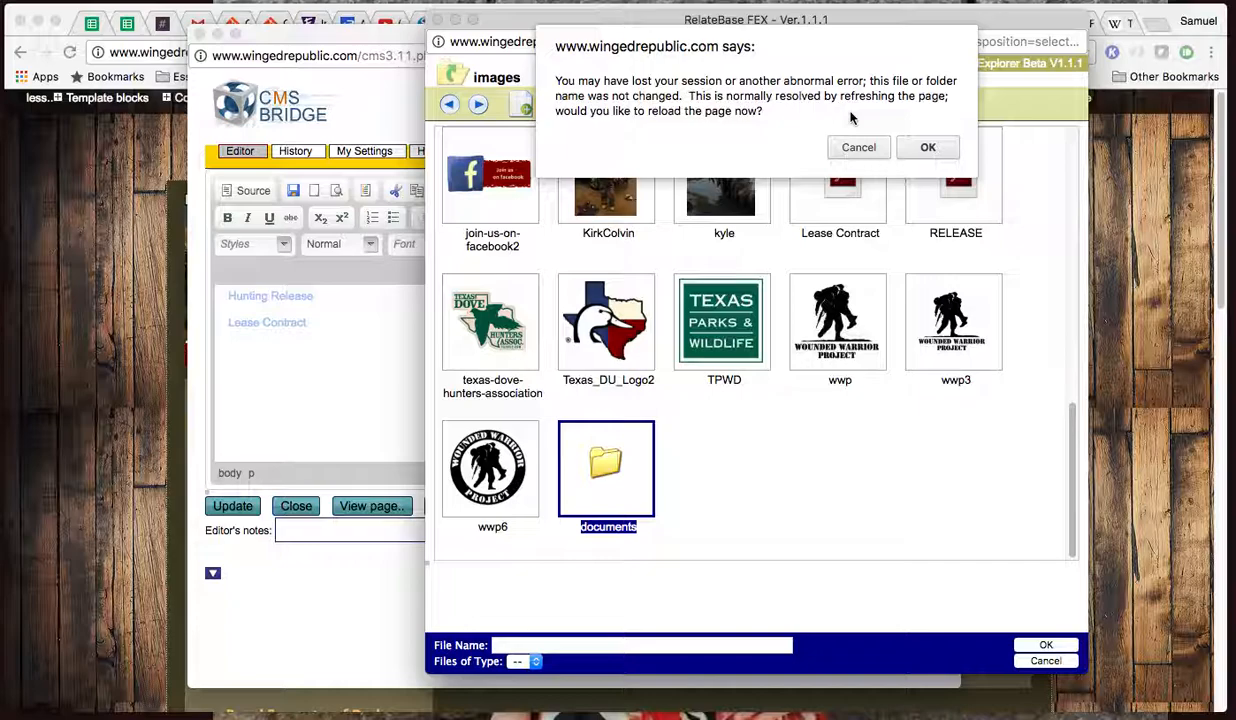
left_click(928, 148)
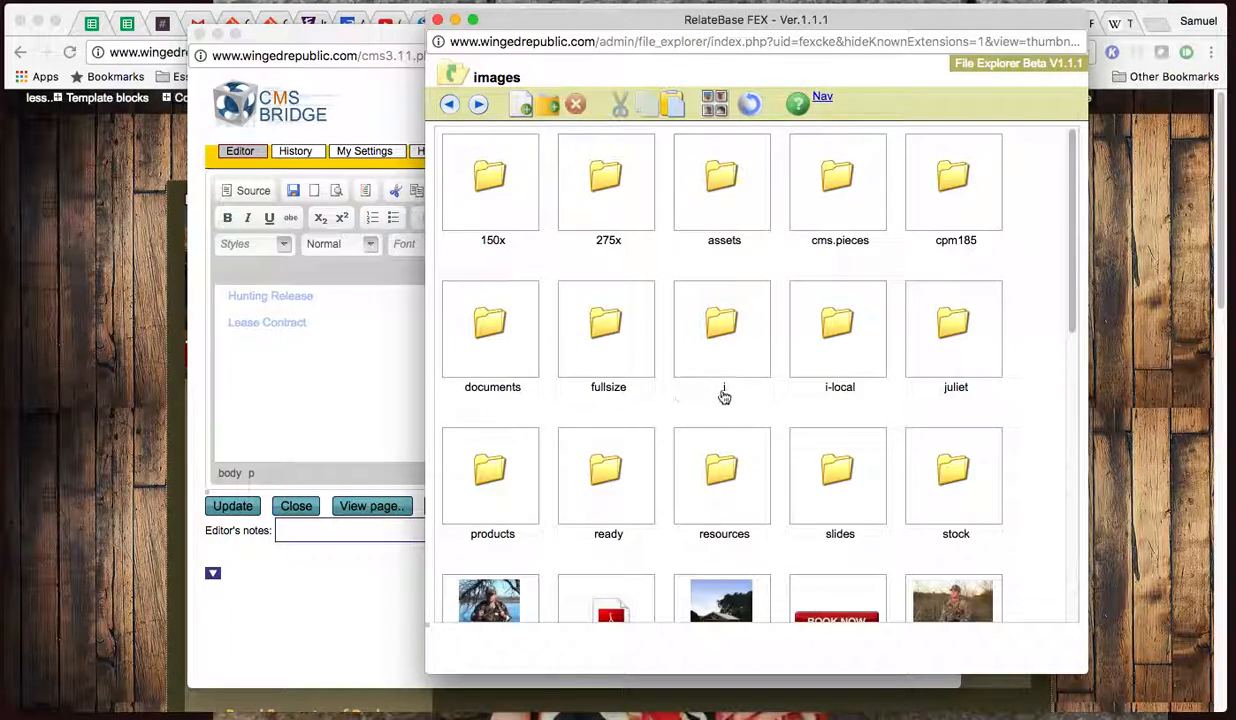
Paste the cut 2017LeaseAgreement PDF into the documents folder and close both the File Explorer and the section editor
left_click(491, 327)
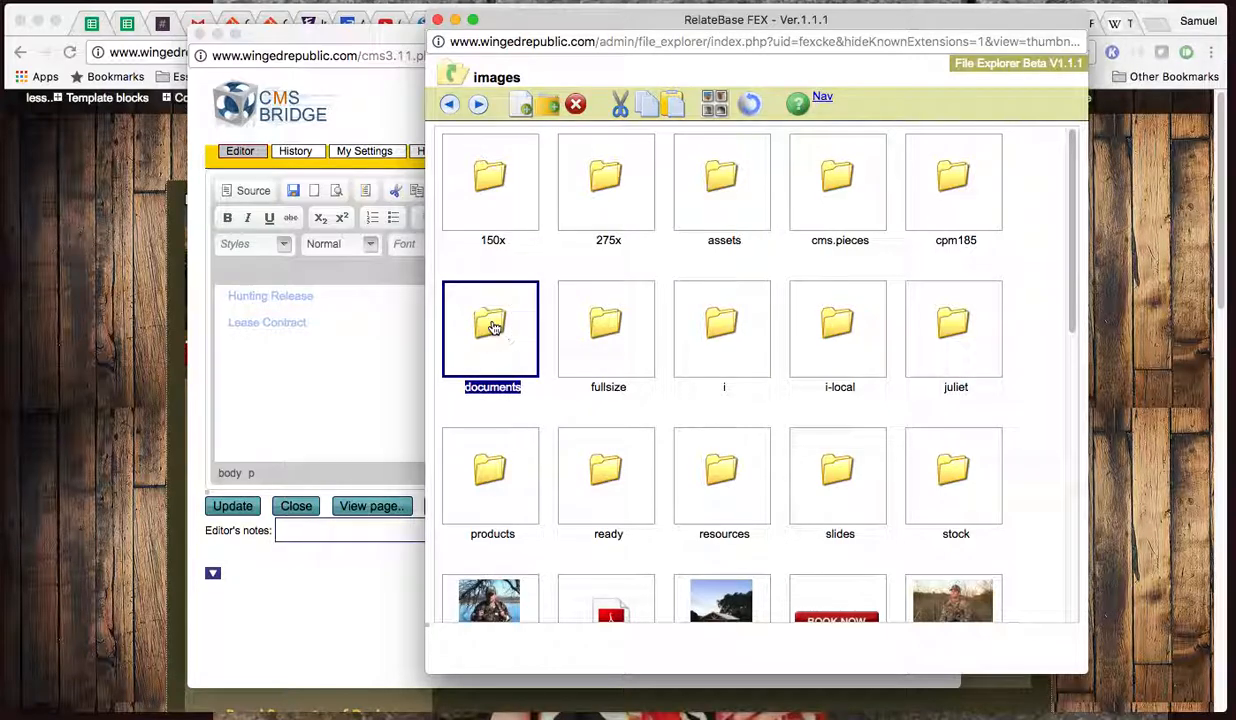
double_click(491, 327)
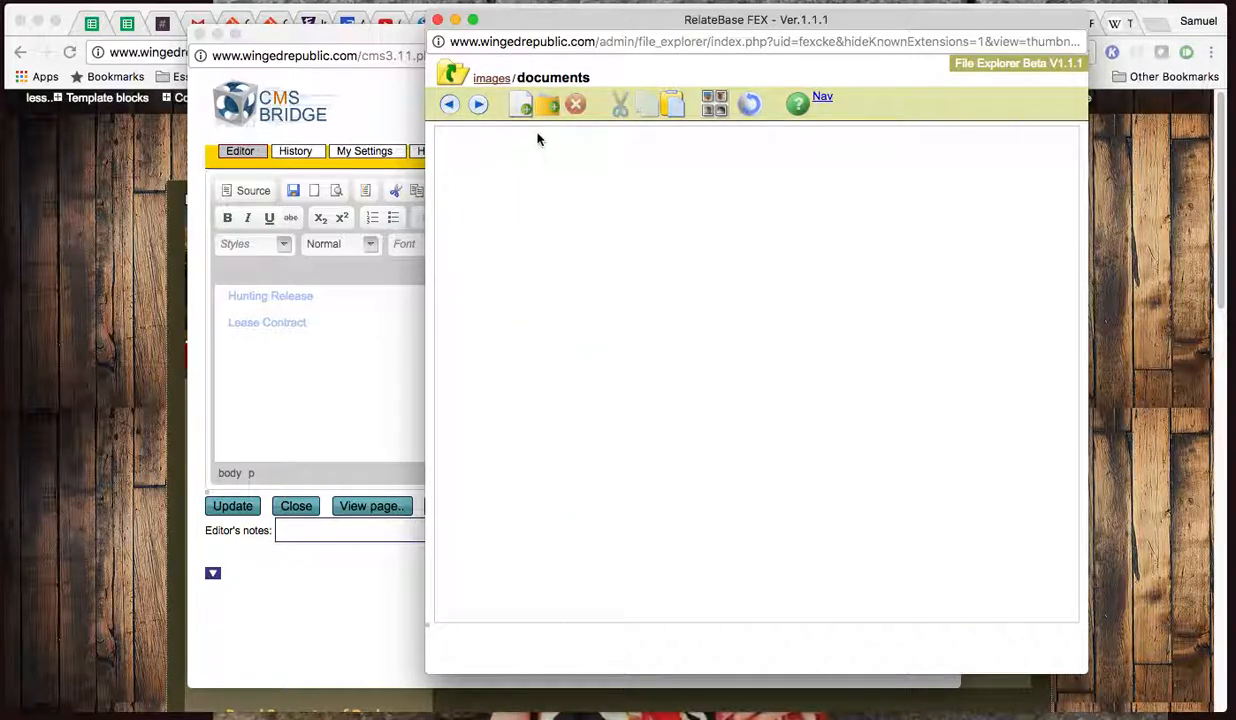
left_click(521, 104)
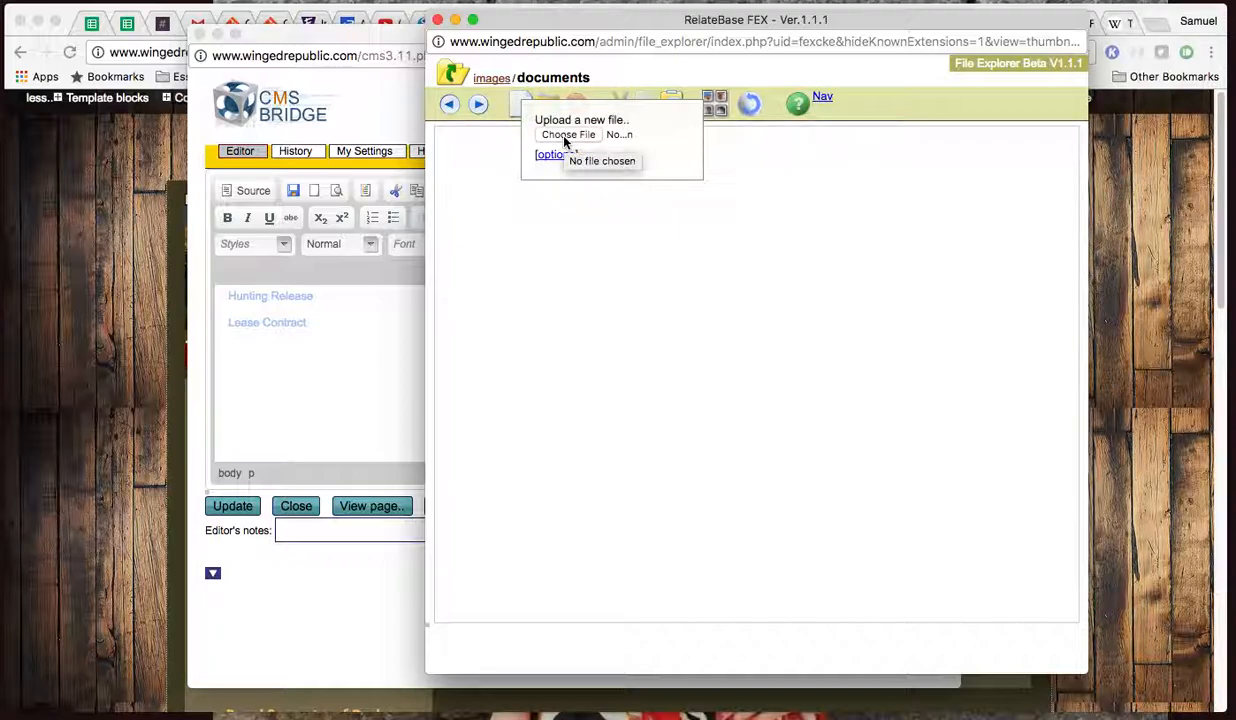
left_click(469, 317)
right_click(489, 194)
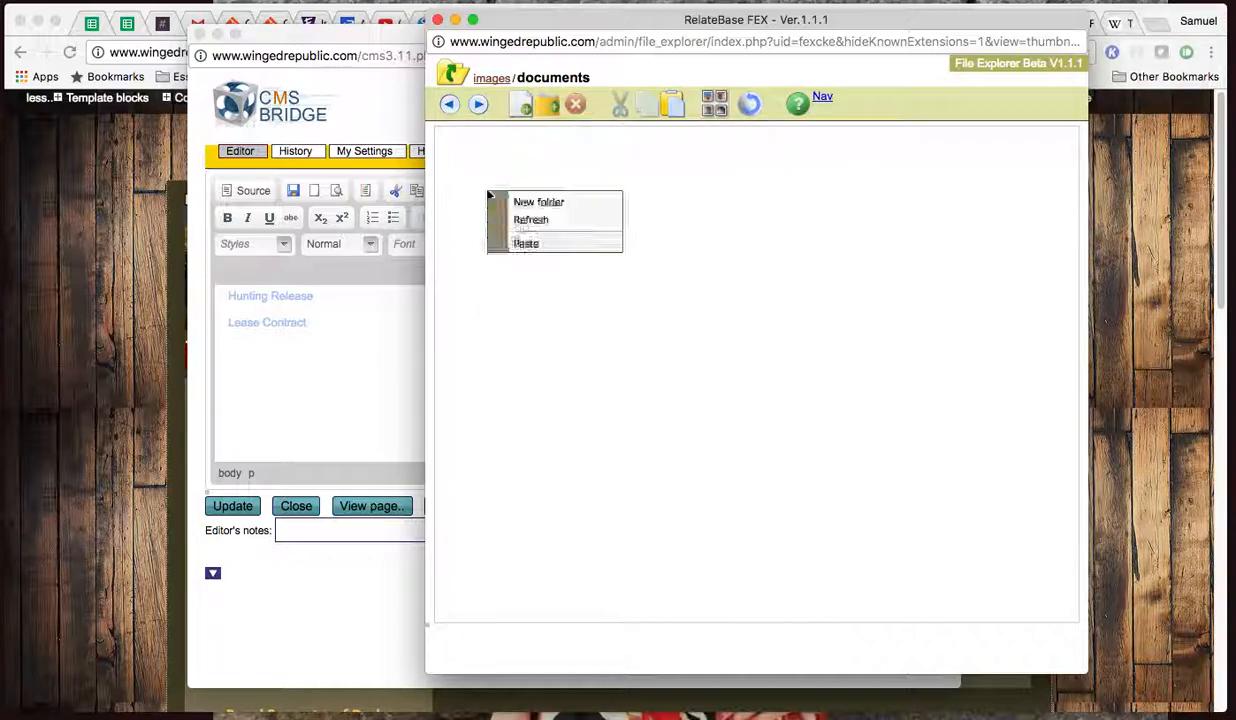
left_click(532, 245)
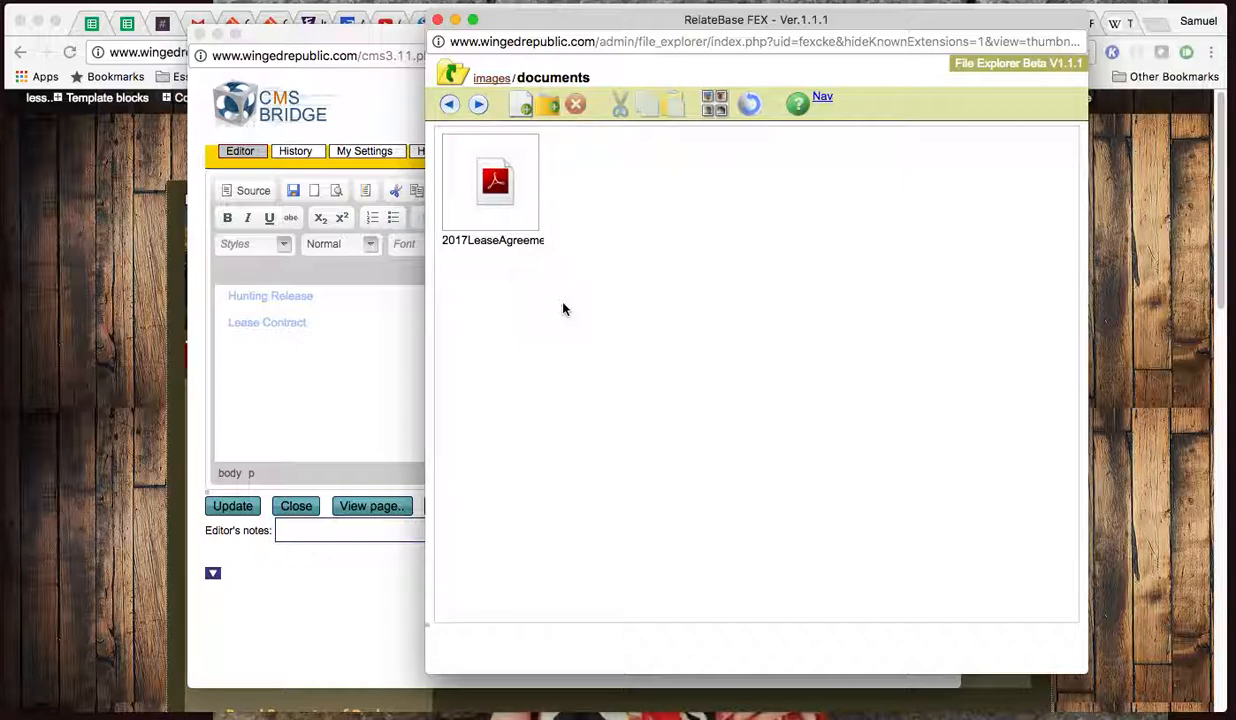
left_click(437, 20)
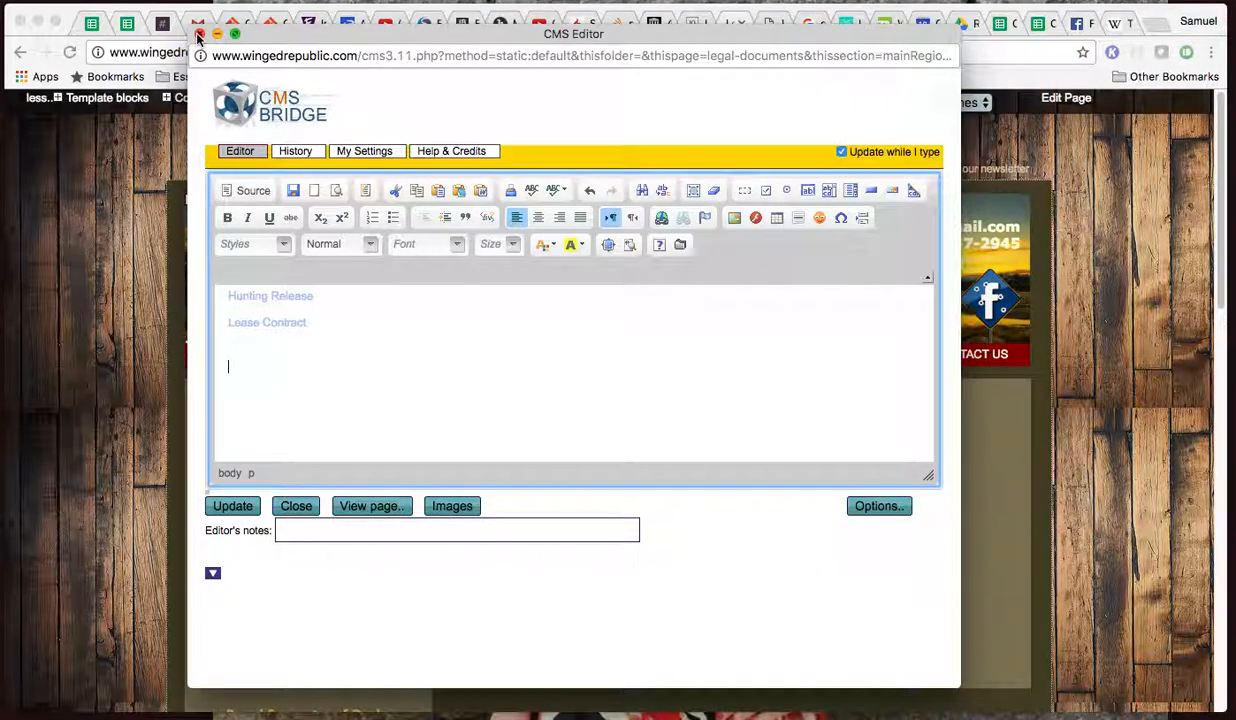
left_click(198, 36)
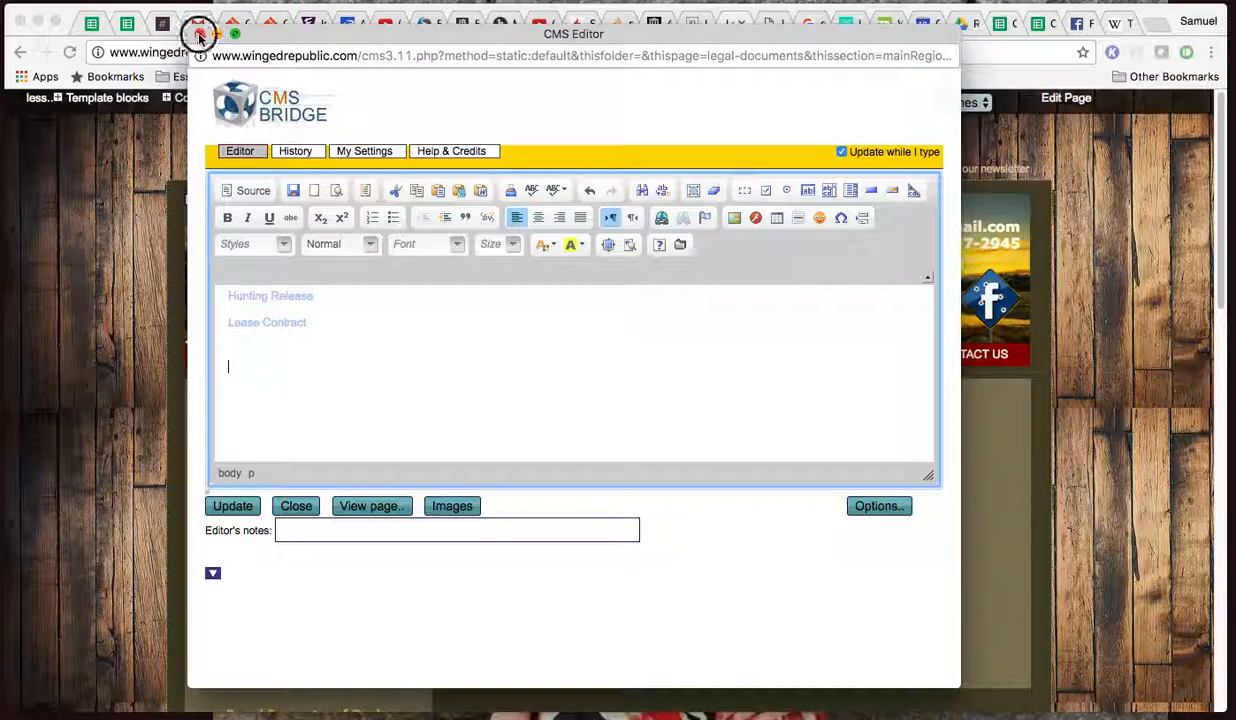
left_click(270, 54)
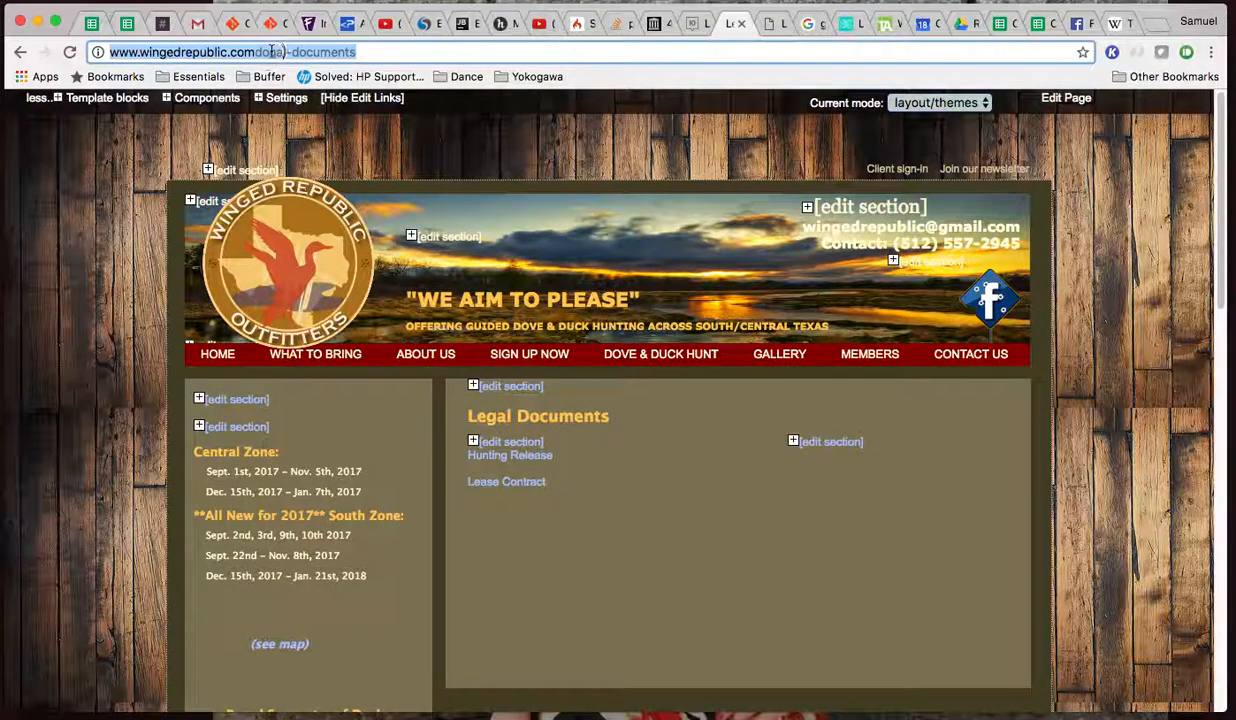
left_click_drag(259, 52, 414, 40)
type("image")
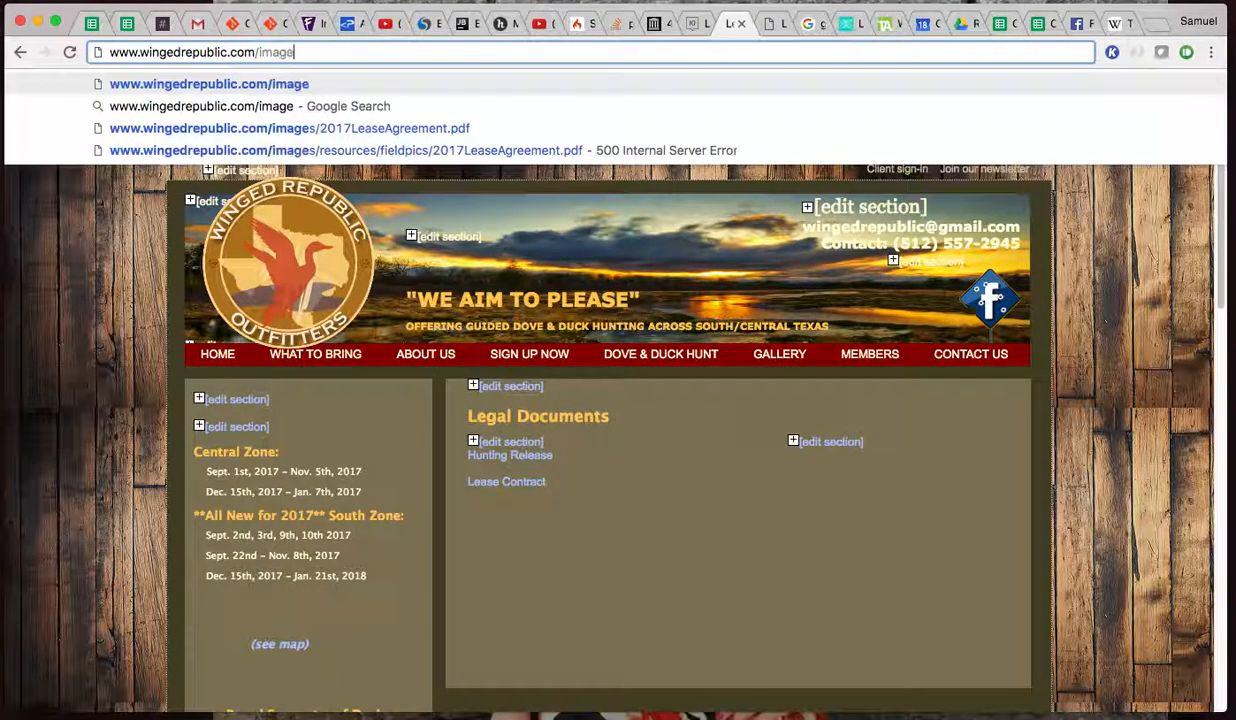
type("s/documents/")
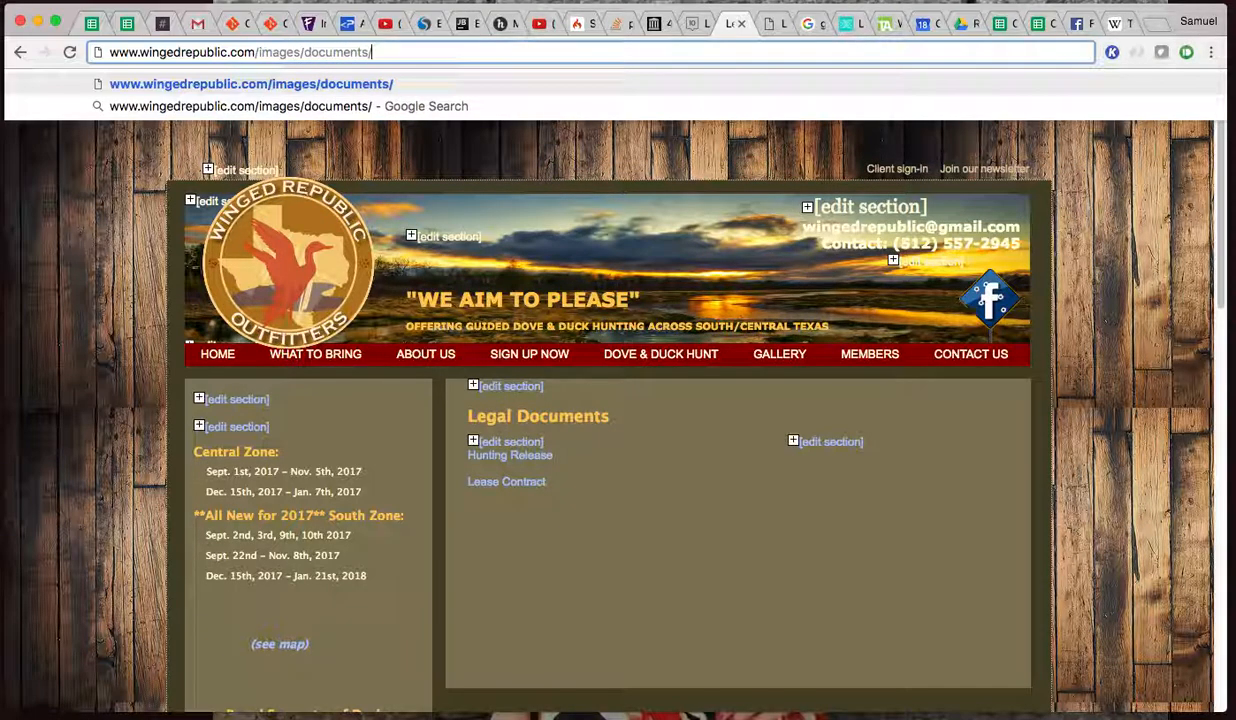
type("2017")
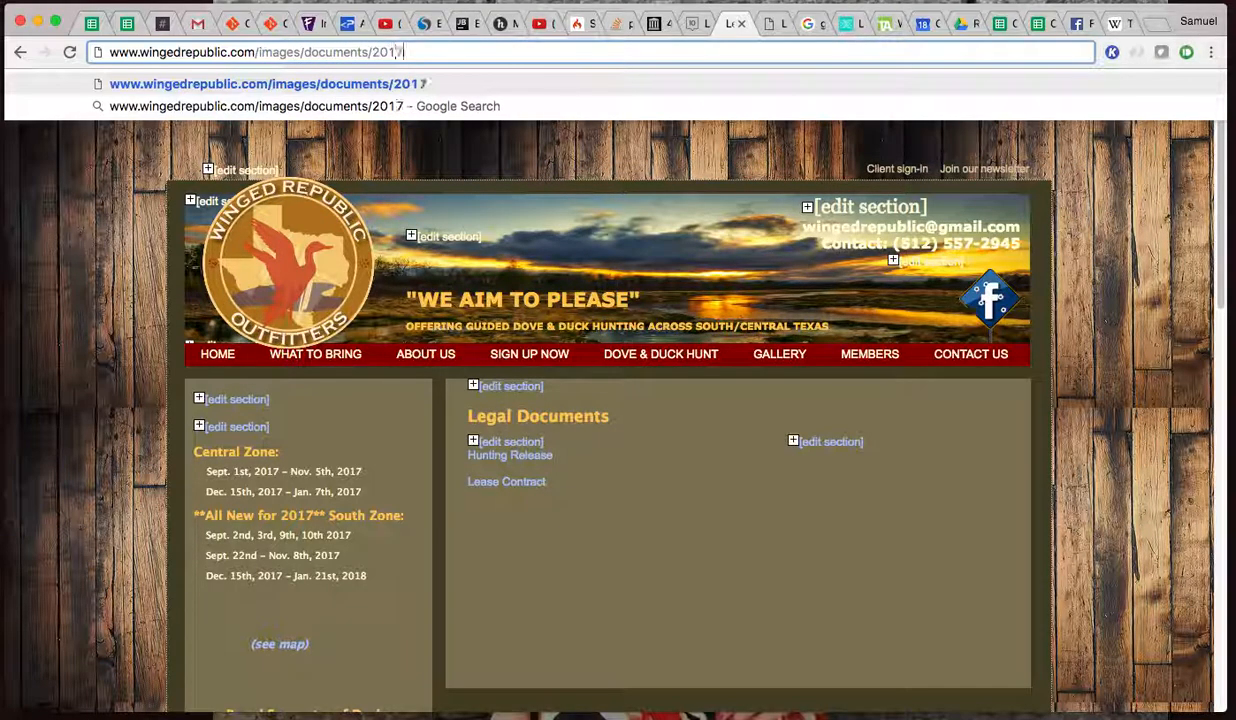
type("LeaseA")
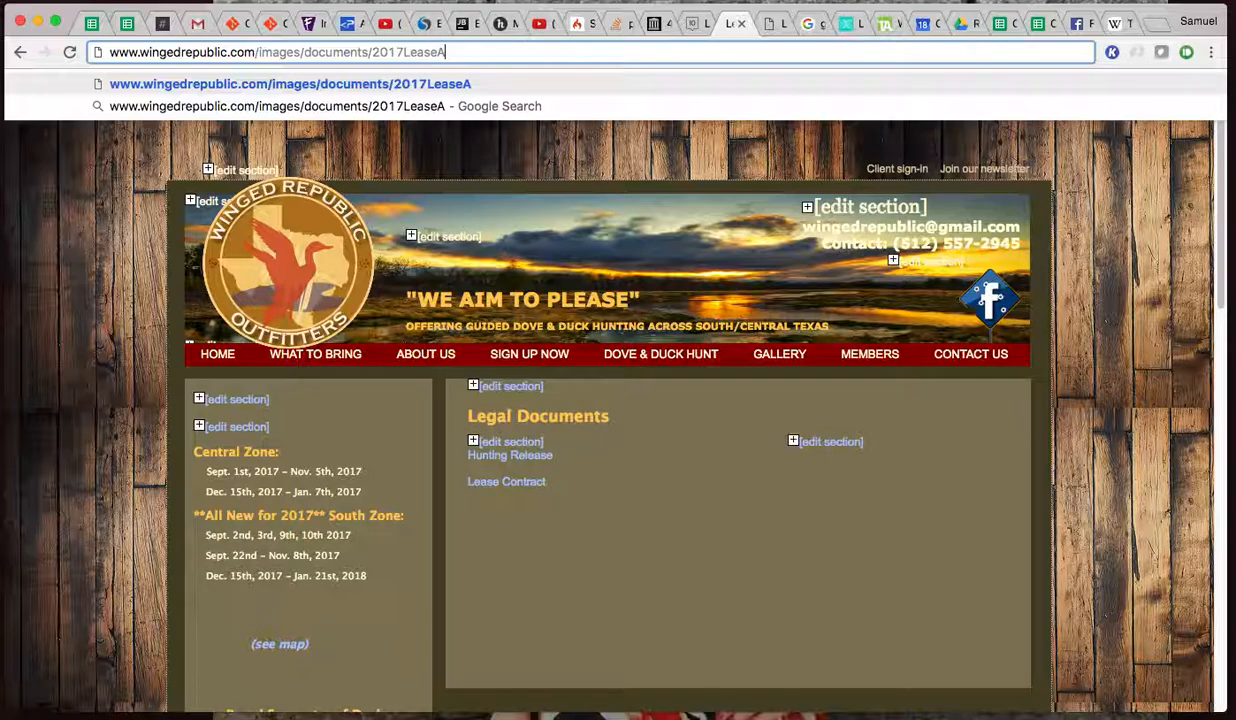
type("greement")
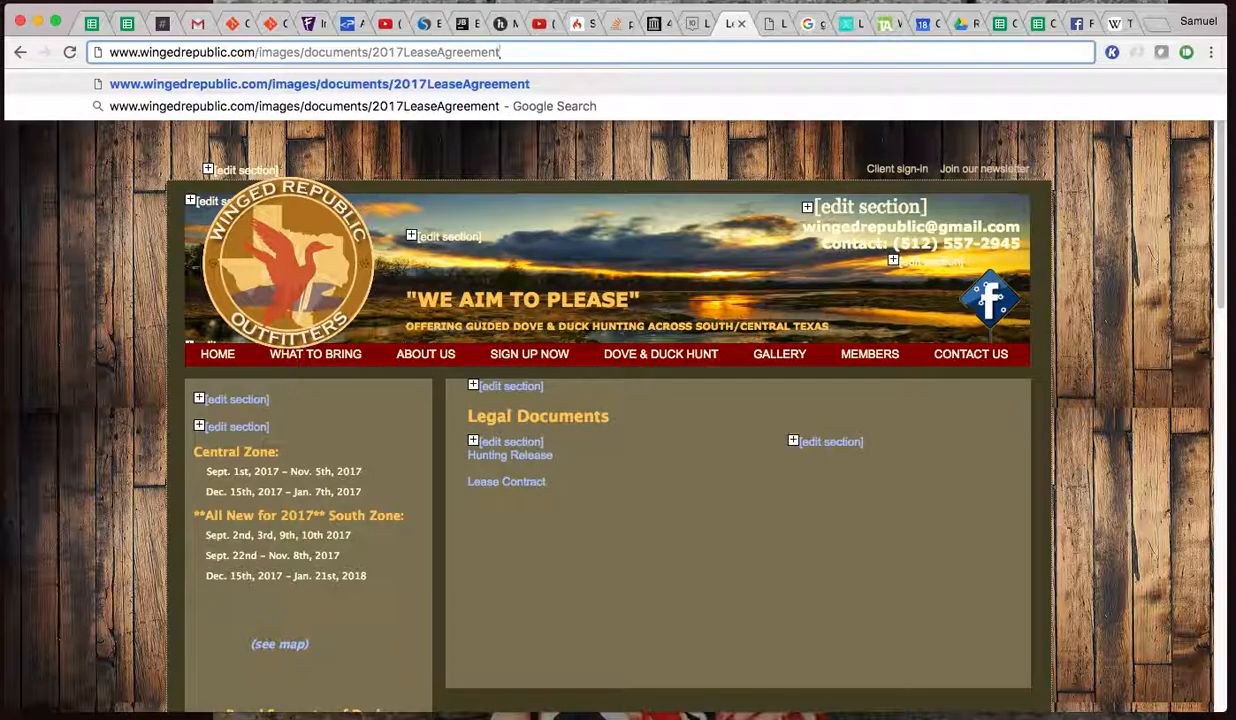
type(".pdf")
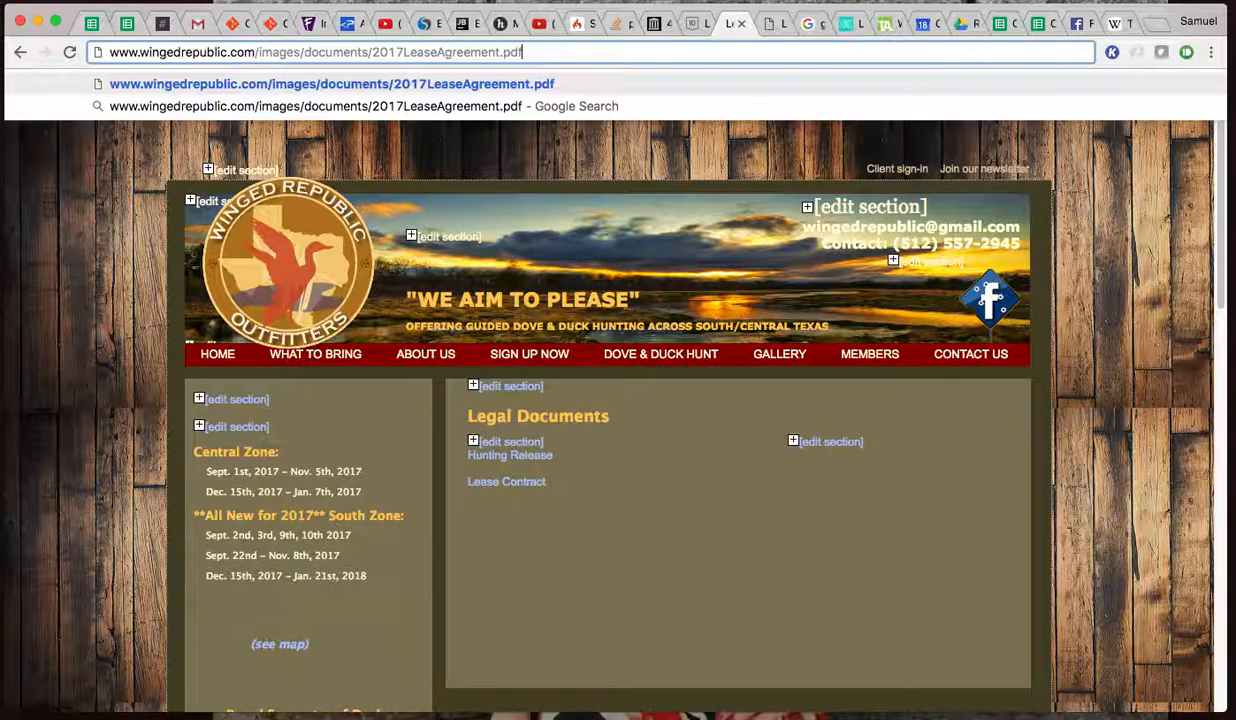
key("Return")
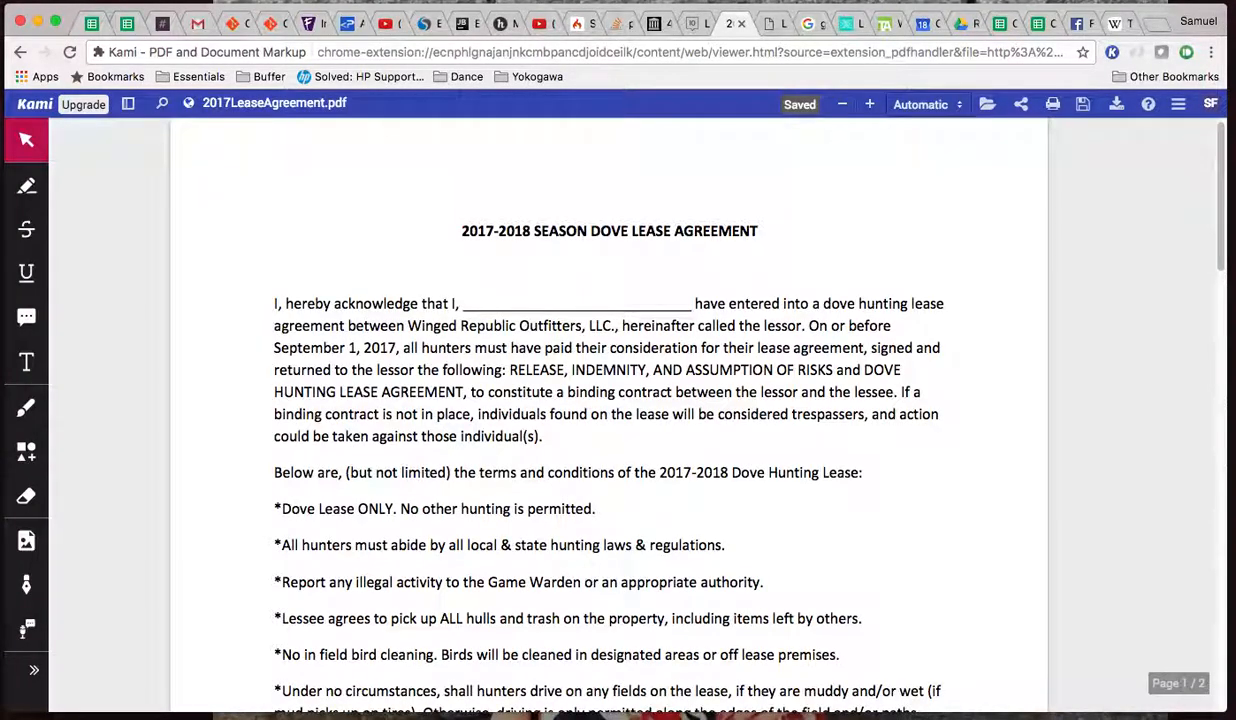
Return to the Legal Documents page and open the HTML source of the section containing the document links
left_click(20, 52)
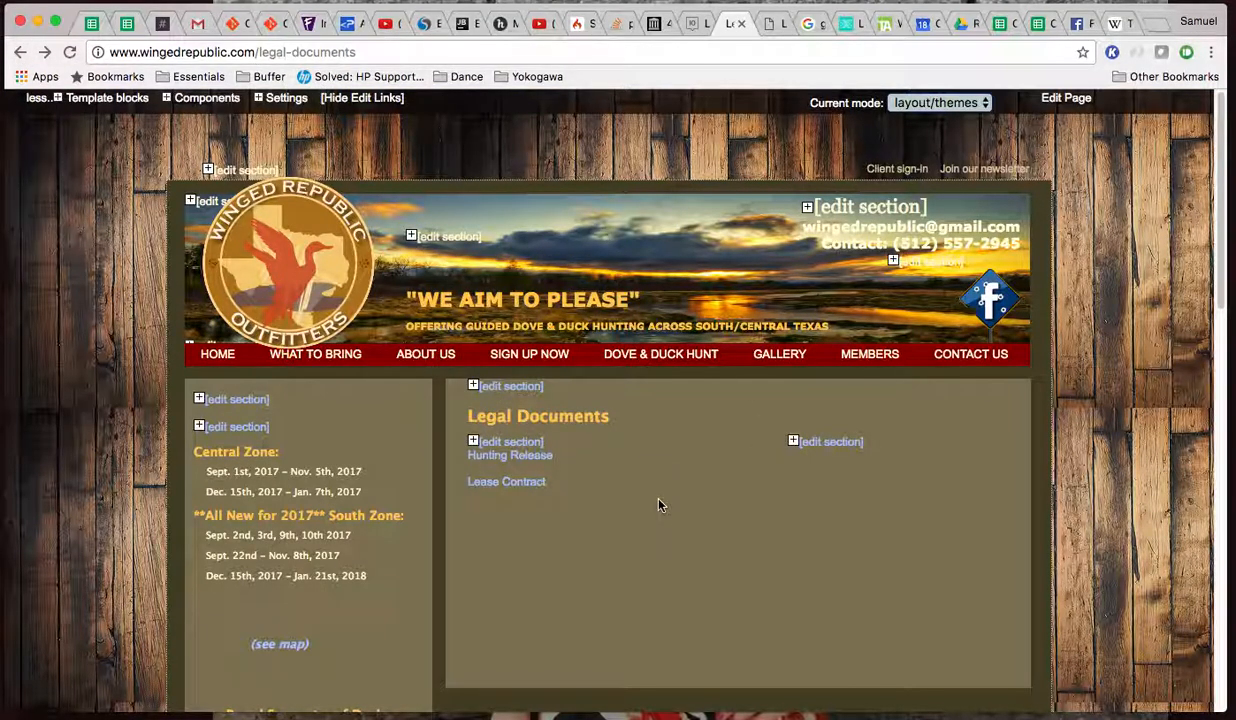
left_click(505, 445)
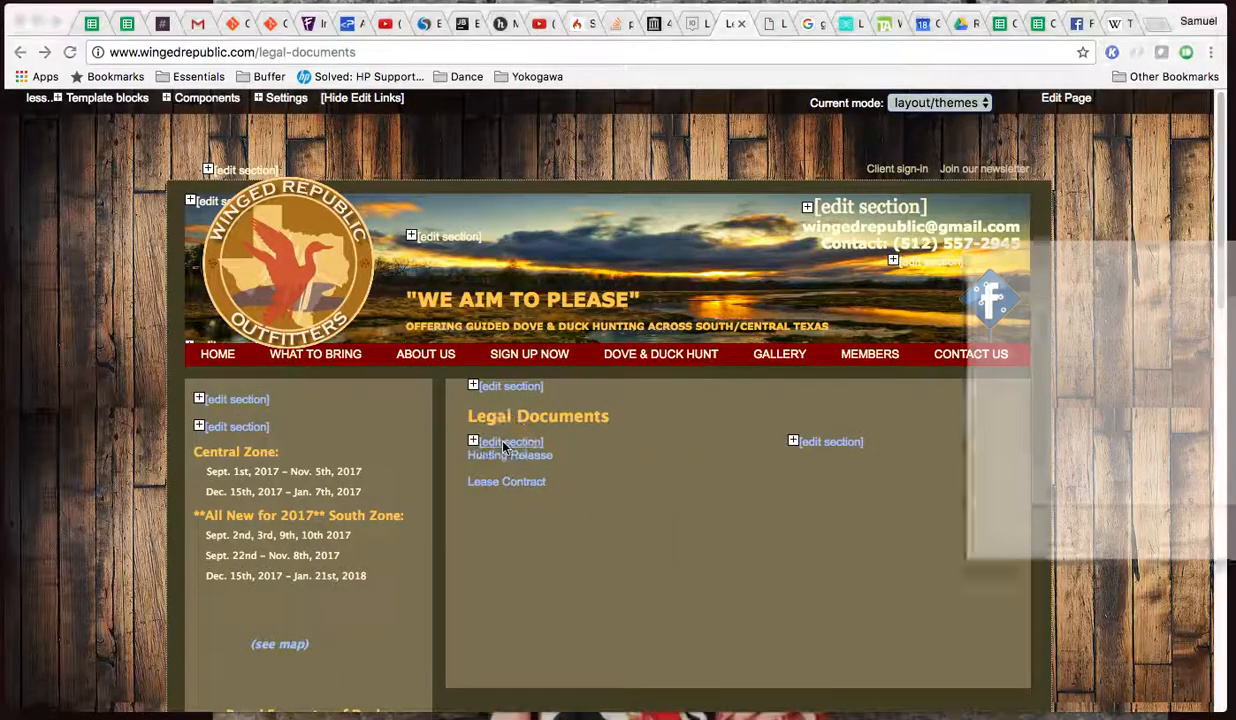
left_click_drag(960, 77, 570, 53)
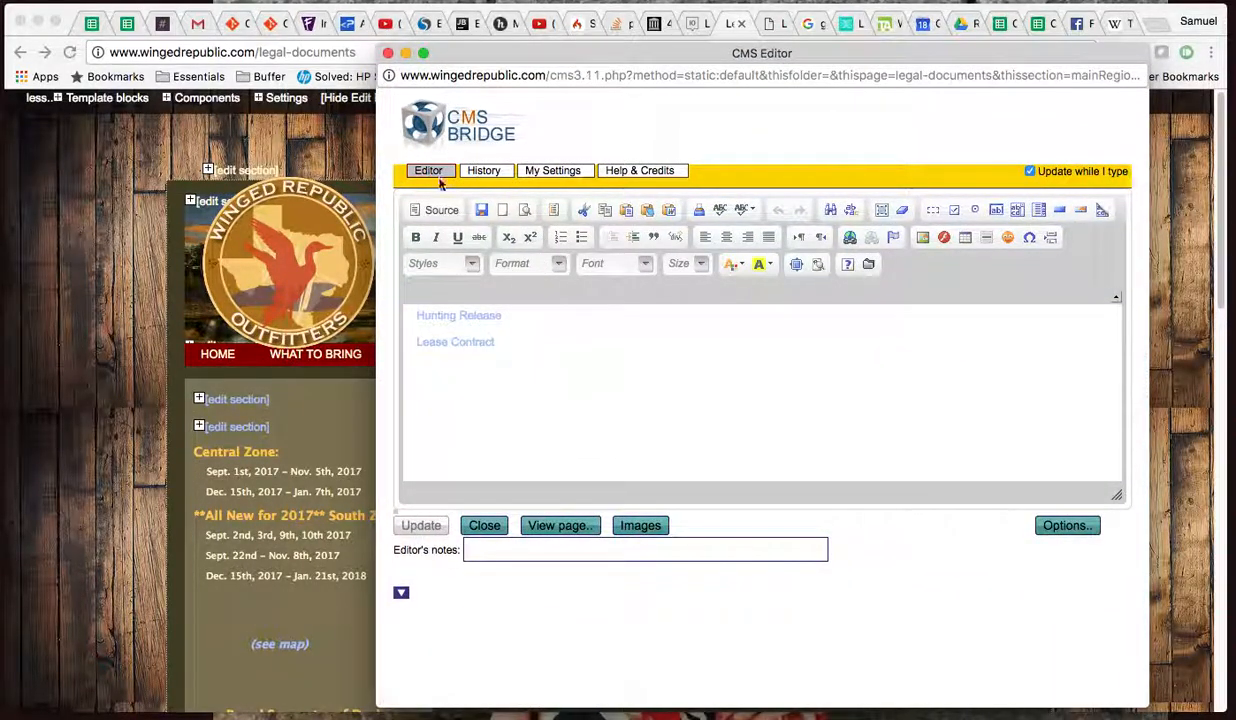
left_click(441, 210)
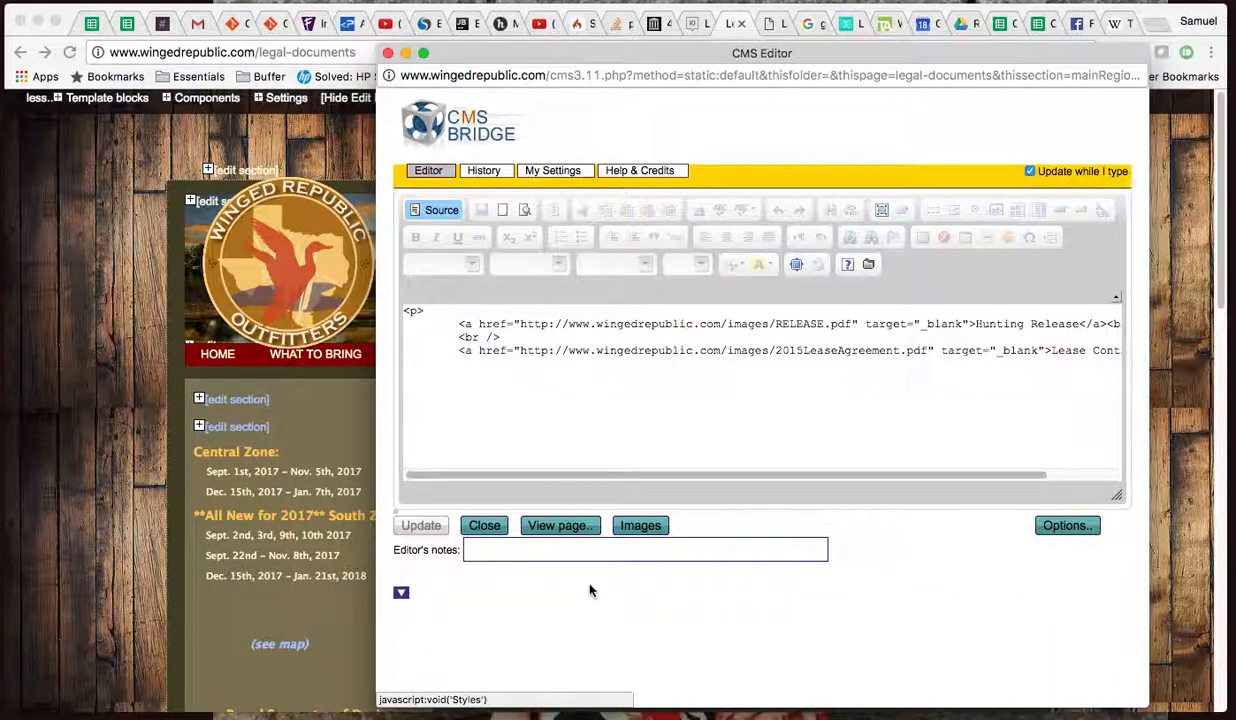
left_click_drag(594, 483, 757, 468)
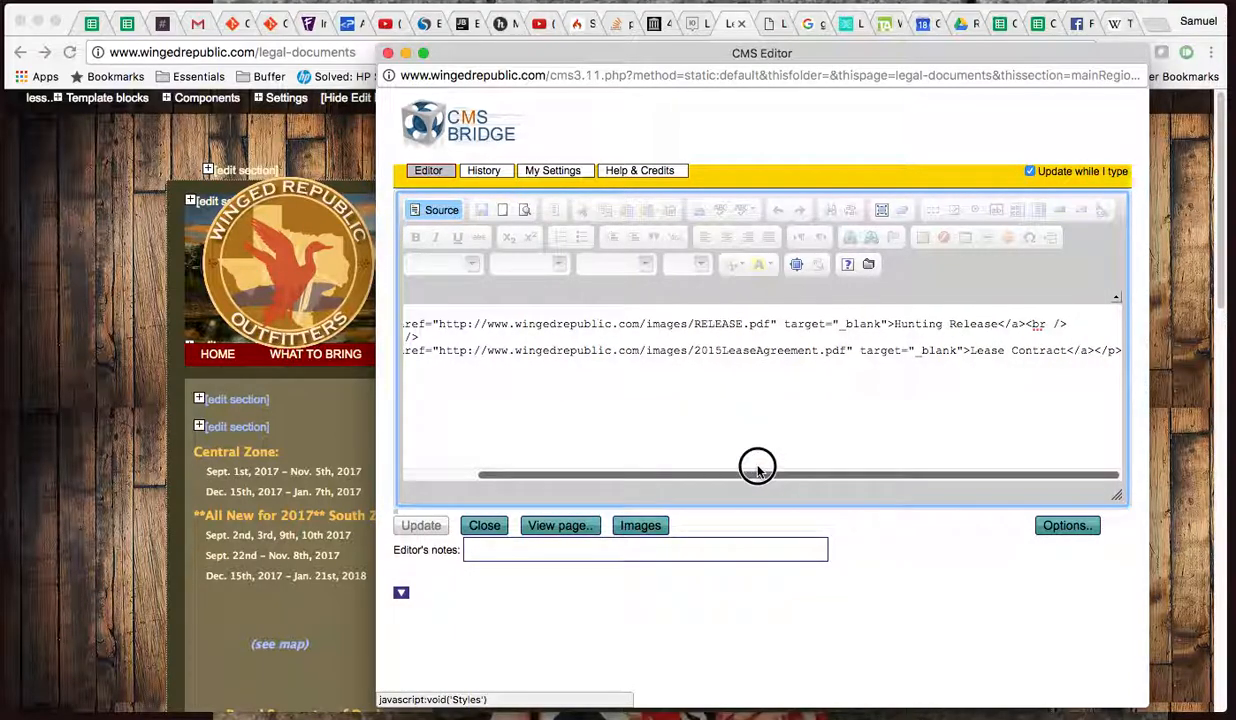
Change the Lease Contract link's file name to 2017LeaseAgreement.pdf in the source, save the section and close its editor
left_click(716, 350)
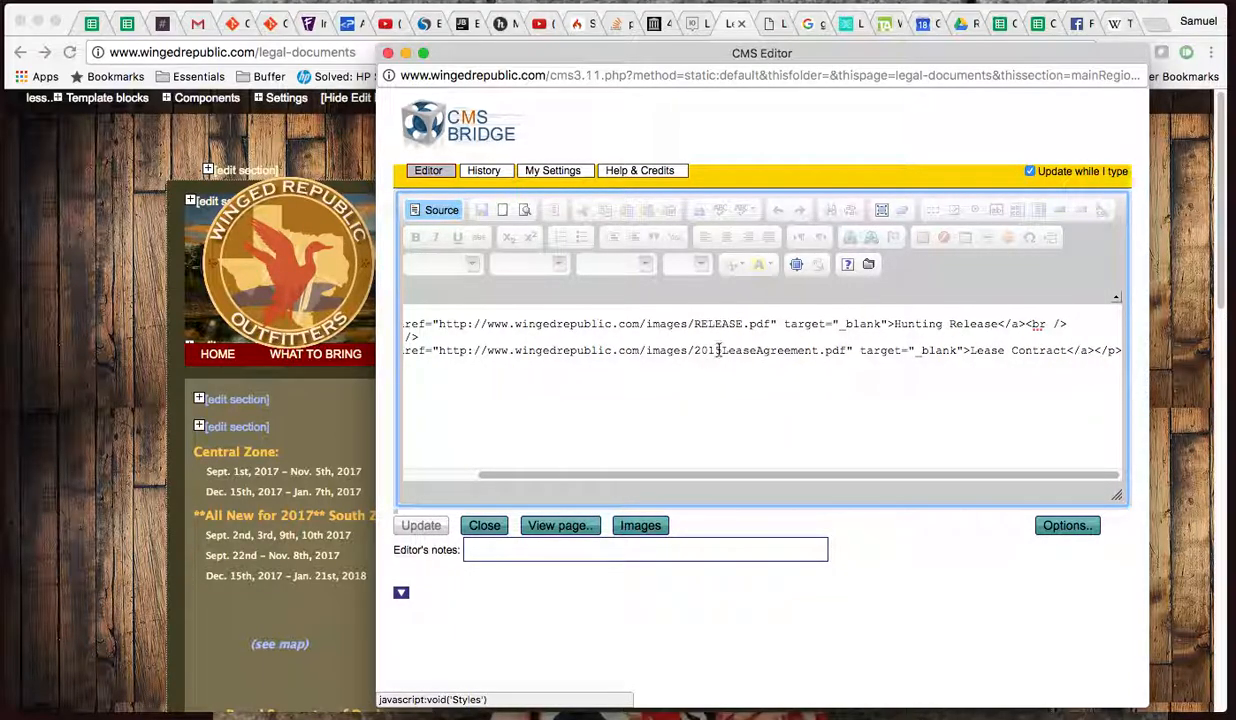
key("Delete")
type("7")
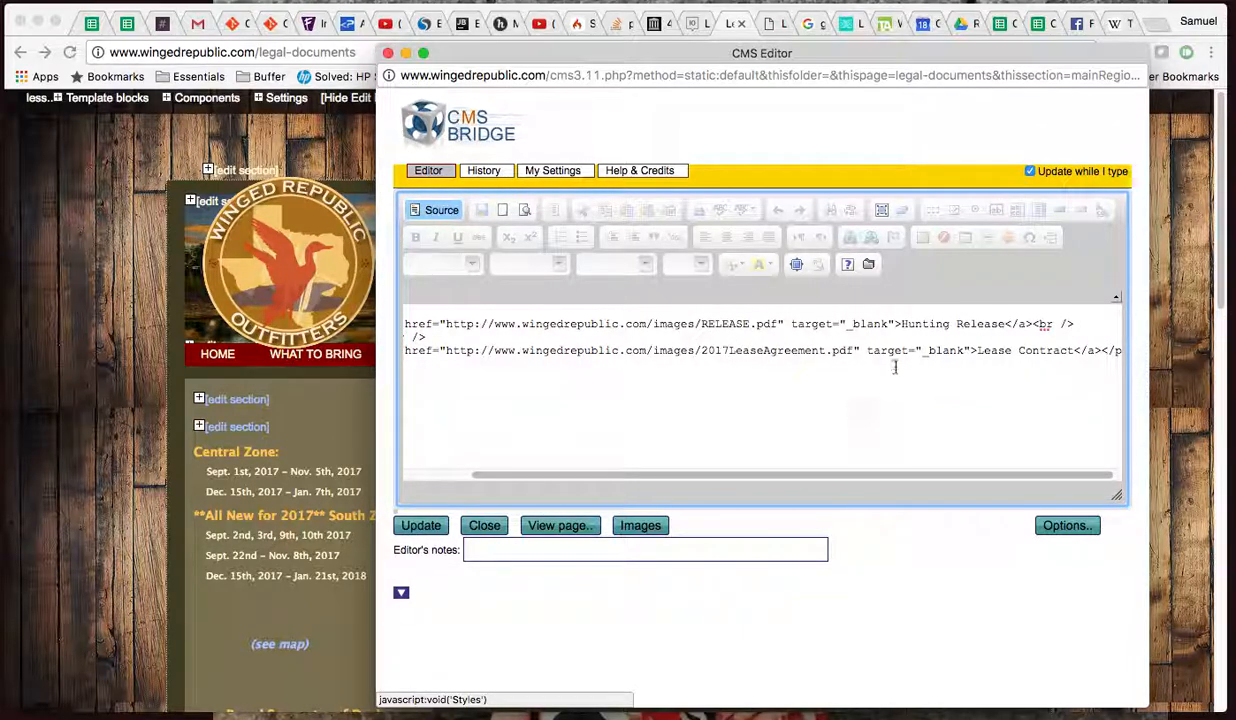
left_click_drag(867, 350, 969, 352)
left_click(420, 528)
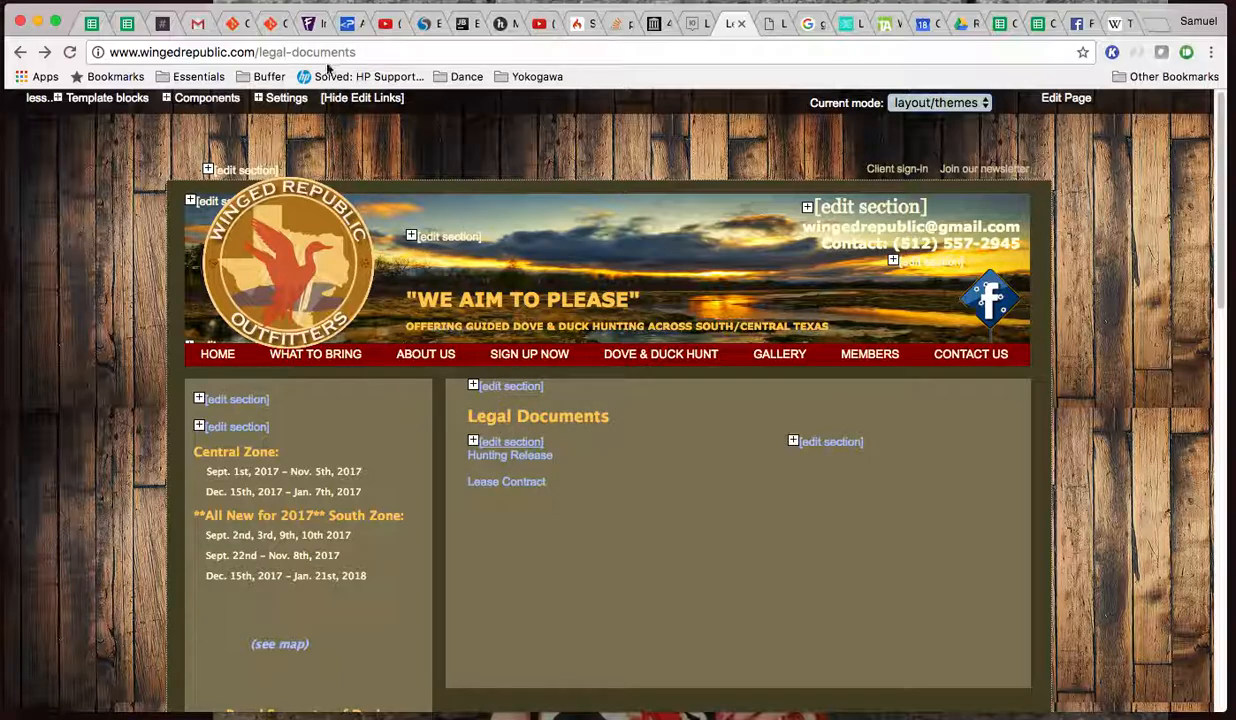
Hide the edit links, test the Lease Contract link on the page and close the tab it opens
left_click(350, 101)
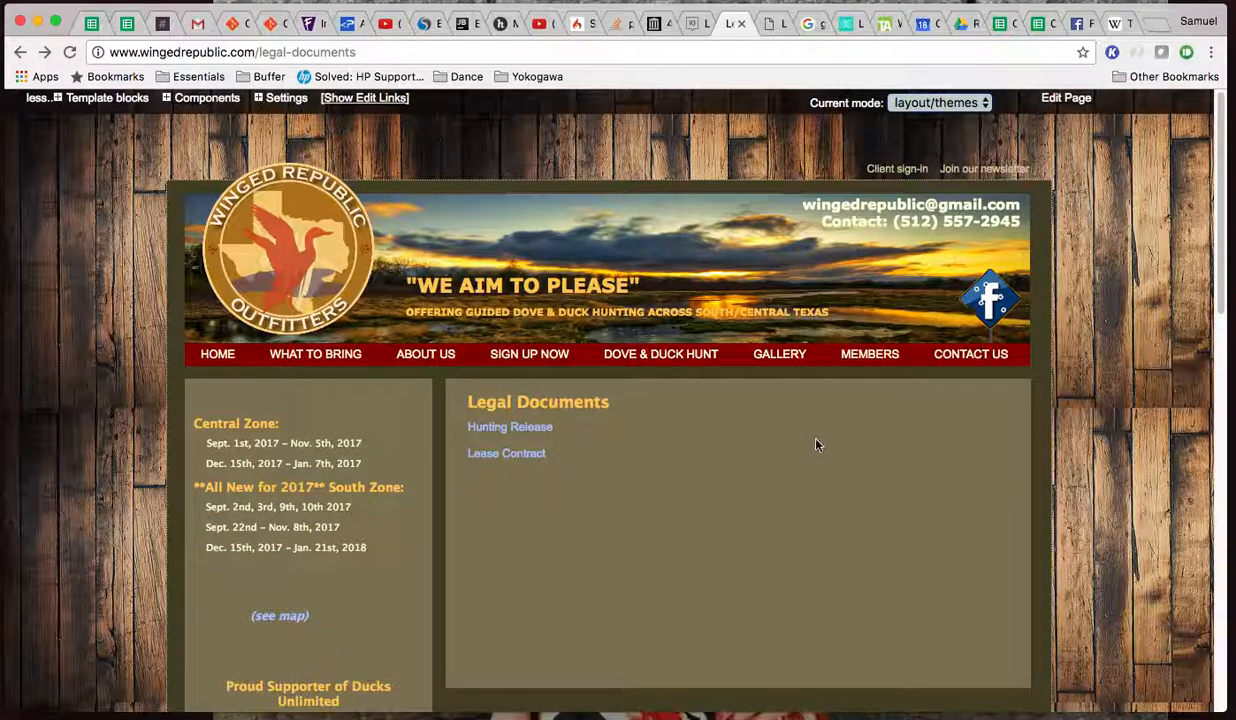
left_click(498, 456)
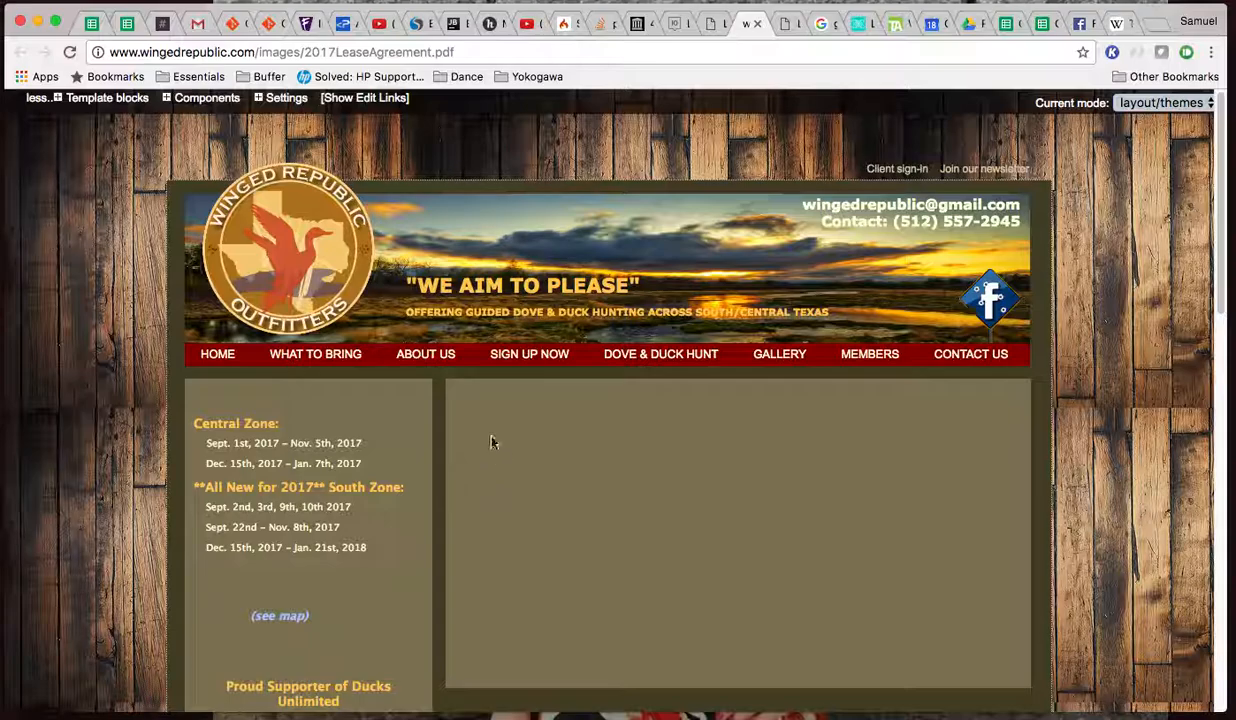
left_click(757, 23)
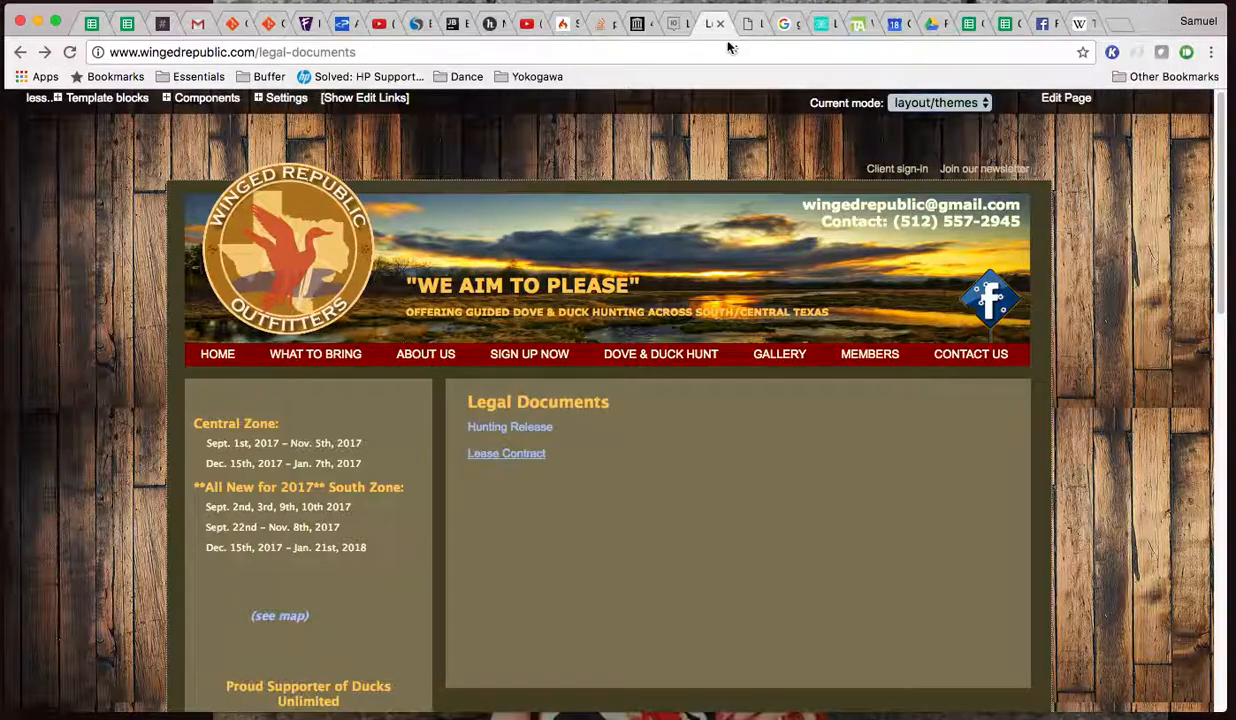
Insert documents/ before 2017LeaseAgreement.pdf in the Lease Contract link's source, save the section and close the editor
left_click(398, 98)
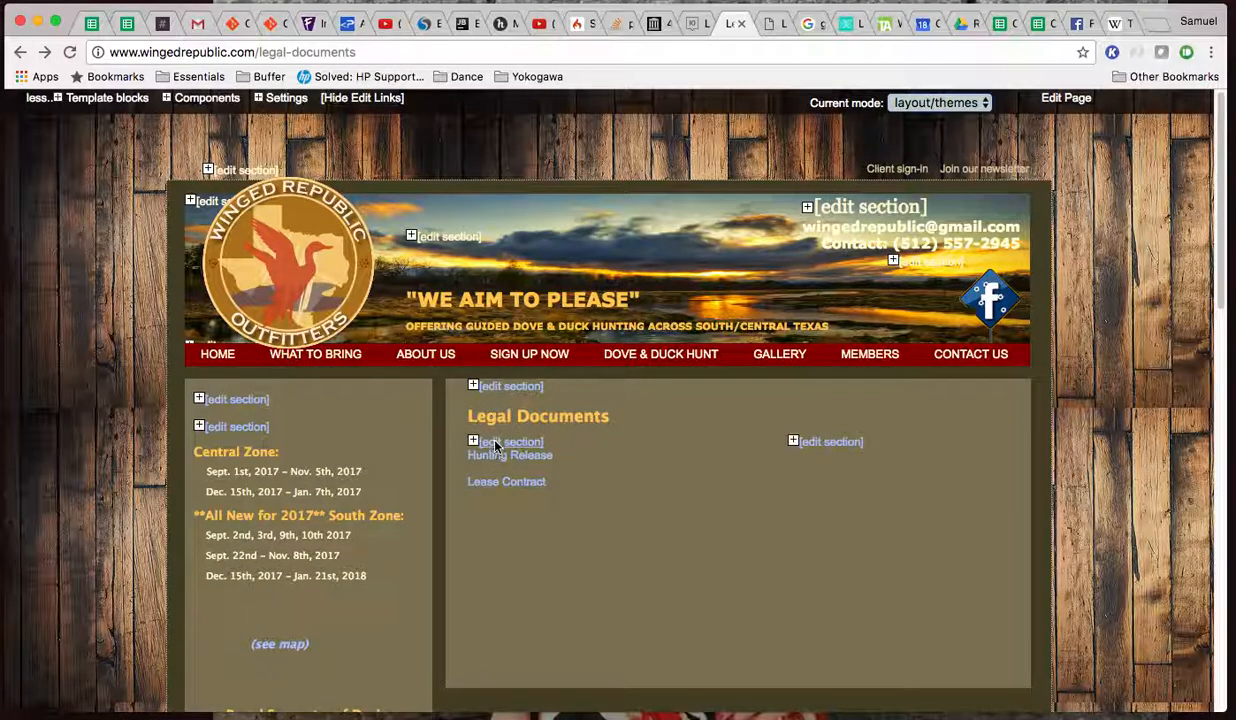
left_click(488, 442)
left_click_drag(875, 83, 350, 30)
left_click(292, 180)
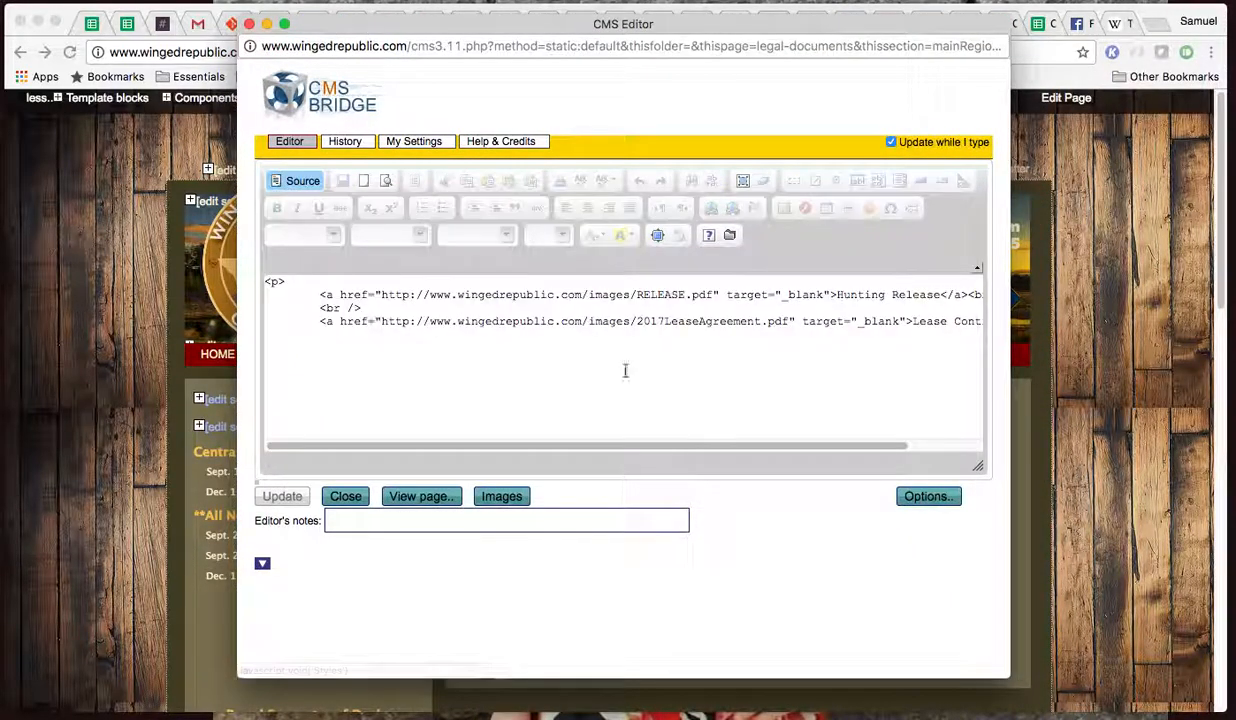
left_click(634, 323)
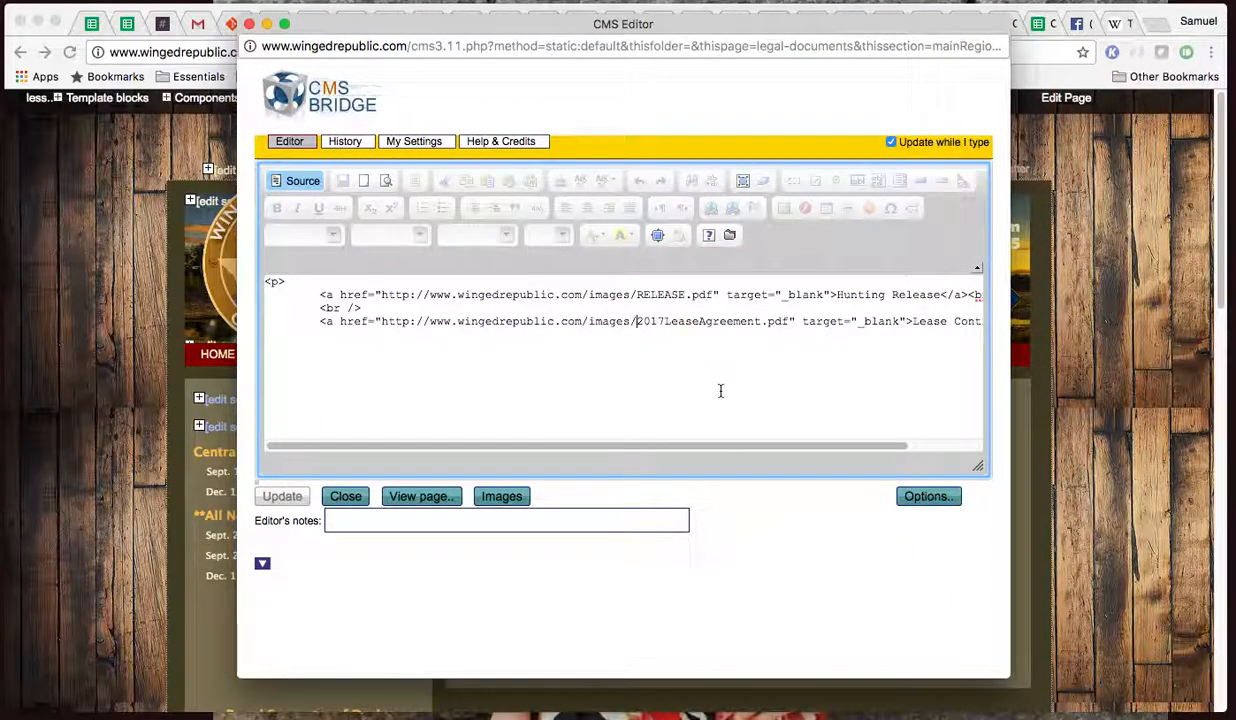
type("$ocuments/")
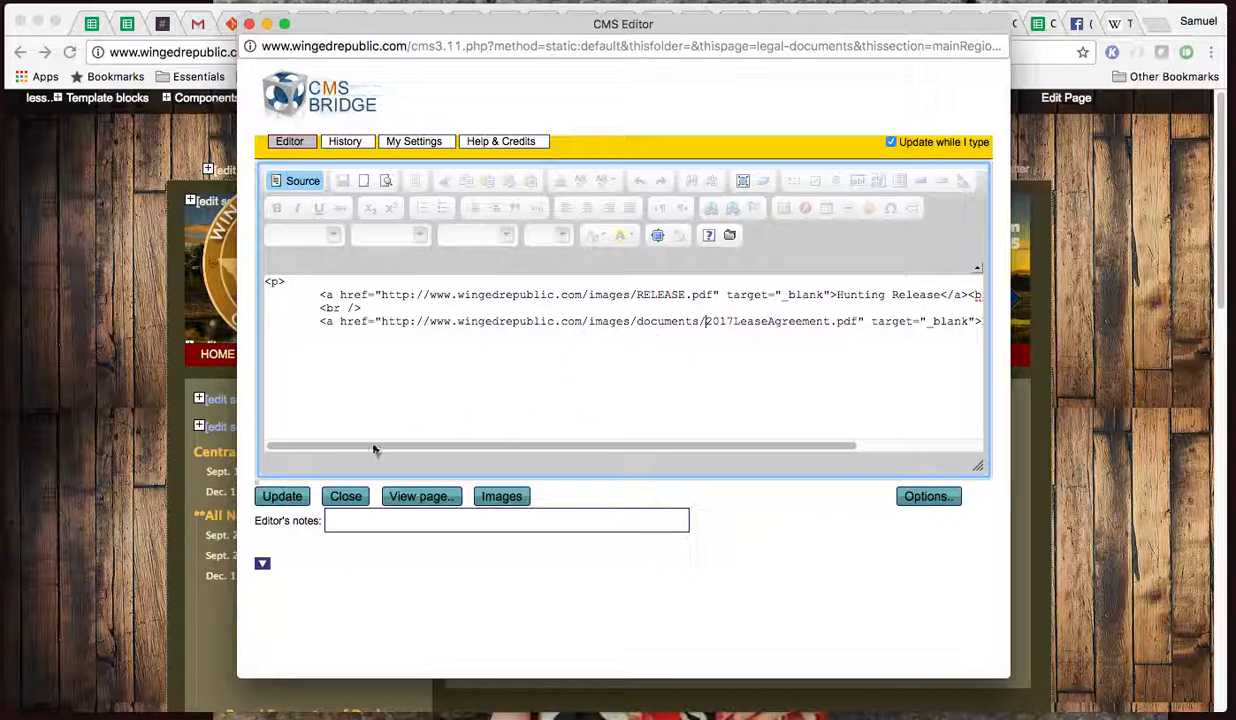
left_click(281, 496)
left_click(338, 498)
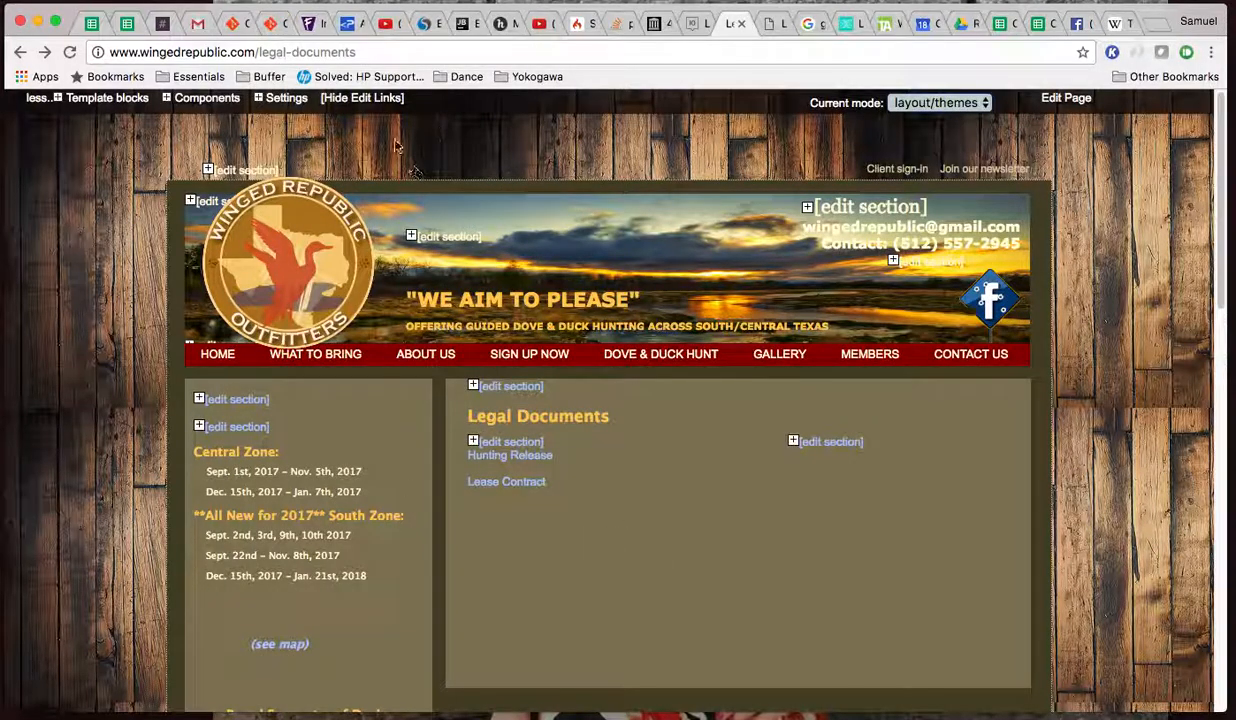
Hide the edit links again, check that Lease Contract opens the PDF from the documents folder and close the PDF tab
left_click(374, 99)
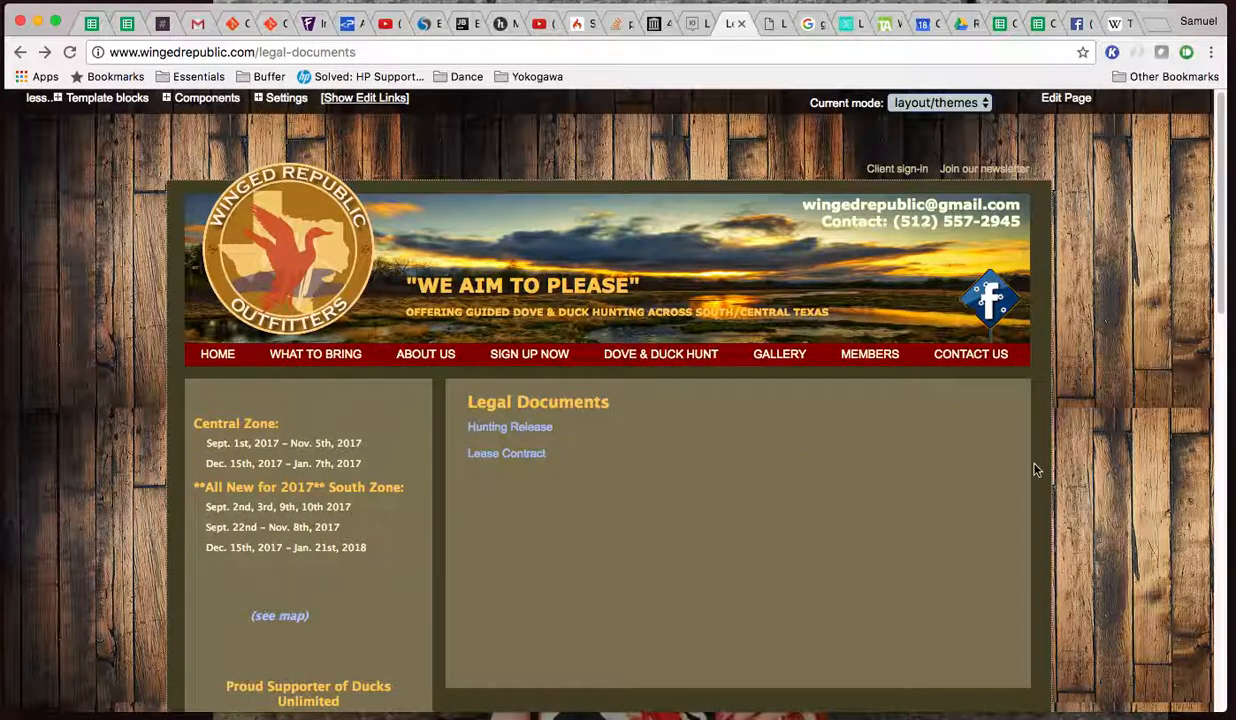
left_click(506, 454)
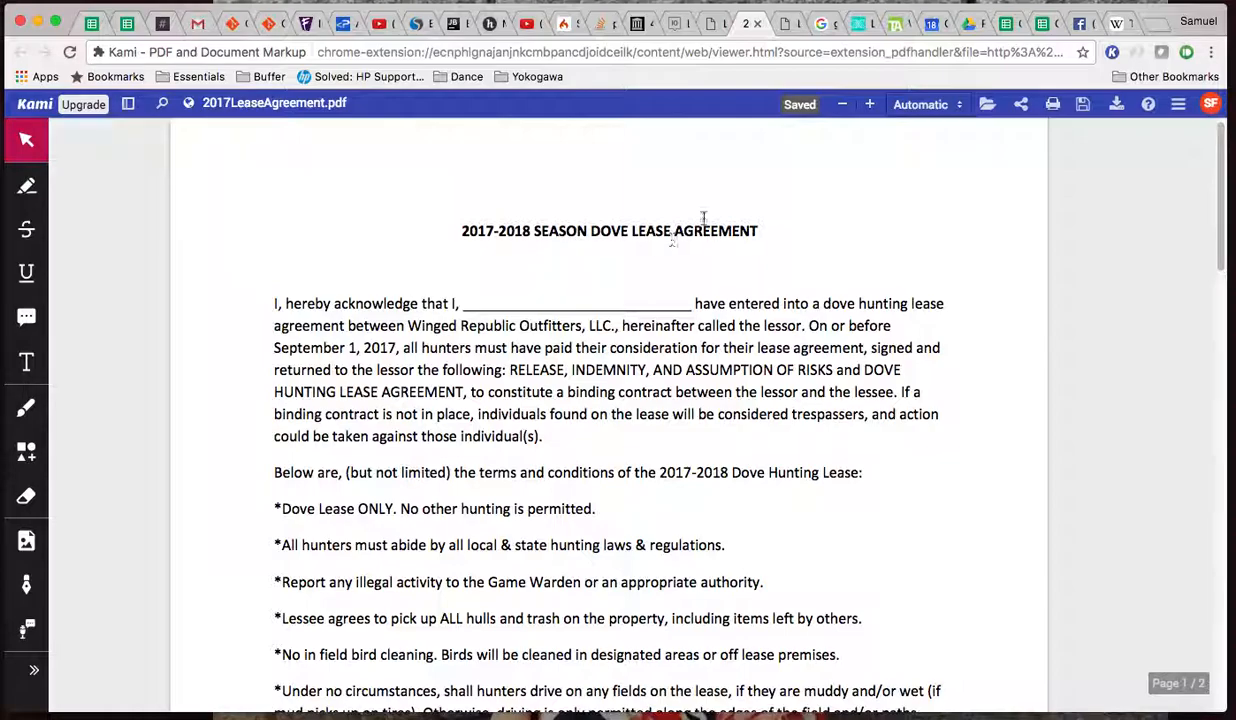
left_click(757, 23)
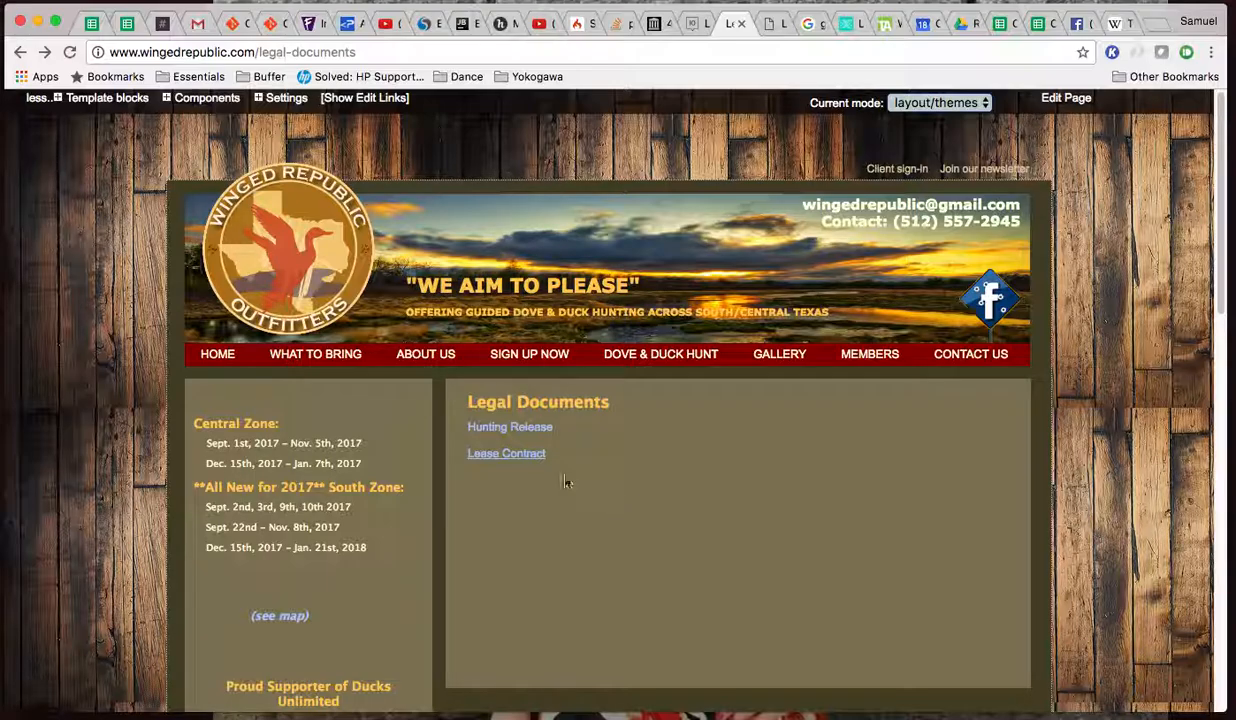
Reopen the document links section for editing, add a new line below Lease Contract and open the File Explorer
left_click(352, 98)
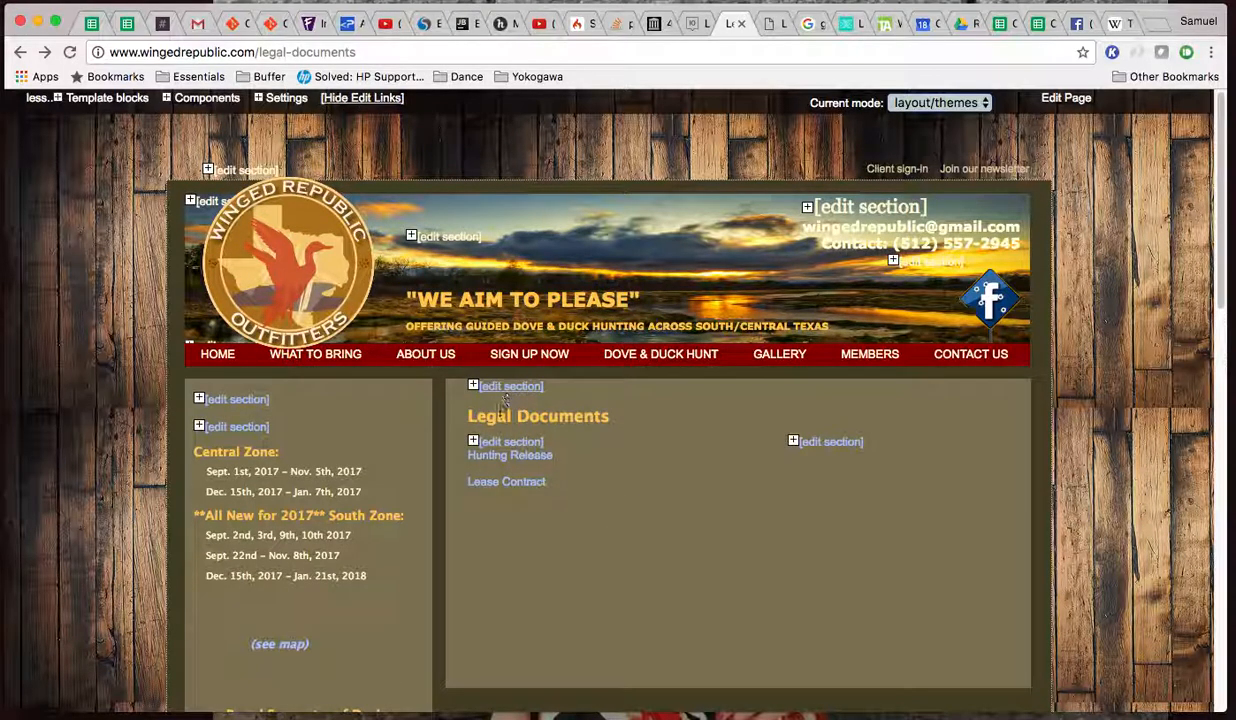
left_click(508, 442)
left_click_drag(872, 76, 339, 33)
left_click(368, 327)
key("Return")
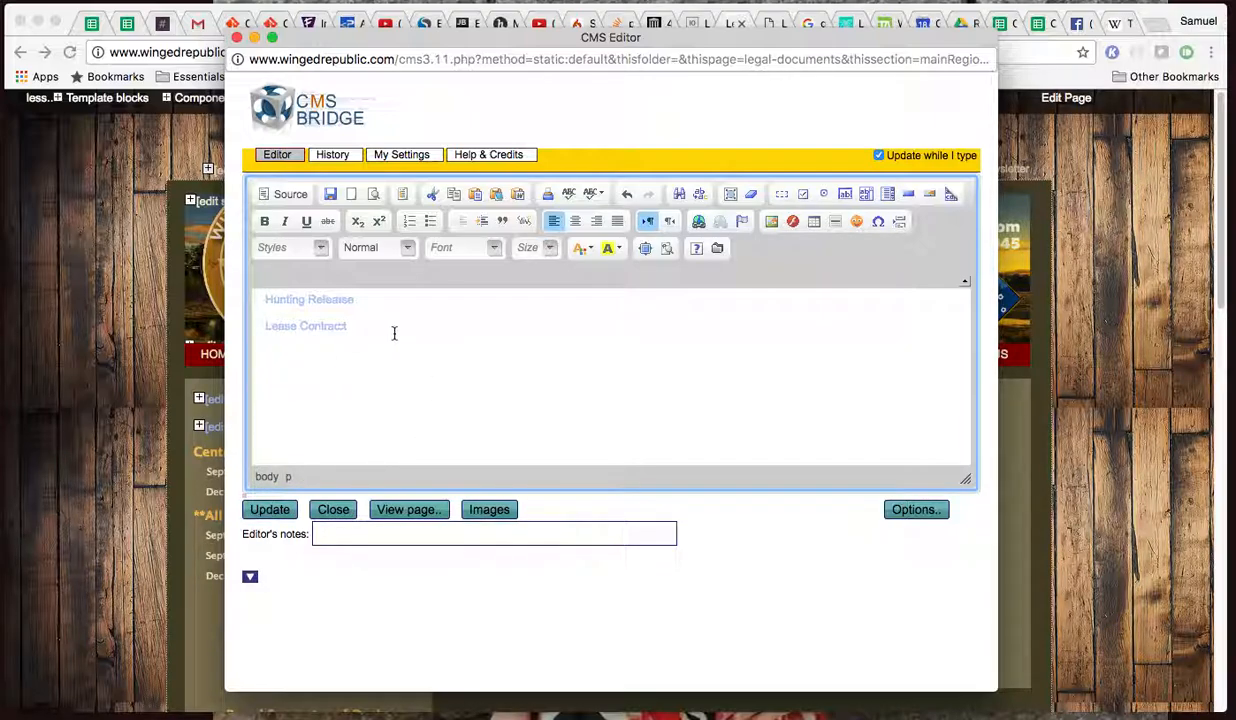
left_click(719, 250)
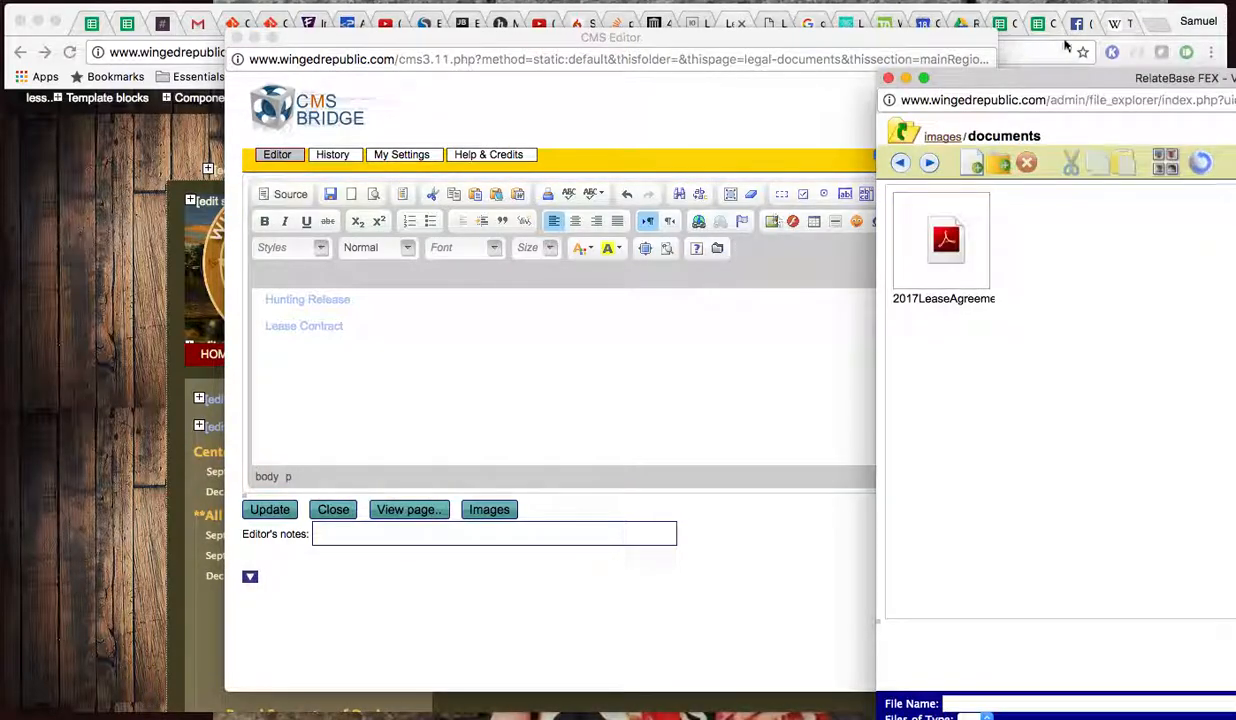
left_click_drag(1073, 82, 625, 68)
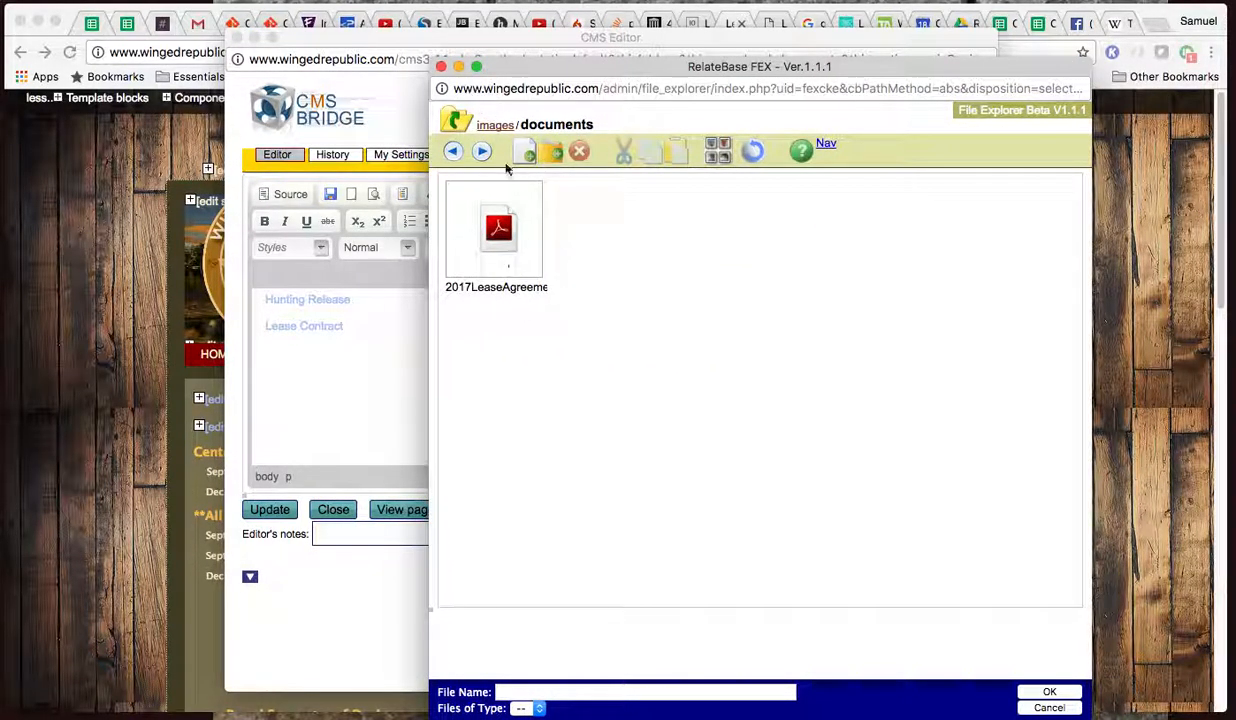
Browse the images folder and its resources/fieldpics subfolder, and return to the documents folder
left_click(492, 125)
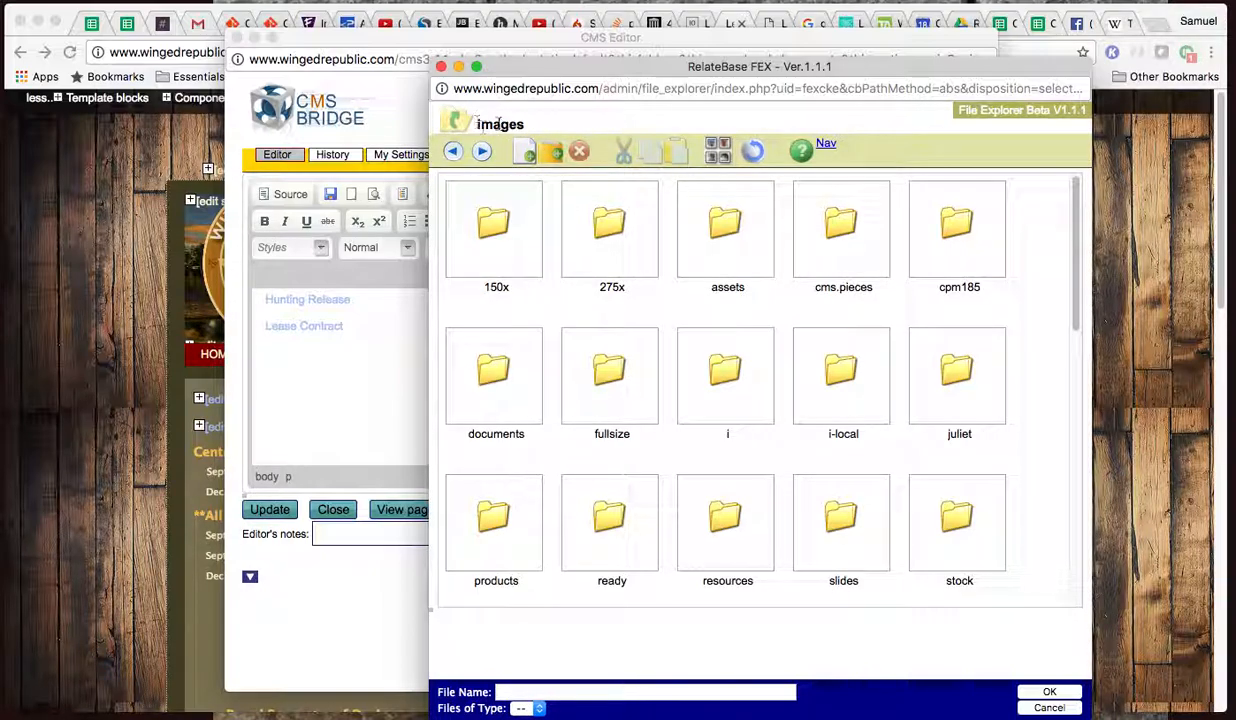
left_click(454, 124)
double_click(729, 529)
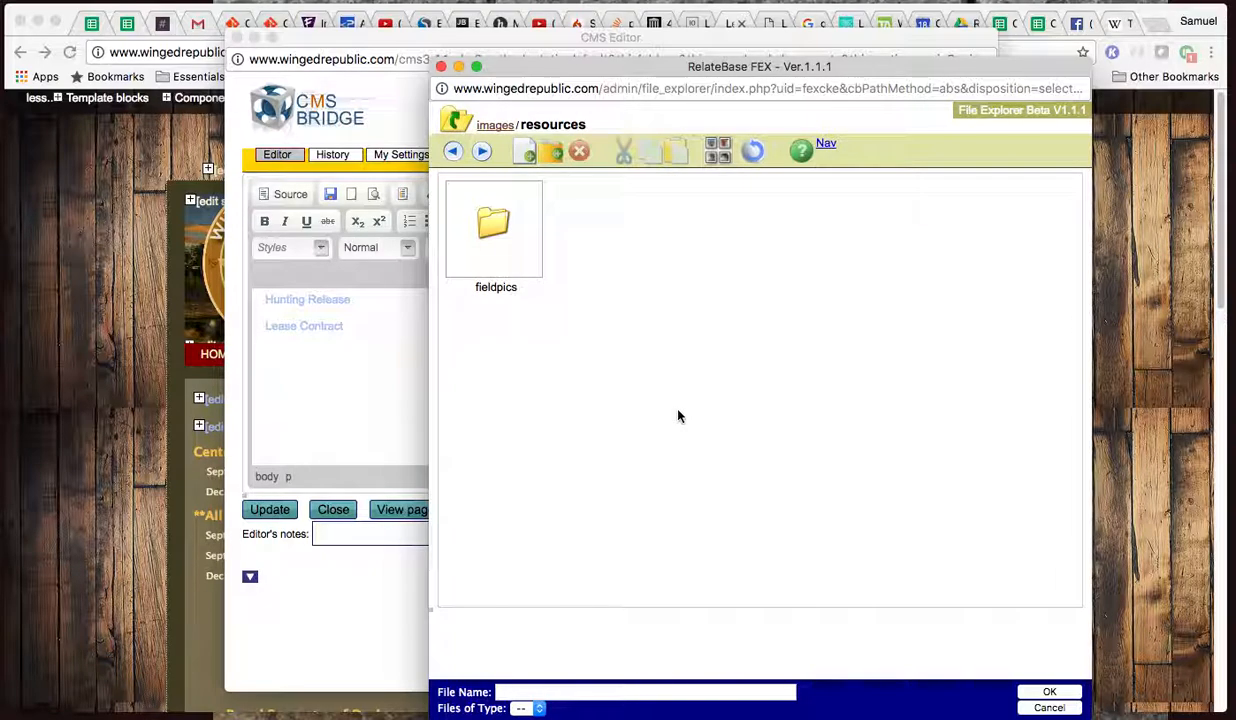
double_click(497, 236)
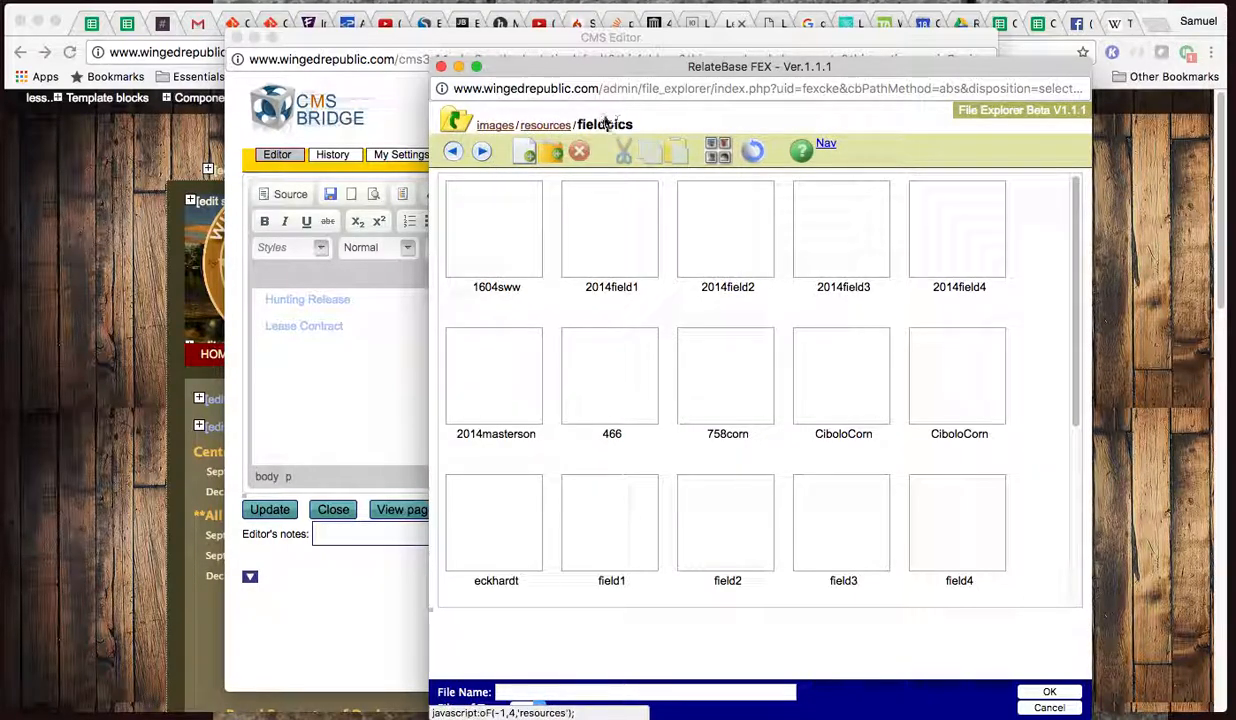
left_click(457, 122)
left_click(457, 122)
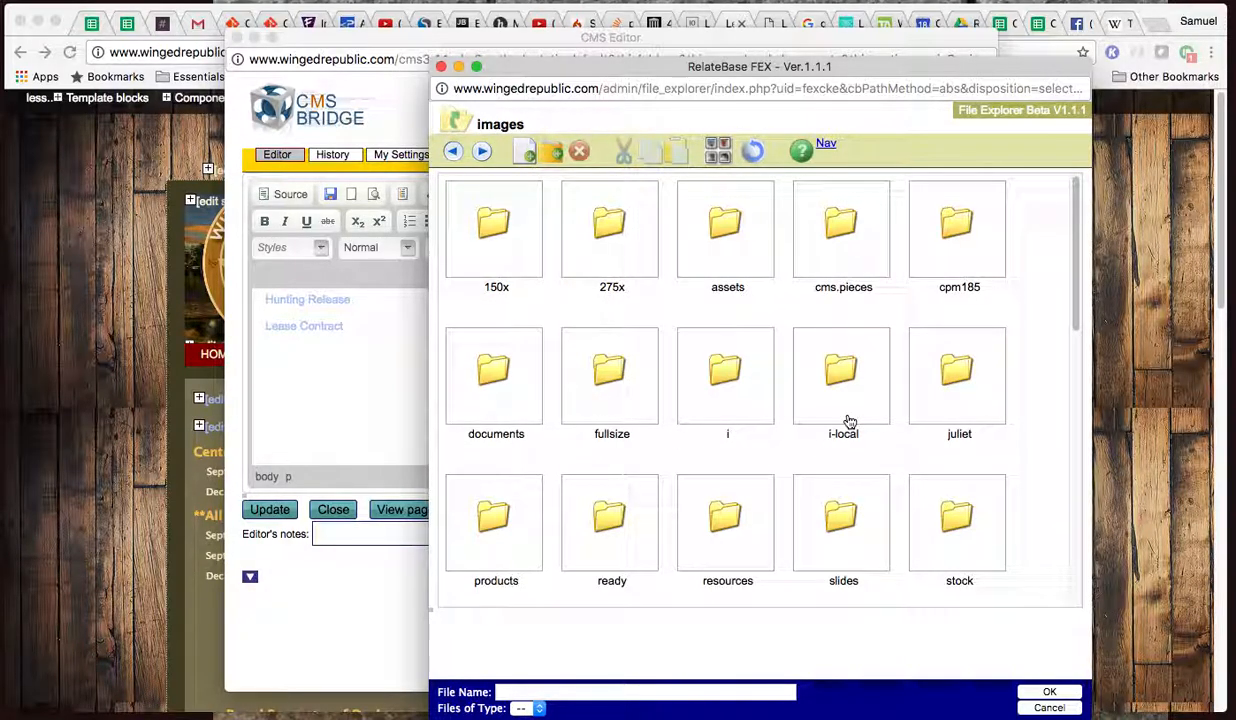
left_click(495, 372)
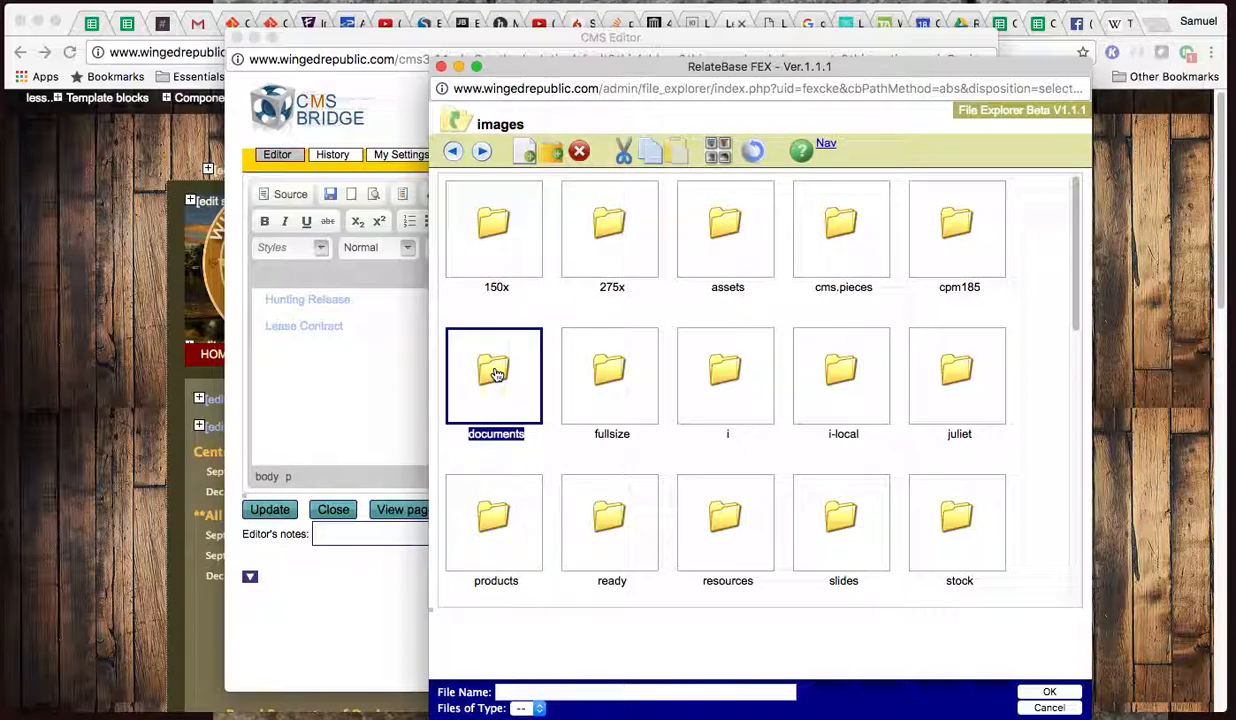
double_click(495, 372)
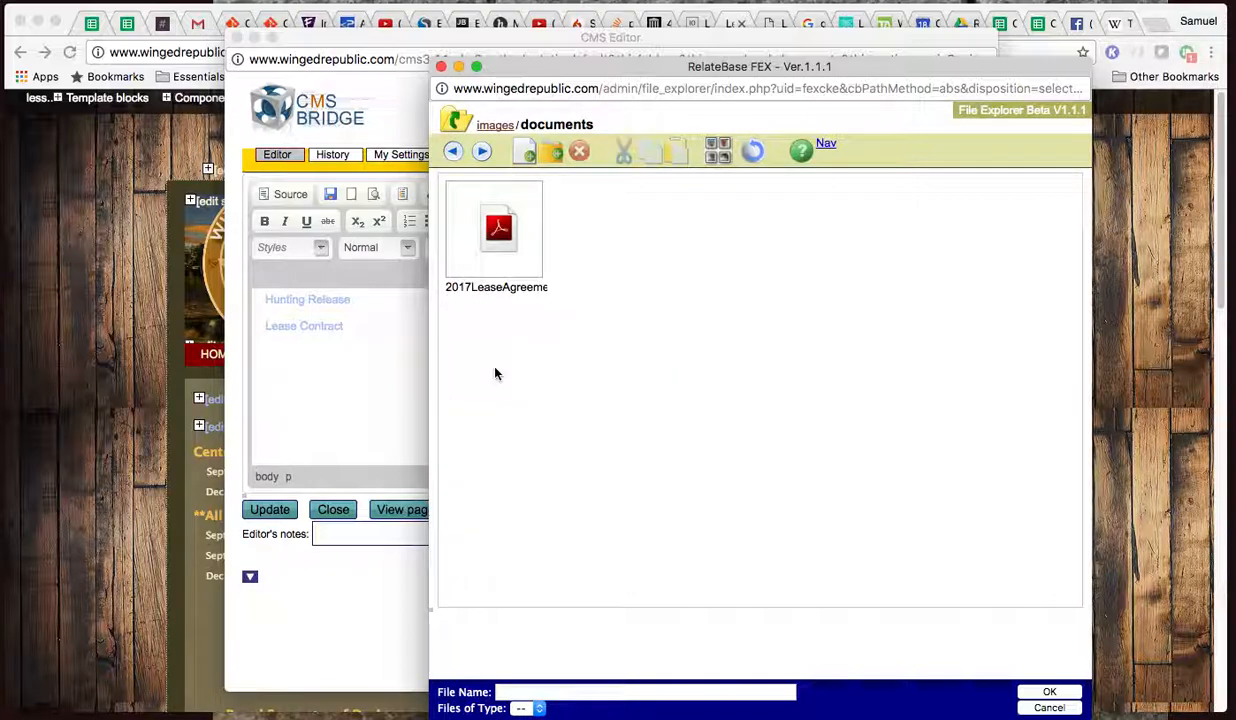
Preview the 2017LeaseAgreement PDF from the documents folder and close the preview window
left_click(499, 243)
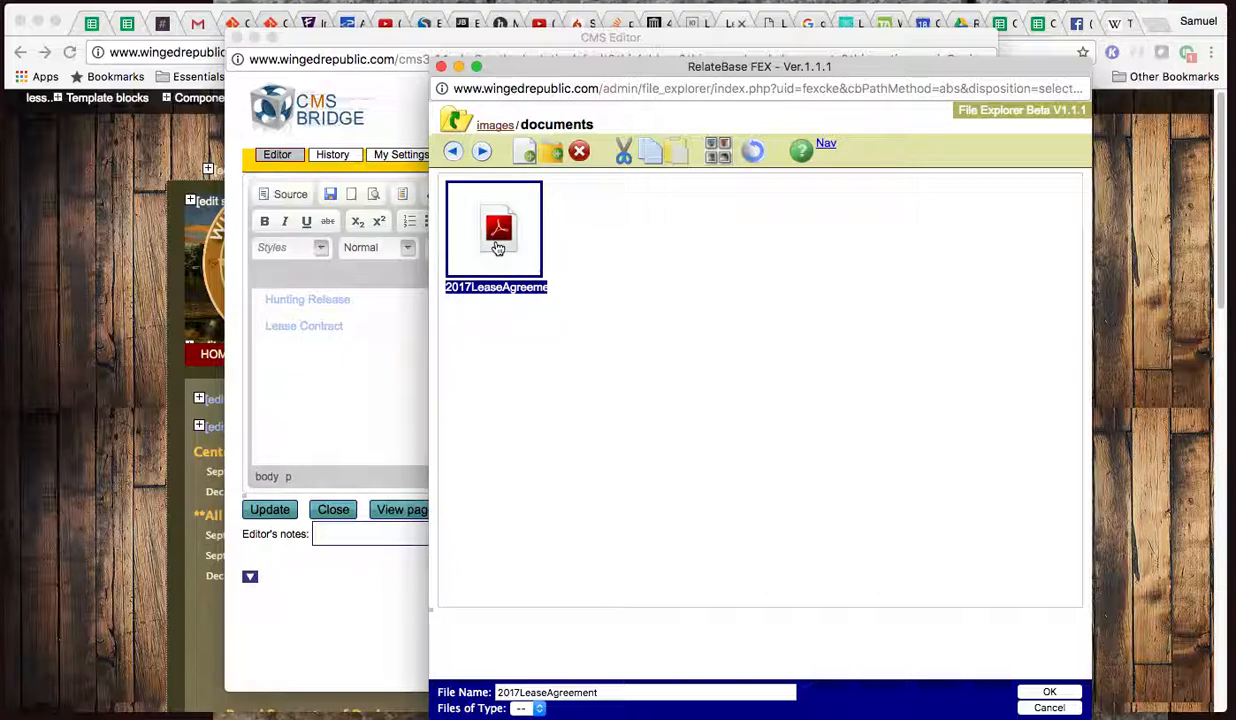
double_click(499, 245)
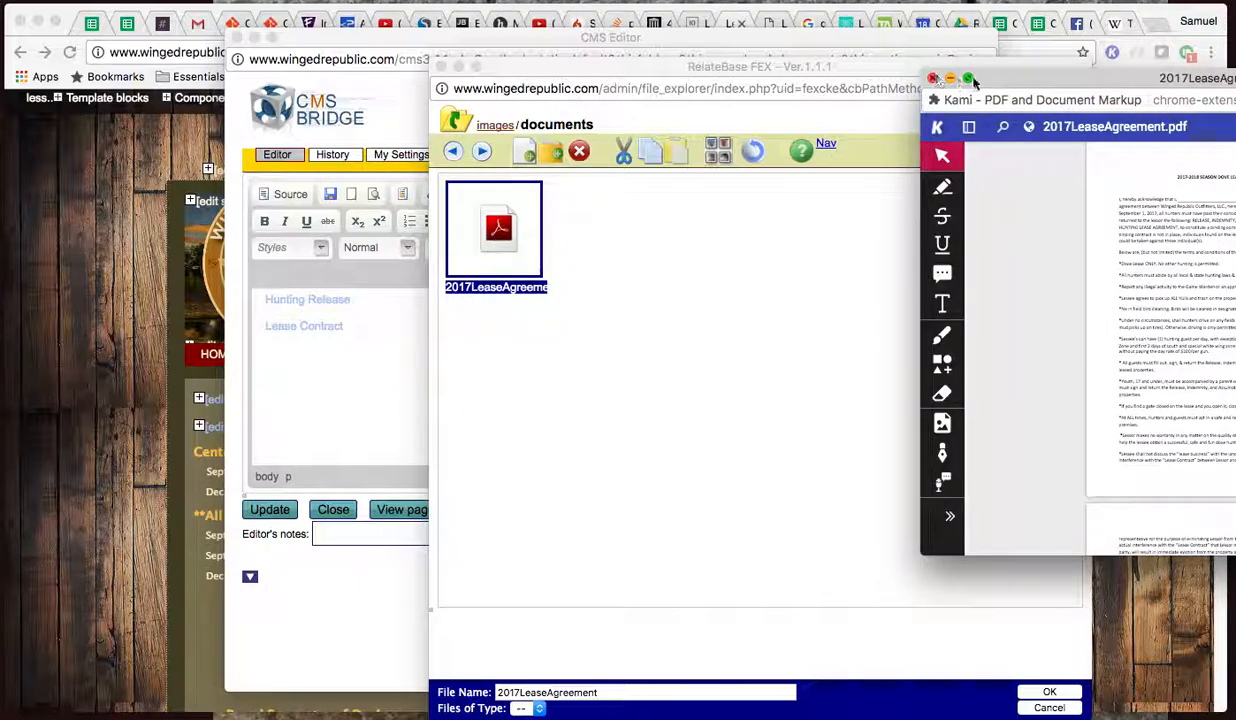
left_click_drag(1008, 76, 712, 116)
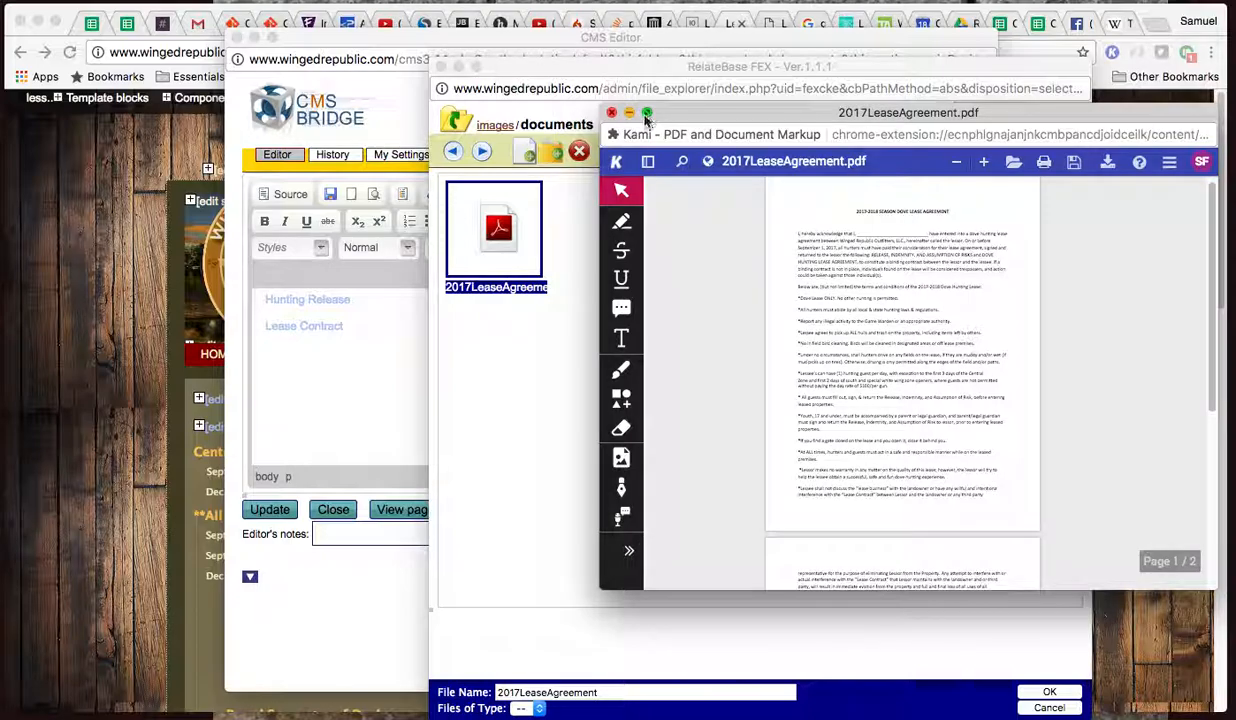
left_click(614, 115)
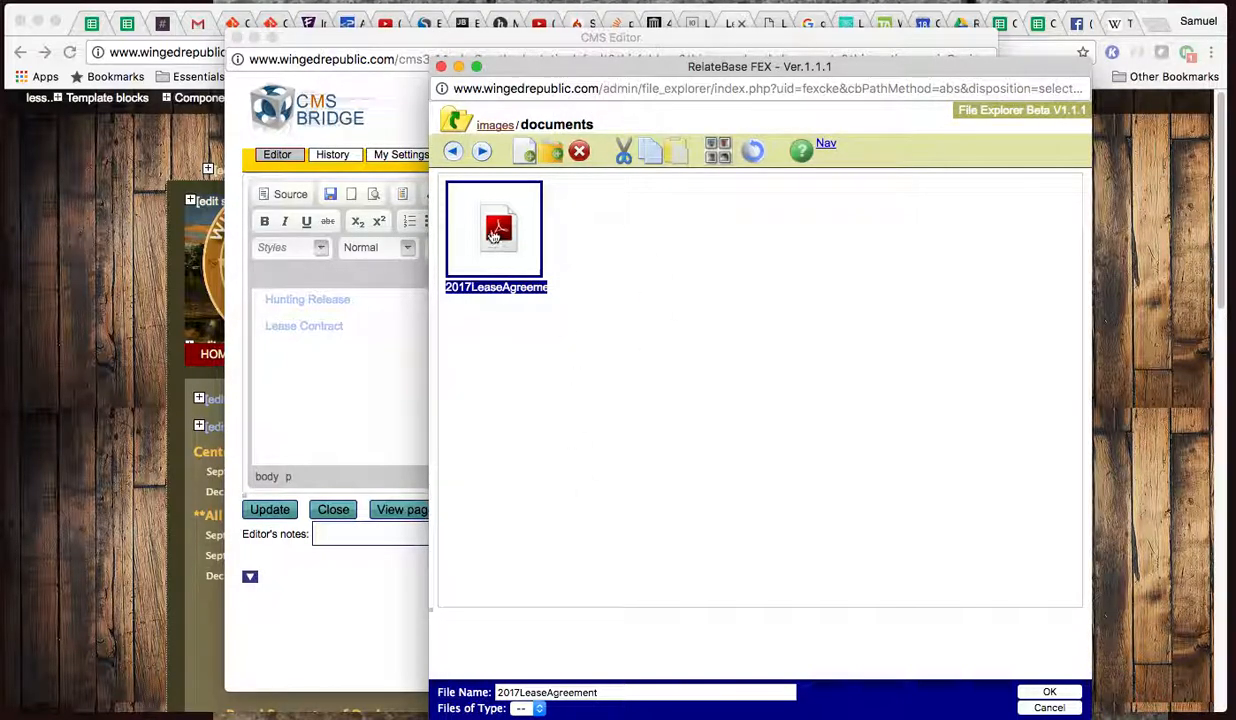
Insert a link to the selected 2017LeaseAgreement PDF below Lease Contract and save the section
left_click(601, 692)
left_click(1049, 693)
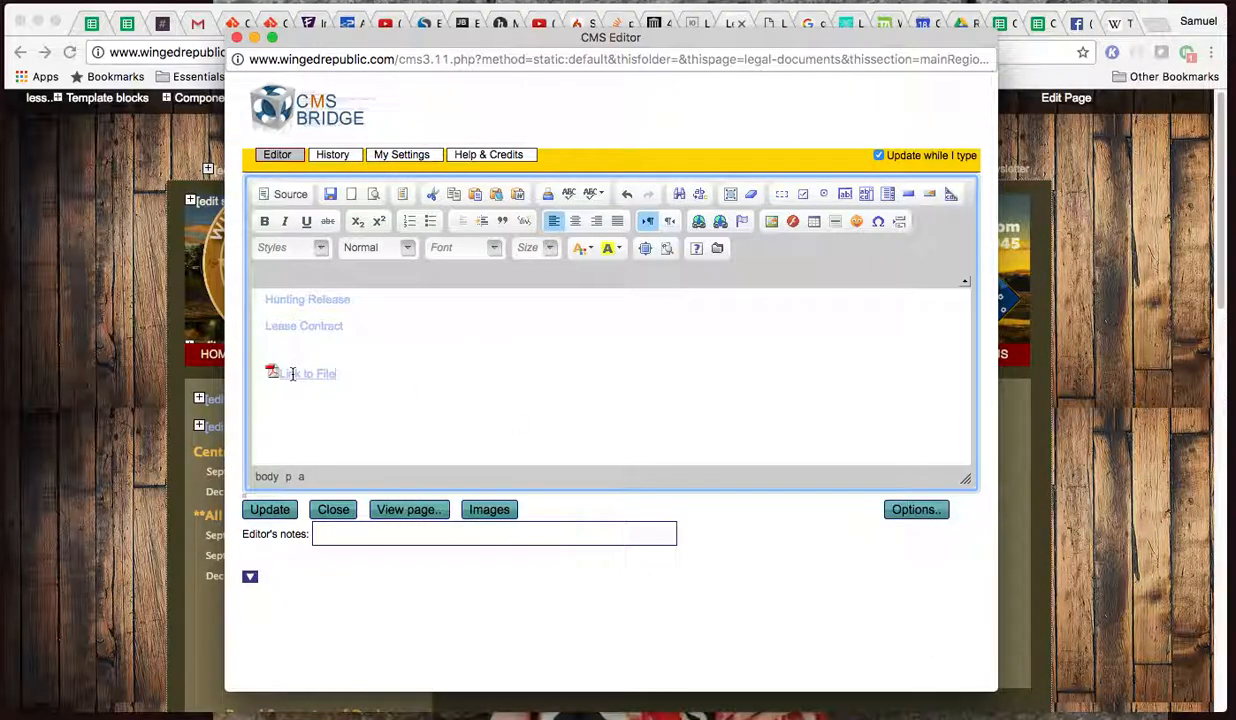
left_click(268, 512)
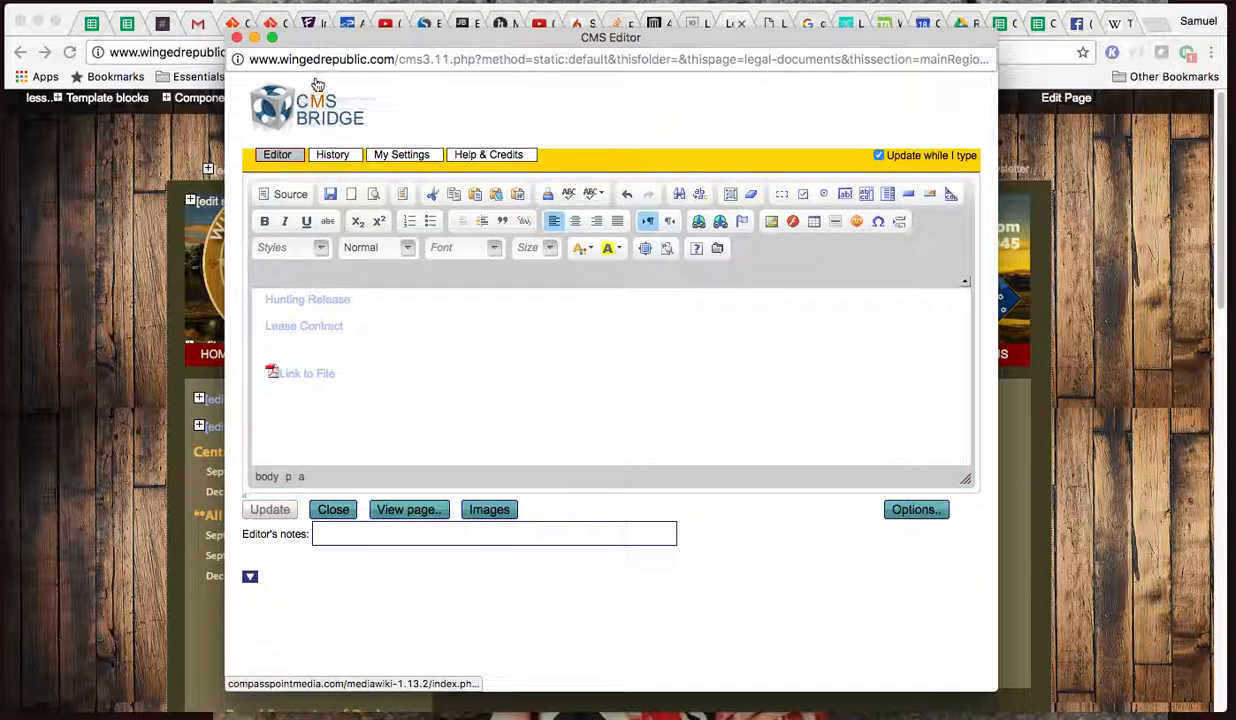
Test the new Link to File link on the Legal Documents page by opening its PDF, and close the PDF
left_click_drag(312, 47, 1087, 68)
left_click(679, 502)
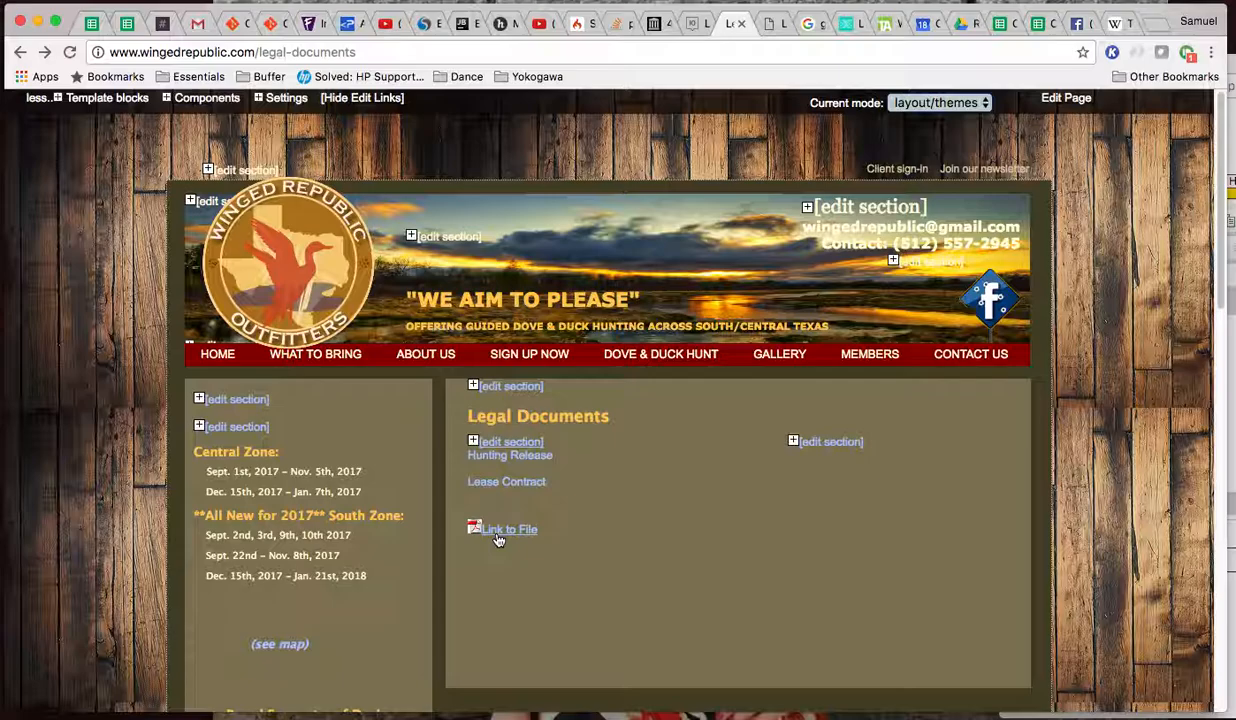
left_click(498, 538)
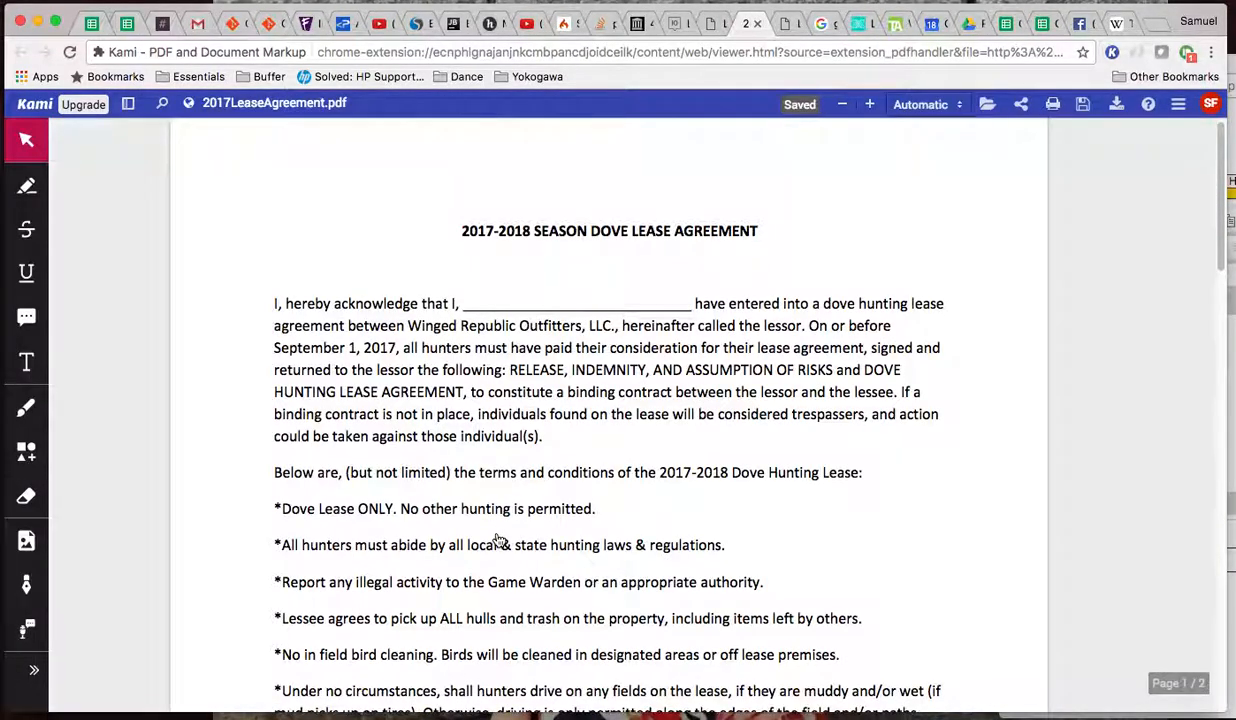
left_click(757, 23)
Bring the section editor back into view, show the HTML source and delete the Lease Contract link
left_click_drag(1235, 69, 611, 80)
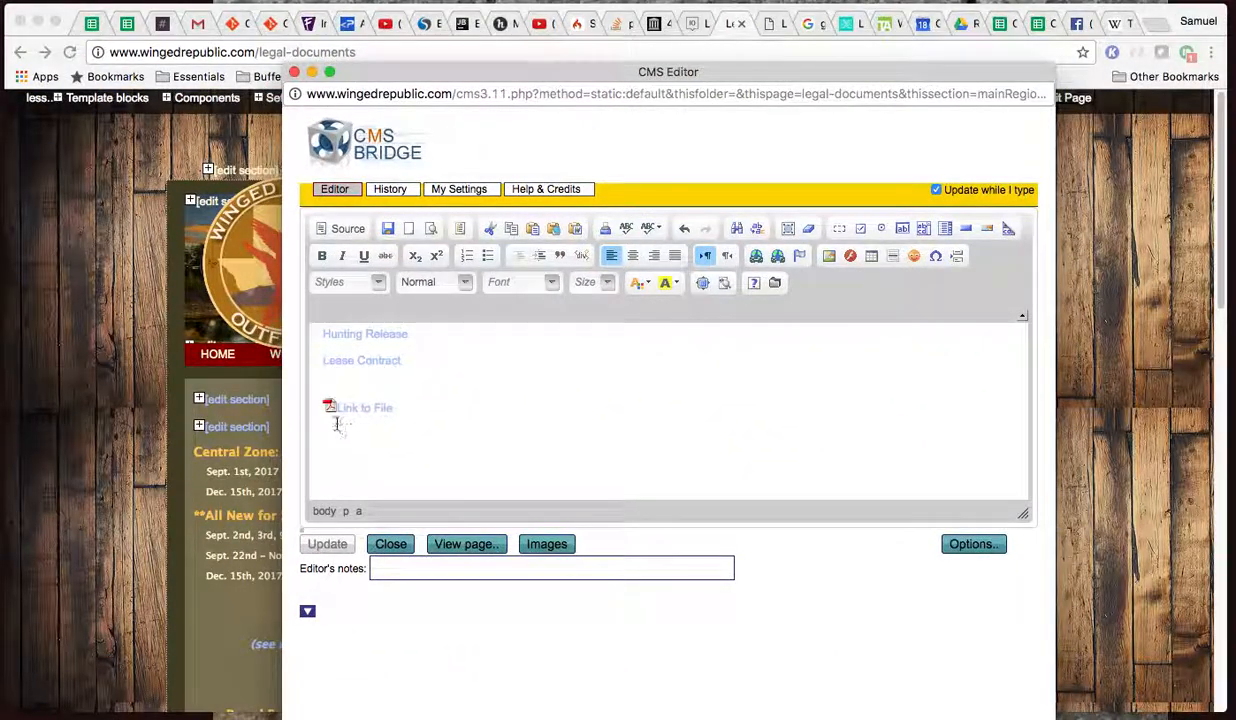
left_click(340, 229)
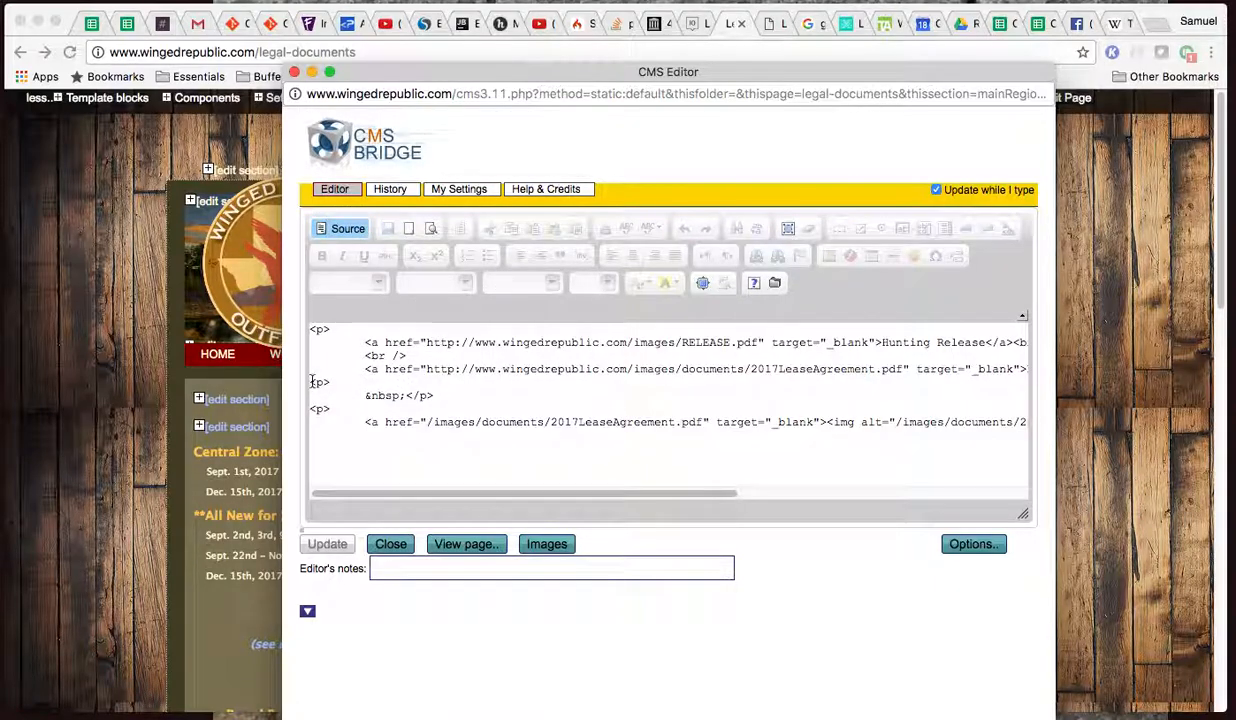
left_click_drag(312, 378, 712, 390)
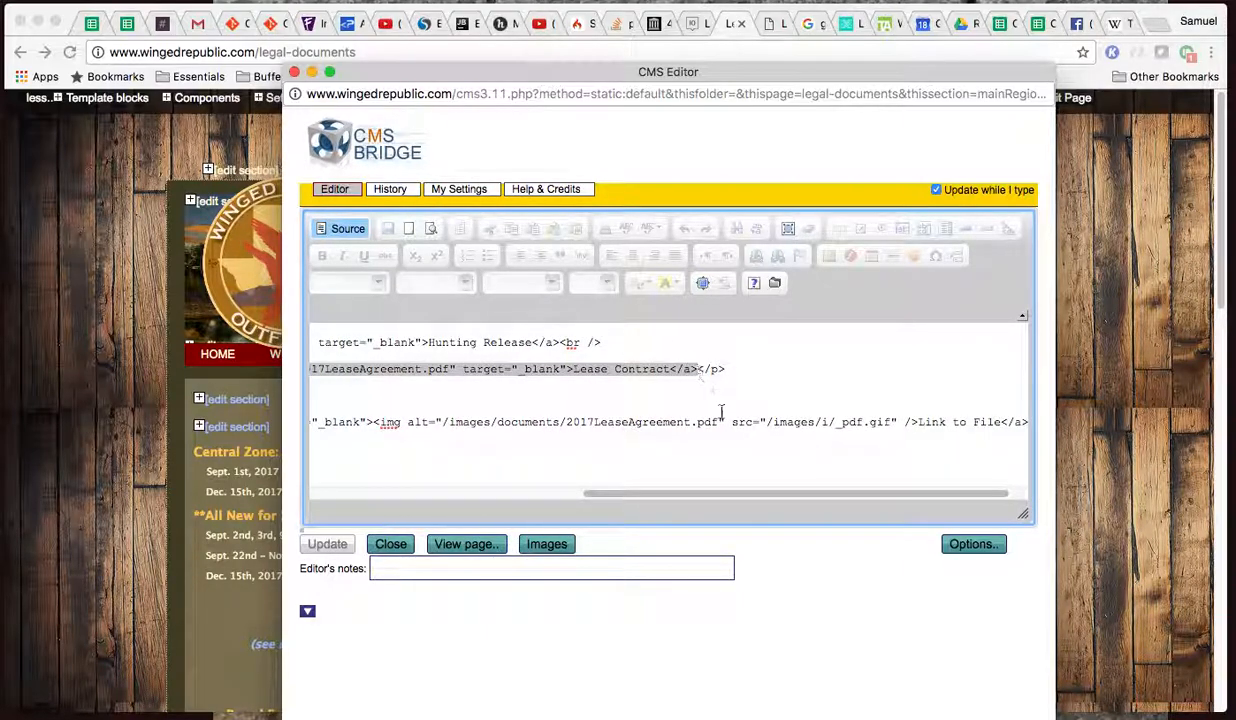
key("BackSpace")
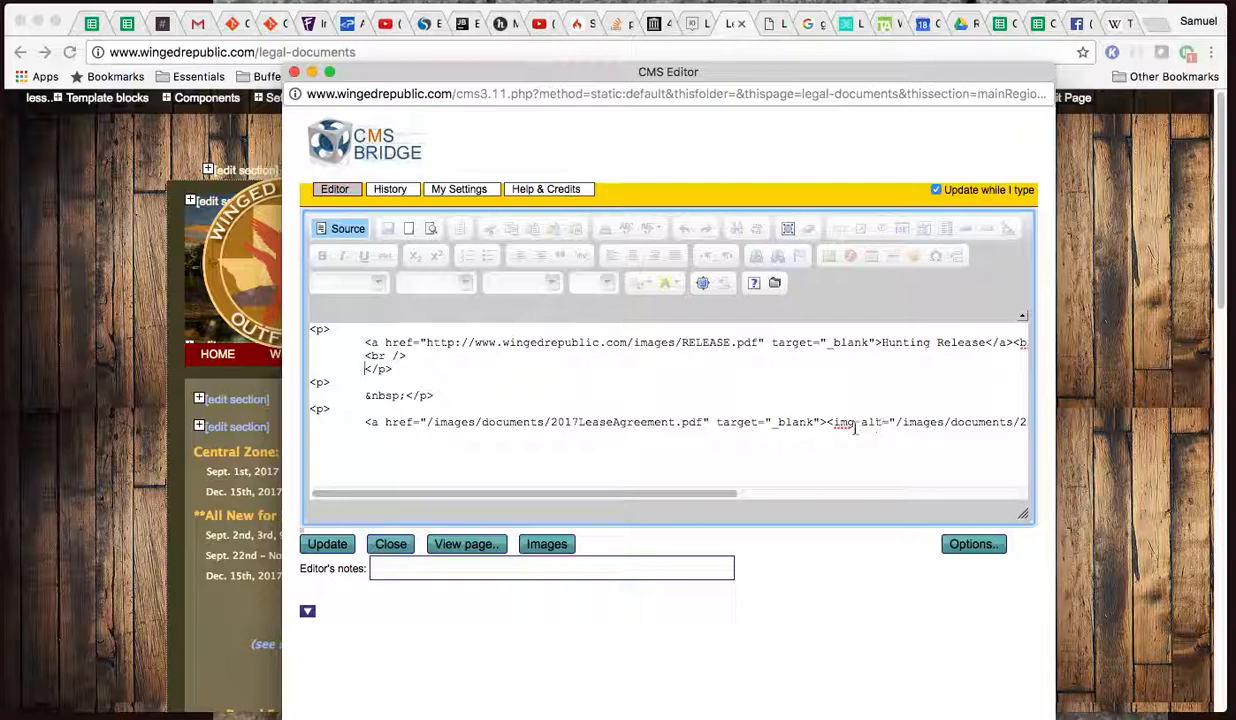
Replace the link text "Link to File" in the source with "2017-2018 Hunting Lease Agreement", separated from the PDF icon by a space
left_click_drag(728, 492, 894, 497)
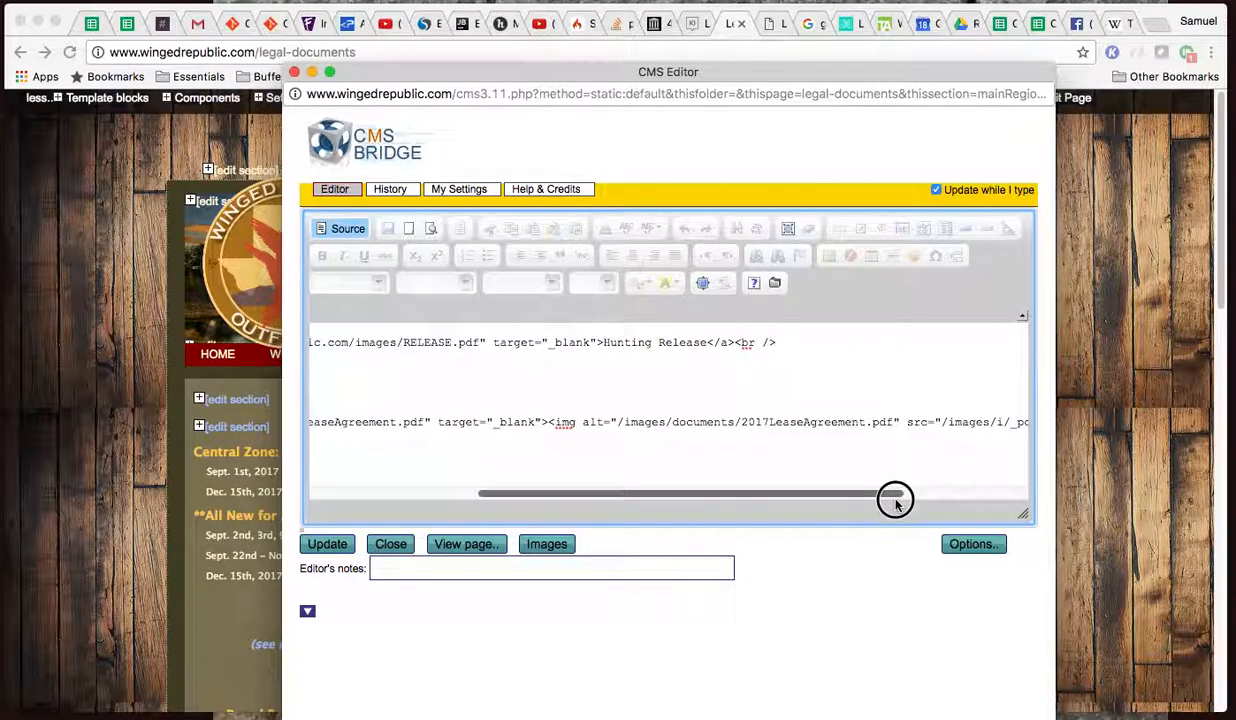
left_click_drag(873, 490, 1047, 500)
left_click(893, 422)
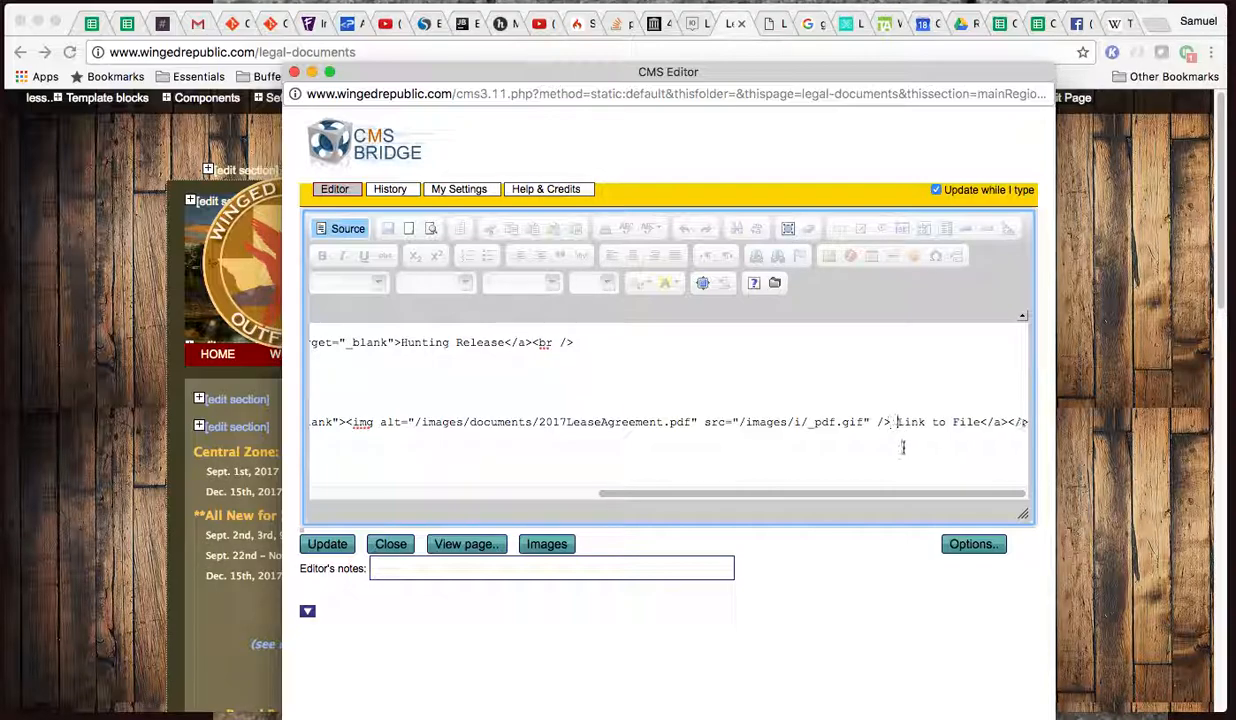
key("shift+alt+Right")
key("shift+alt+Right")
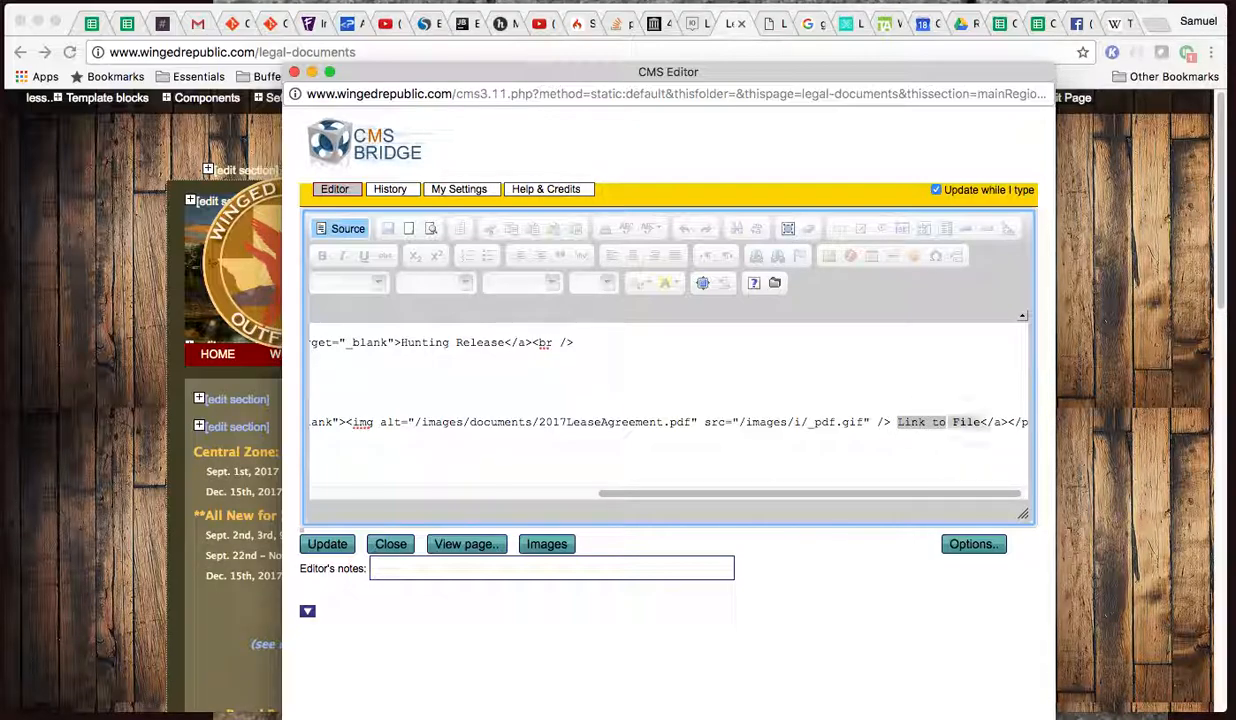
type("2017")
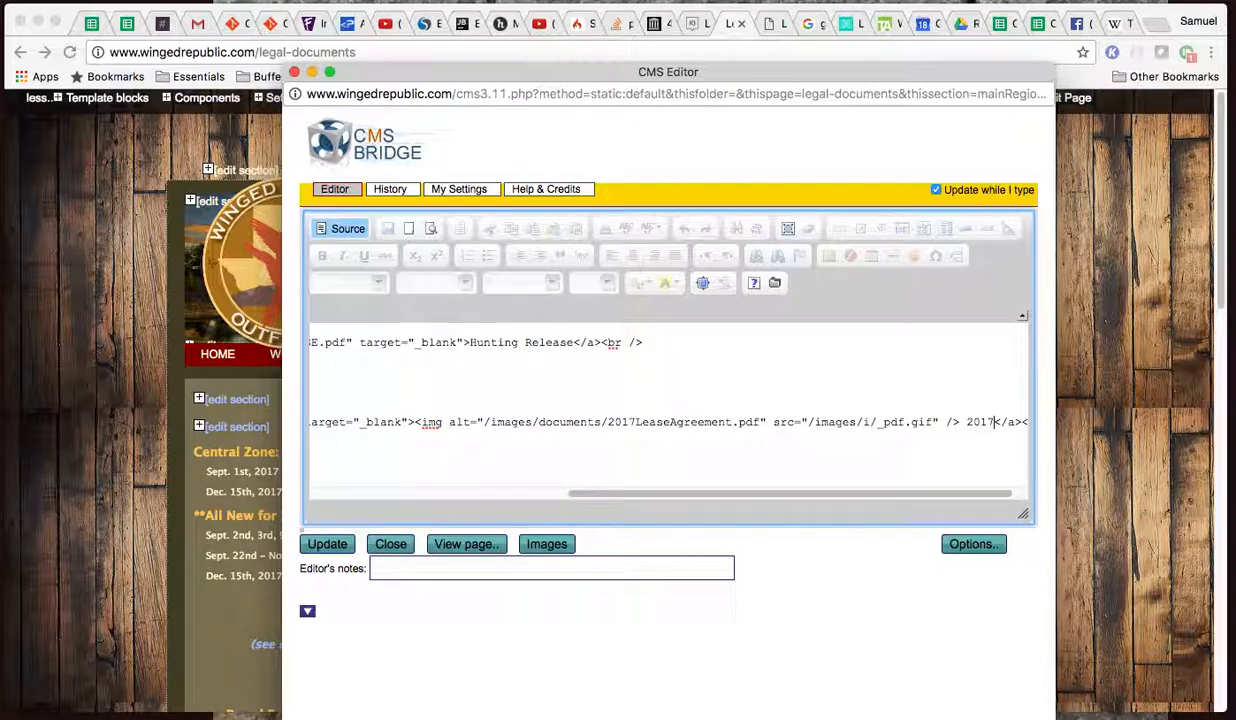
type("-2018")
type(" Hun")
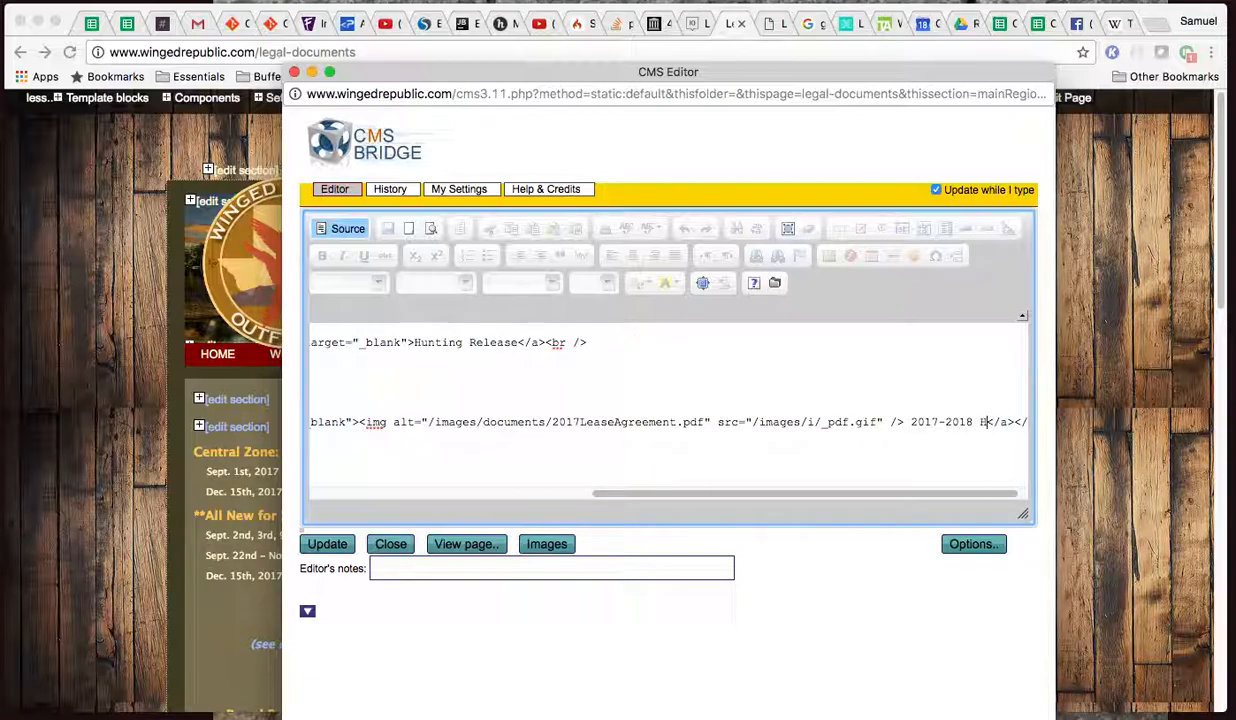
type("ting Lease ")
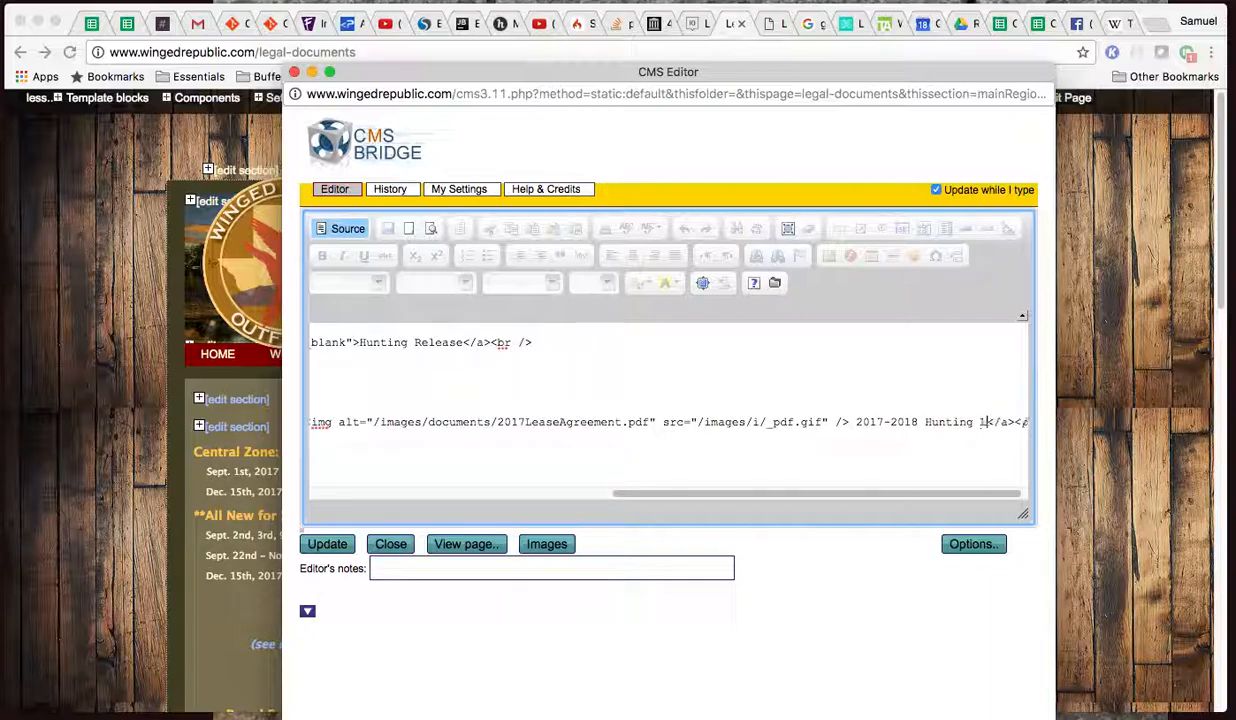
type("Agreement")
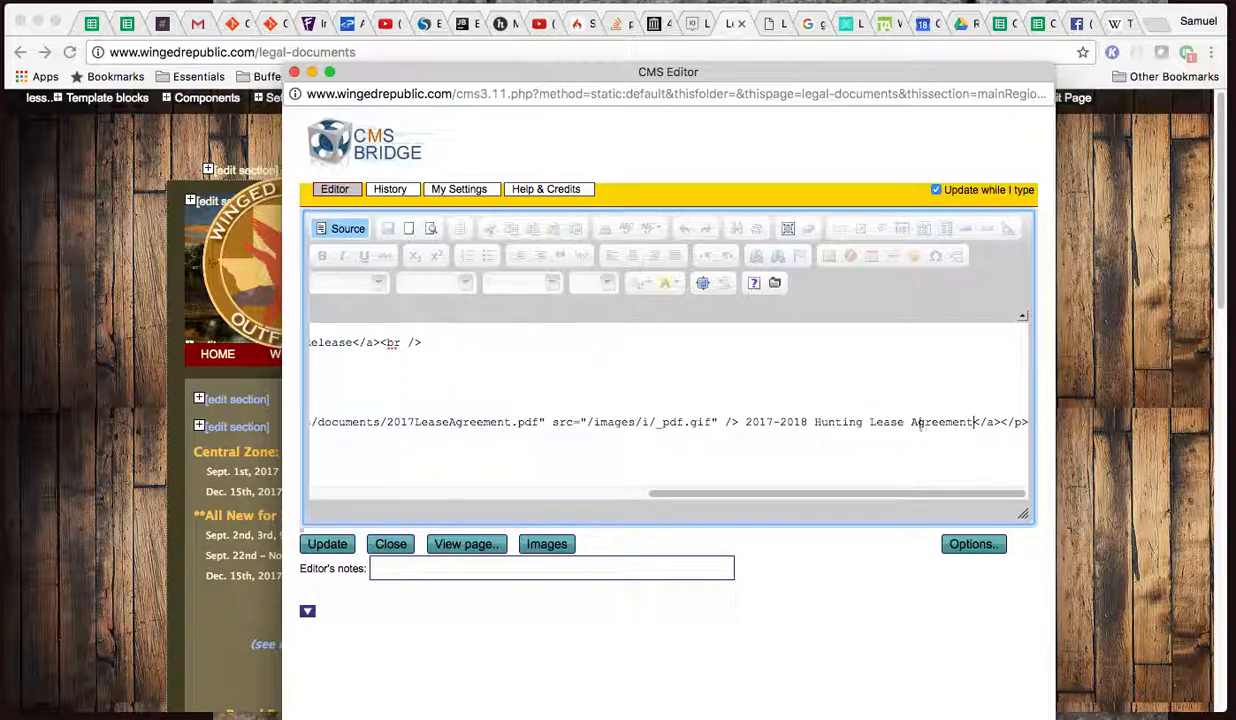
Highlight the lease link's /images/documents/2017LeaseAgreement.pdf path in the source, update the section and close the editor
left_click_drag(795, 493, 448, 493)
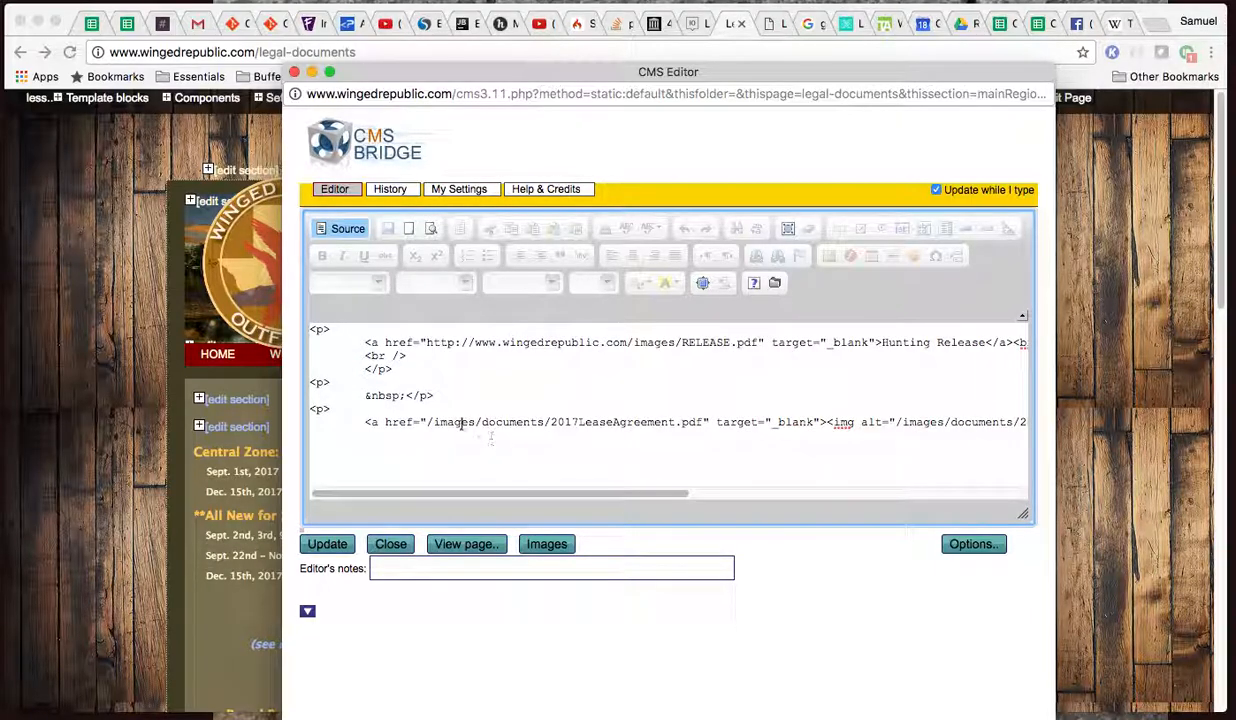
left_click_drag(423, 422, 704, 424)
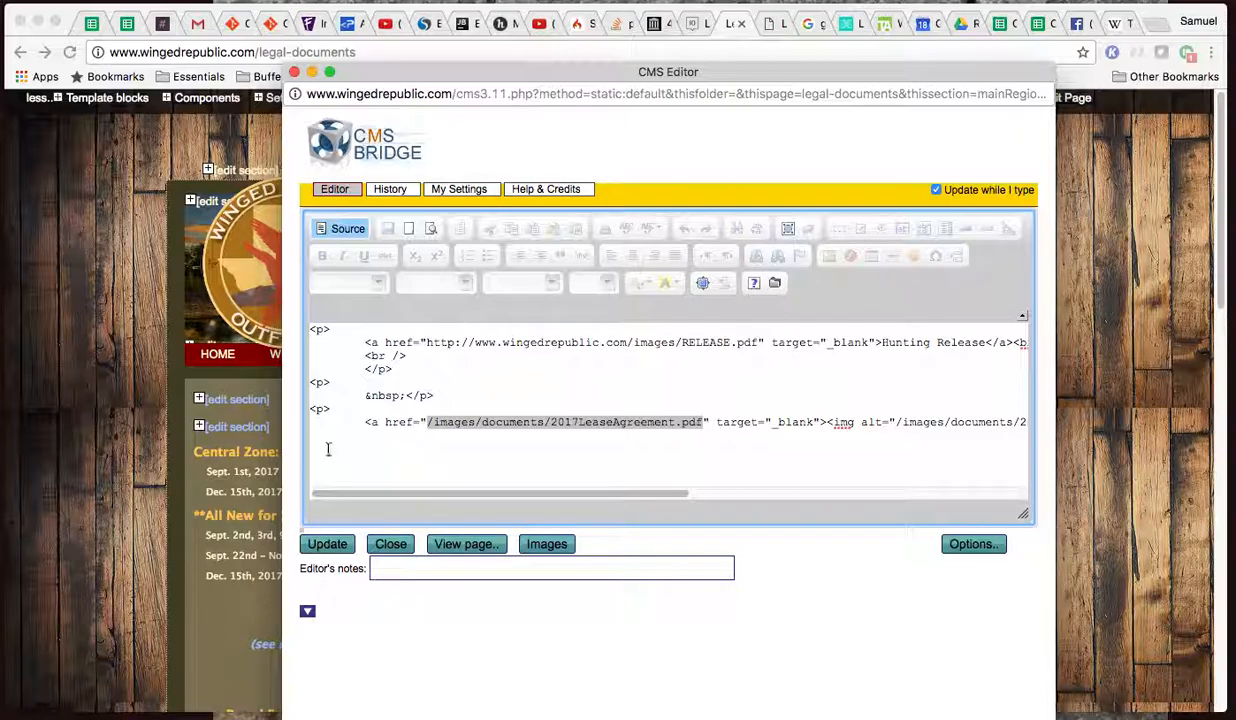
left_click(327, 544)
left_click(375, 547)
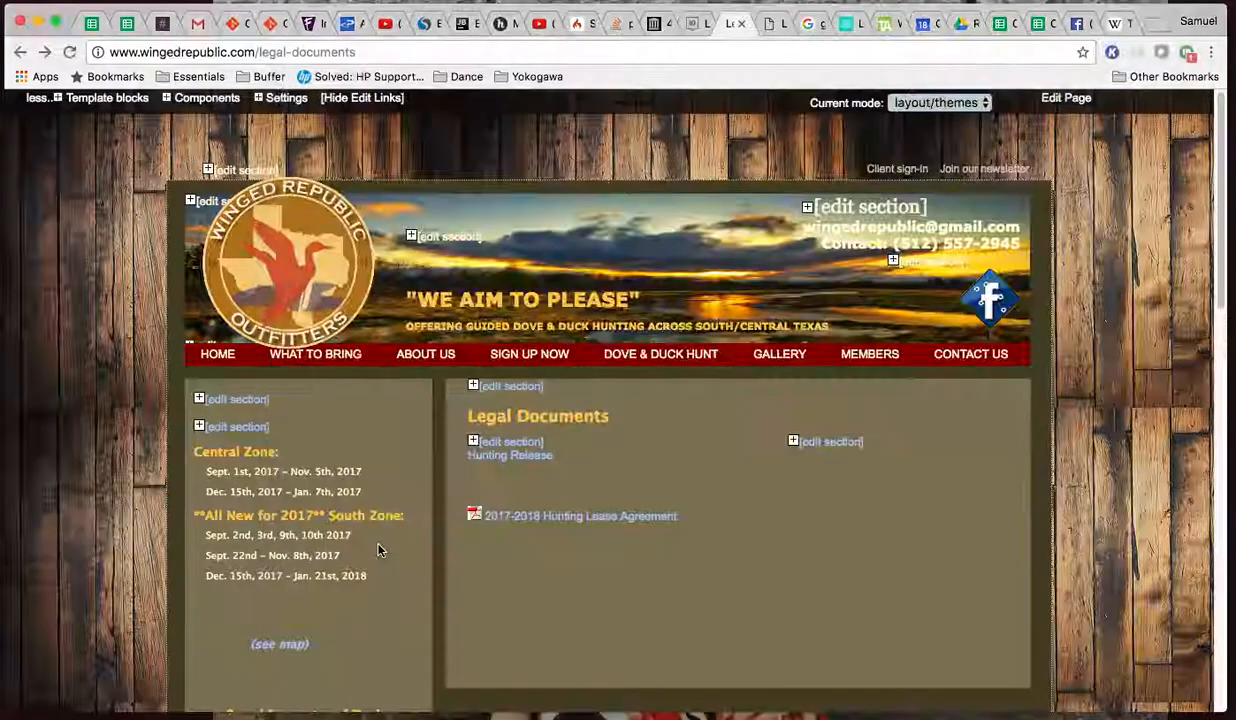
Hide the edit links and check the 2017-2018 Hunting Lease Agreement and Hunting Release PDFs through their page links
left_click(353, 99)
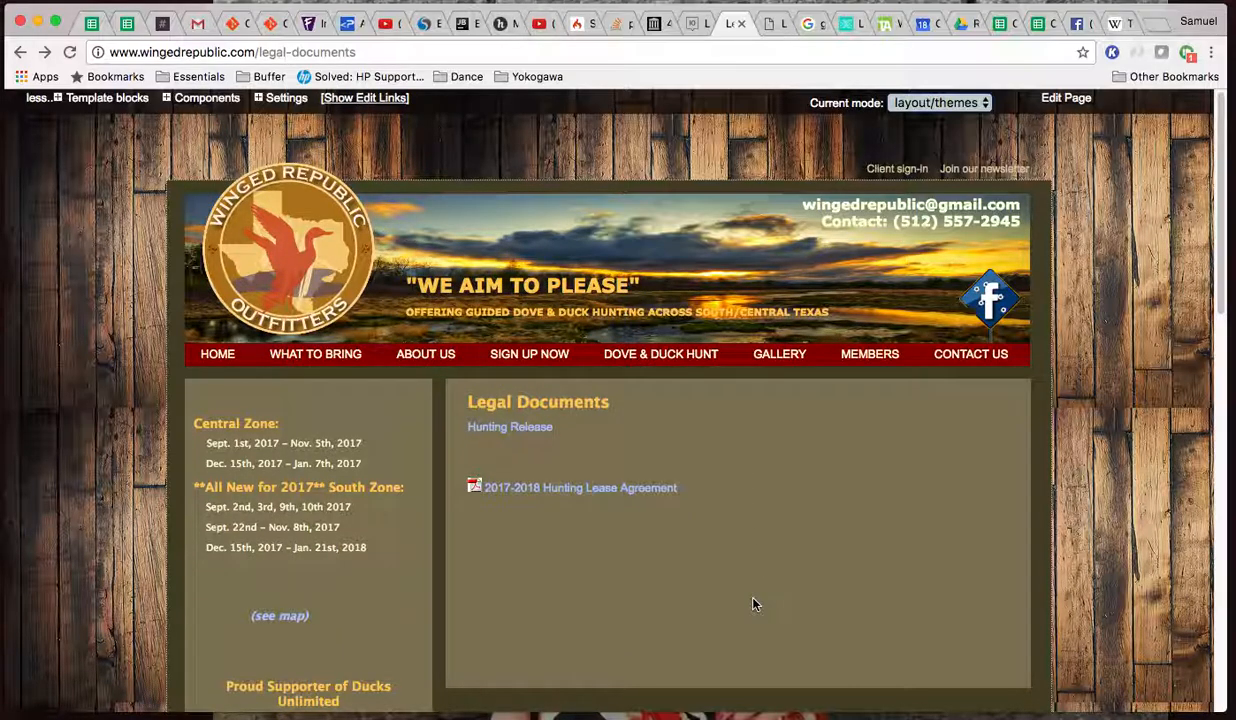
left_click(558, 489)
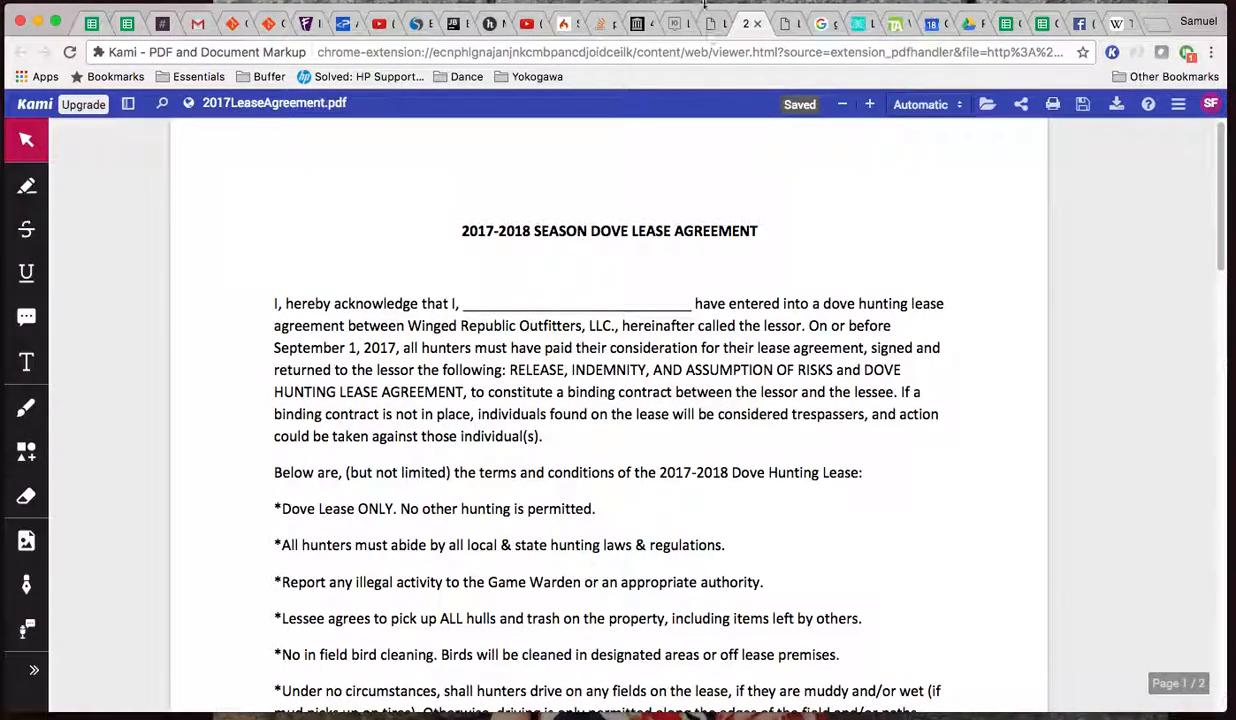
left_click(710, 23)
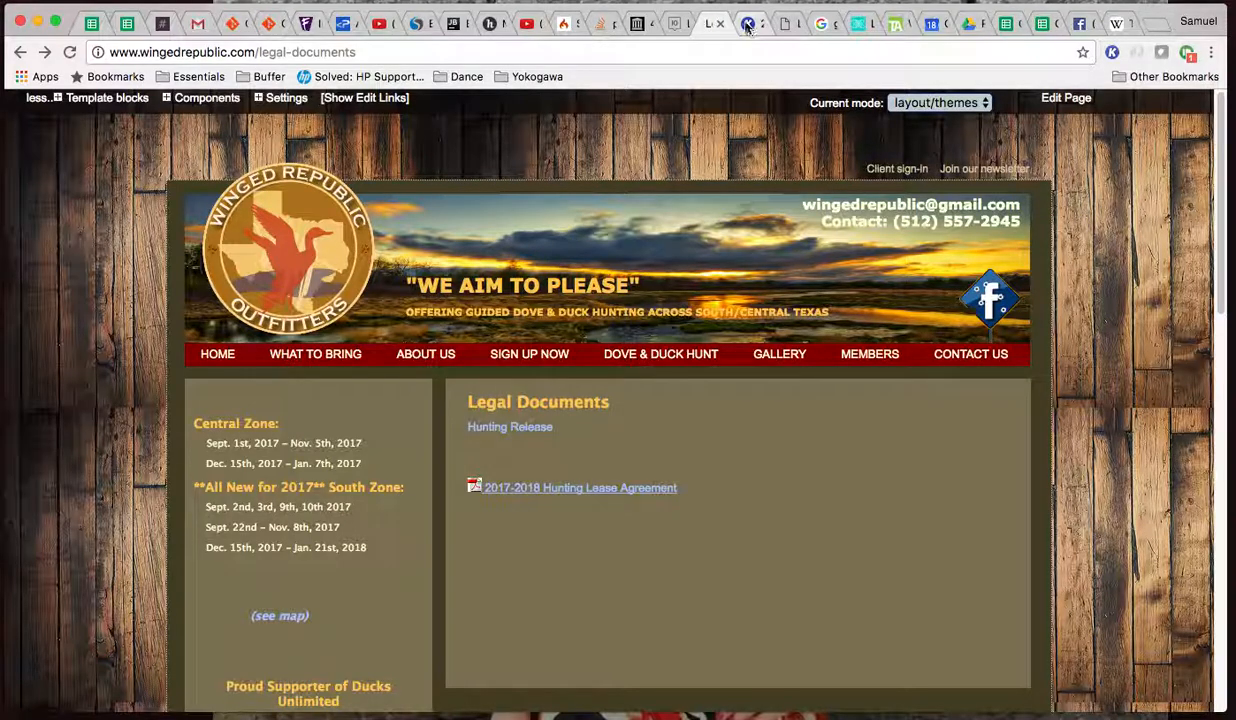
left_click(758, 23)
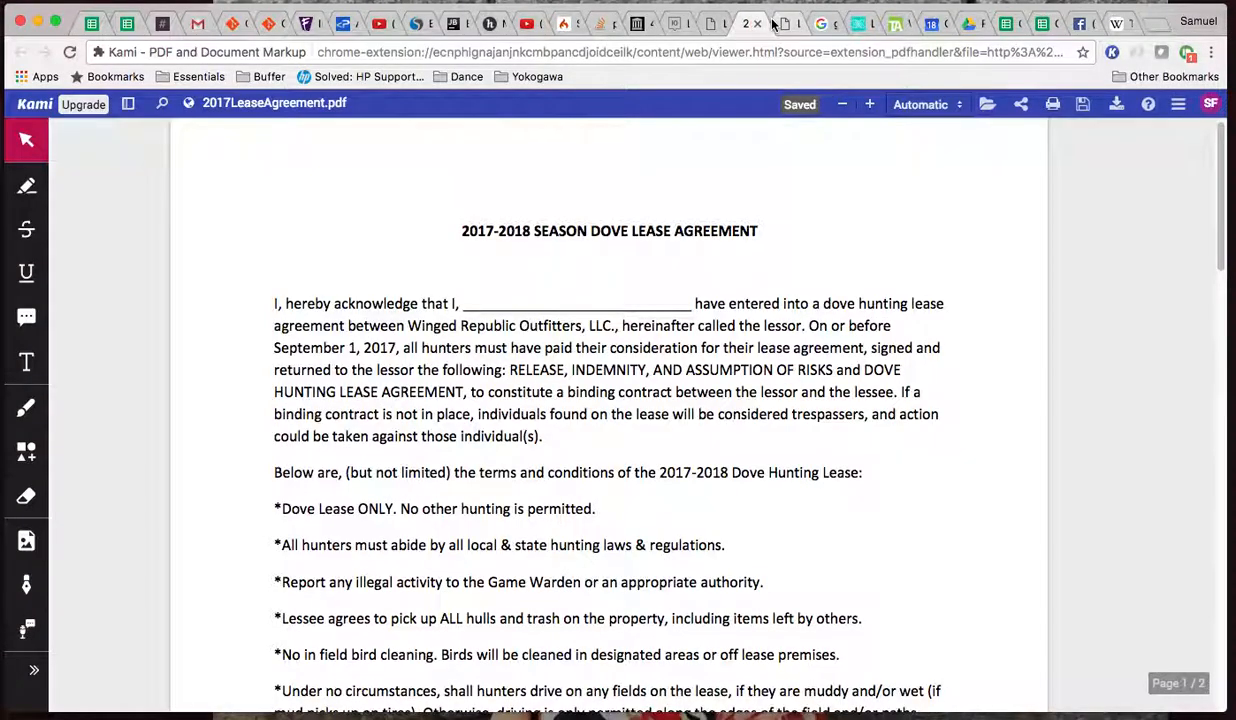
scroll(480, 389, "down", 10)
scroll(468, 402, "up", 10)
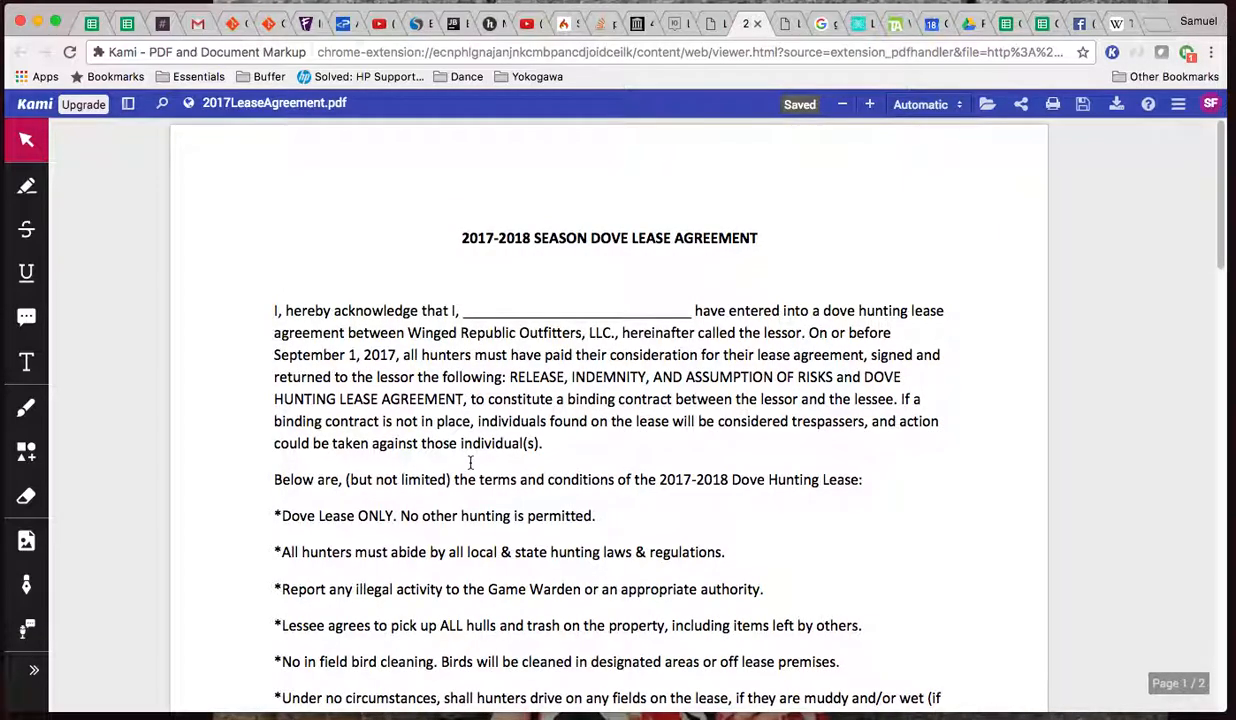
scroll(471, 462, "down", 1)
triple_click(507, 308)
left_click(463, 414)
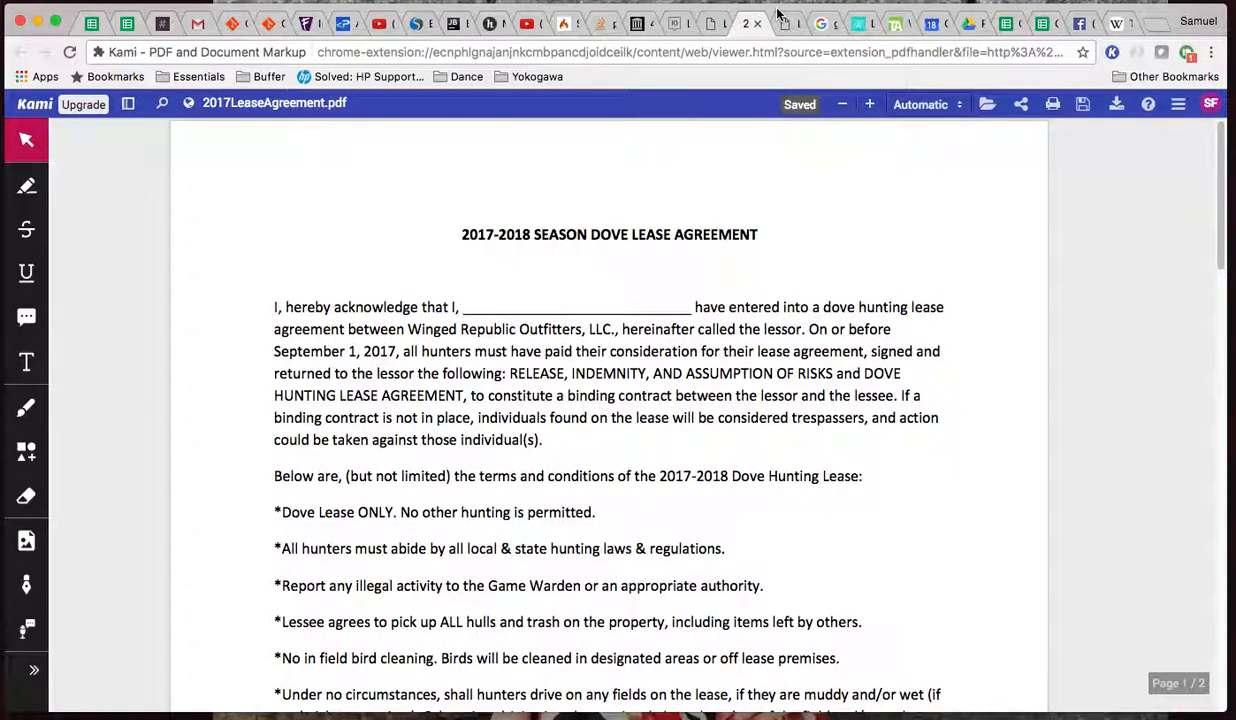
left_click(712, 24)
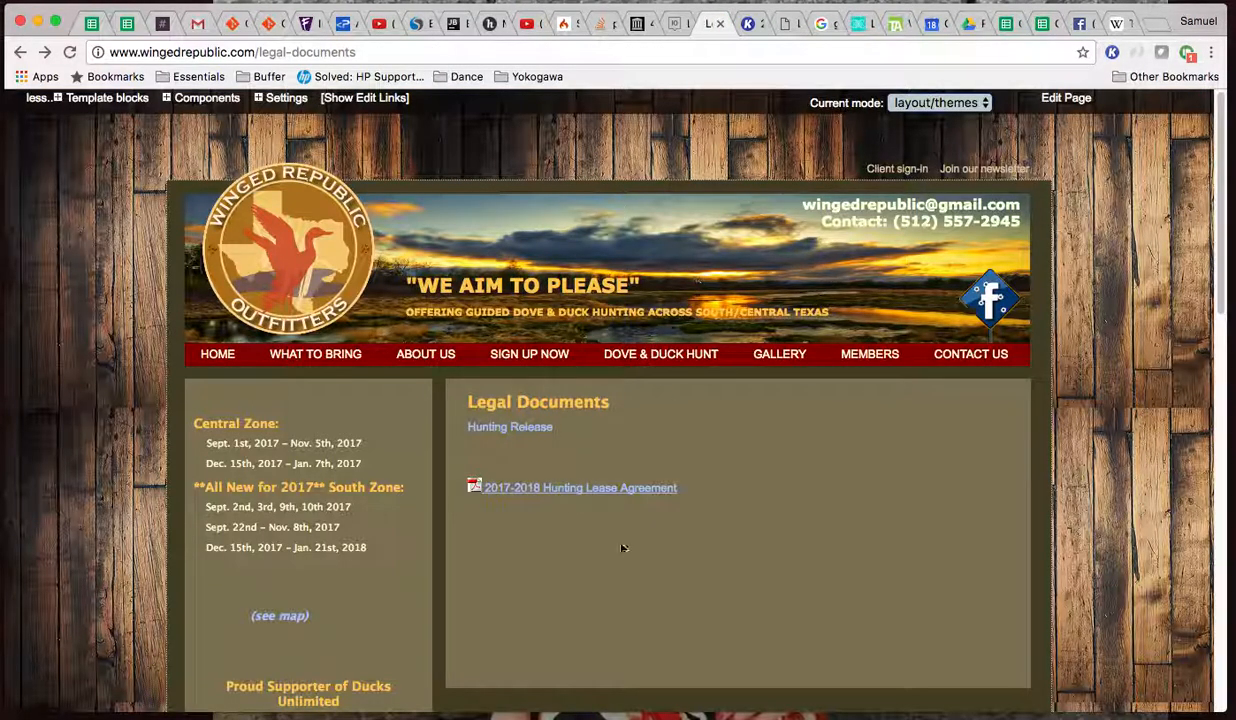
left_click(508, 433)
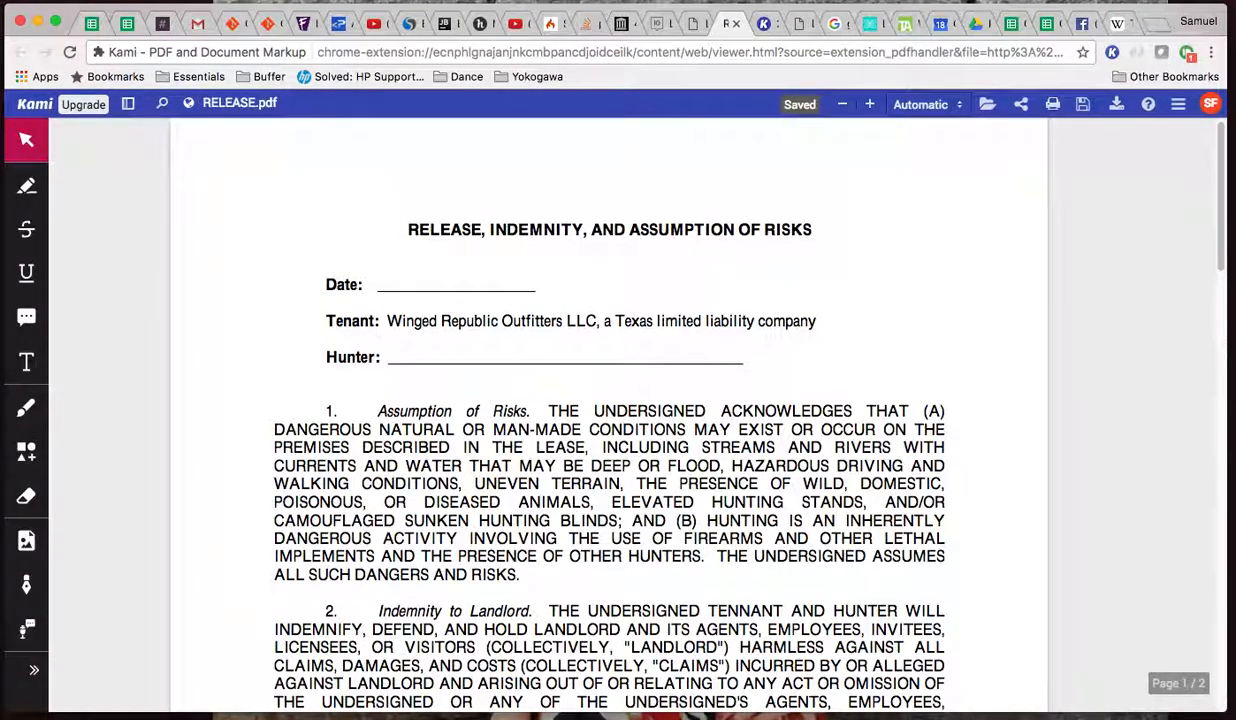
left_click(737, 25)
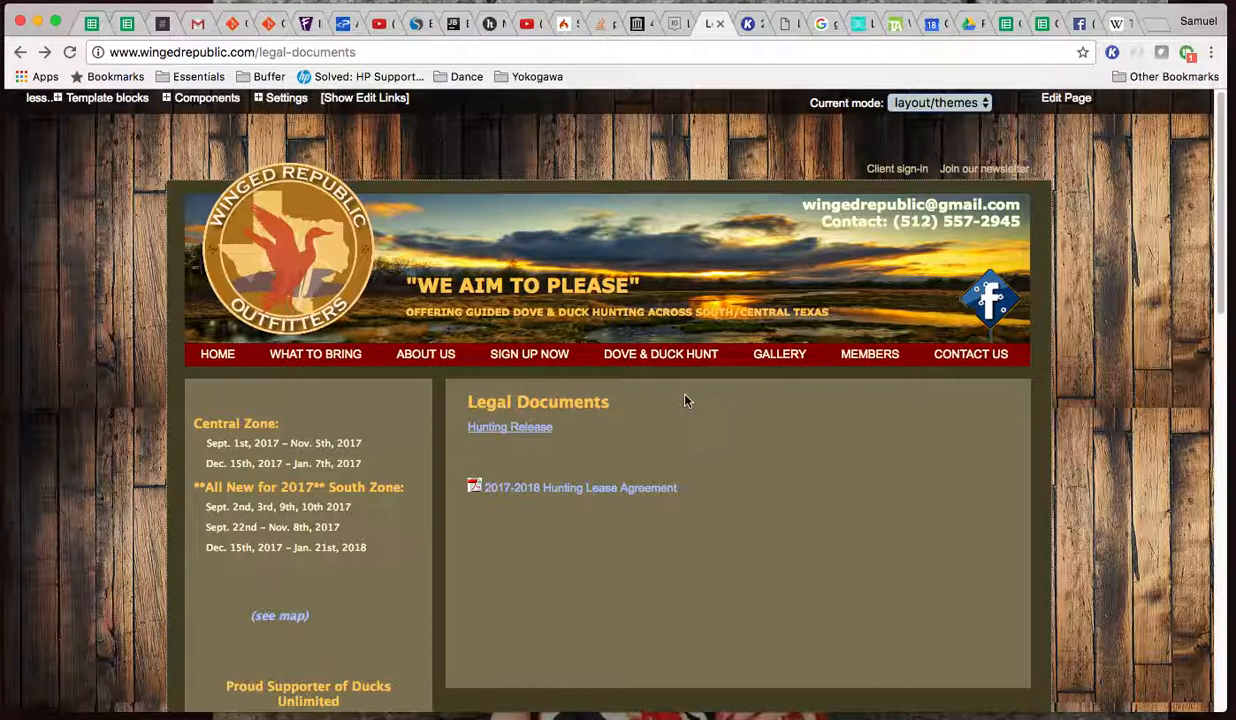
Show the edit links again, reopen the document links section for editing and add an empty line above Hunting Release
left_click(364, 97)
left_click(502, 443)
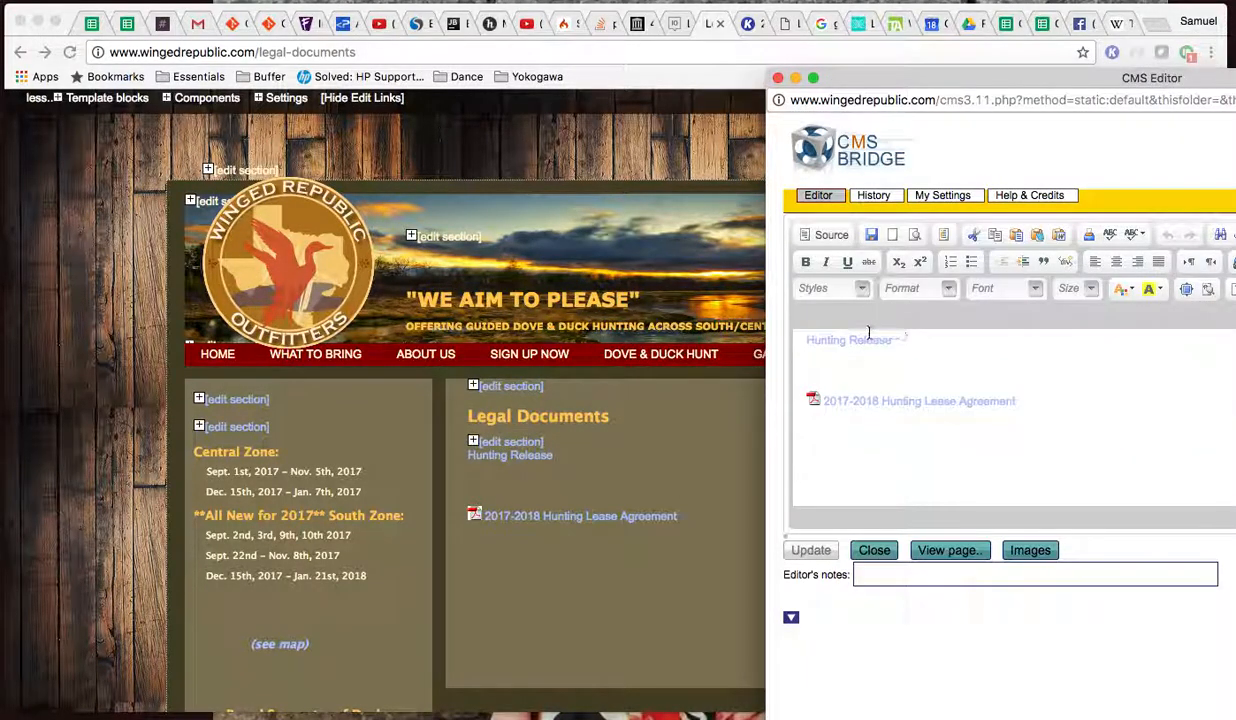
left_click(801, 340)
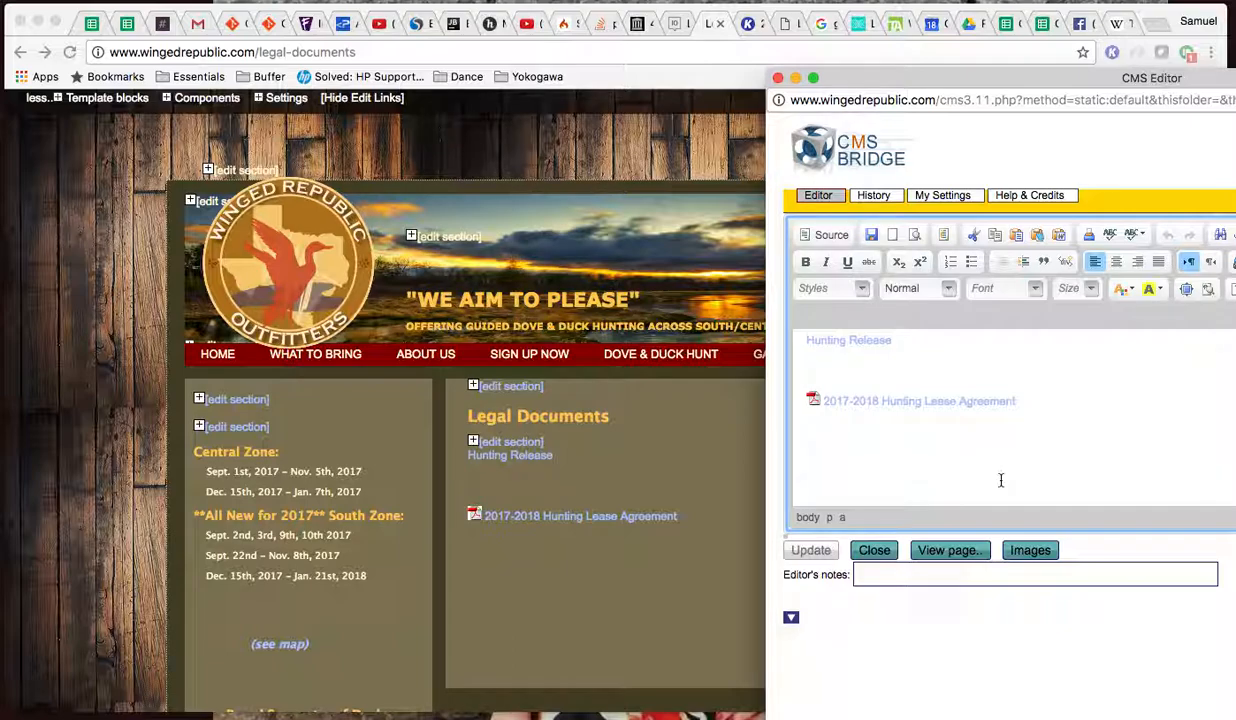
key("Return")
left_click(807, 362)
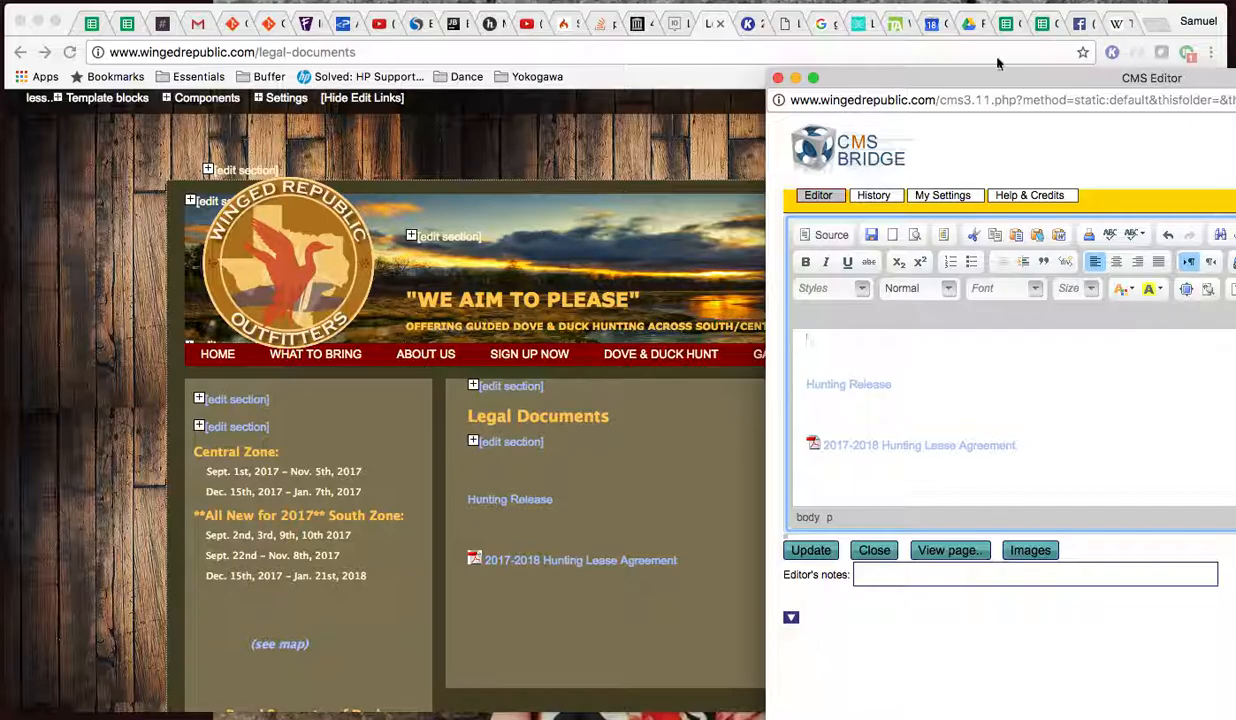
left_click_drag(980, 77, 540, 64)
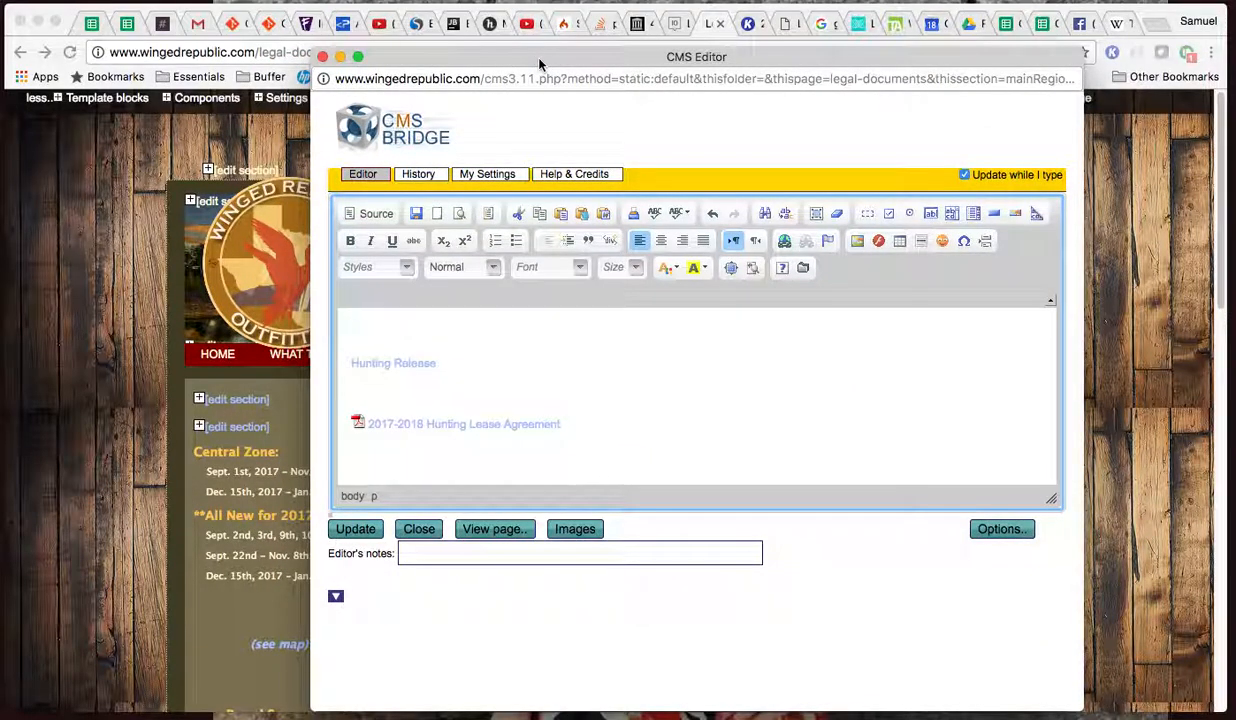
Write "All hunters must read, print and sign both documents" on the empty line above Hunting Release
type("All hunters mus ")
type(" read and si")
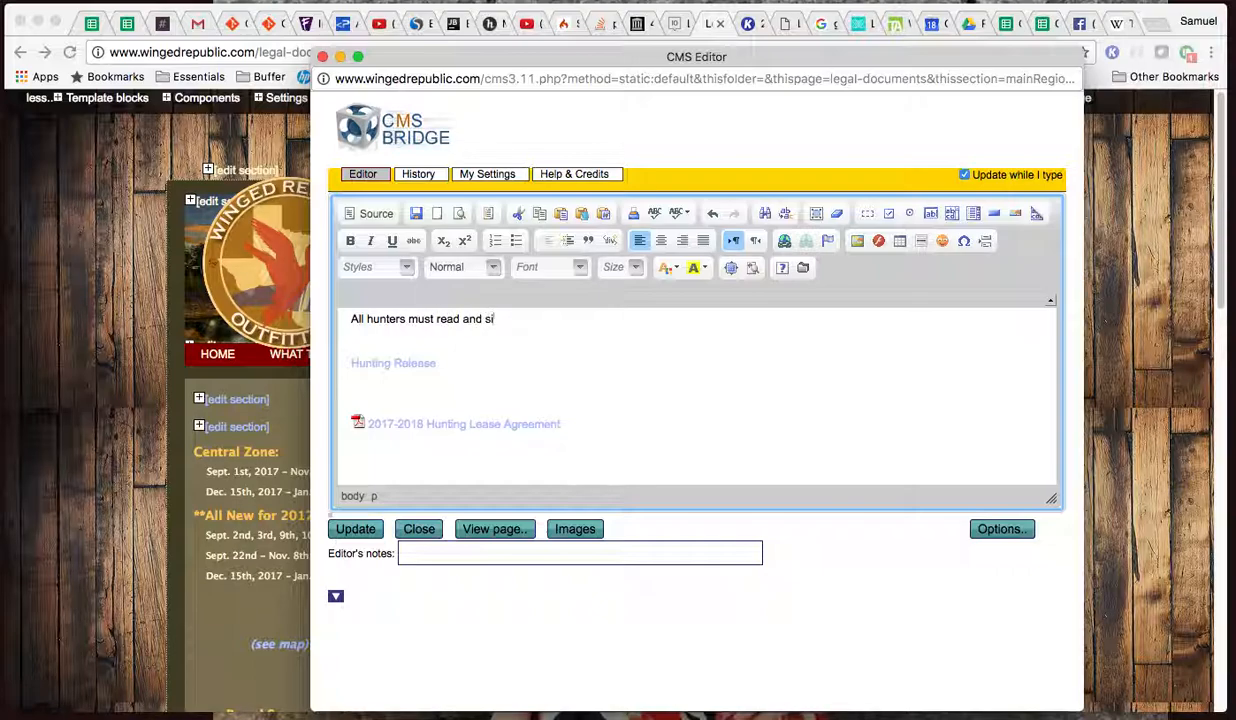
key("BackSpace")
key("BackSpace")
key("BackSpace")
key("BackSpace")
key("BackSpace")
key("BackSpace")
key("BackSpace")
type(", print and sign both documents")
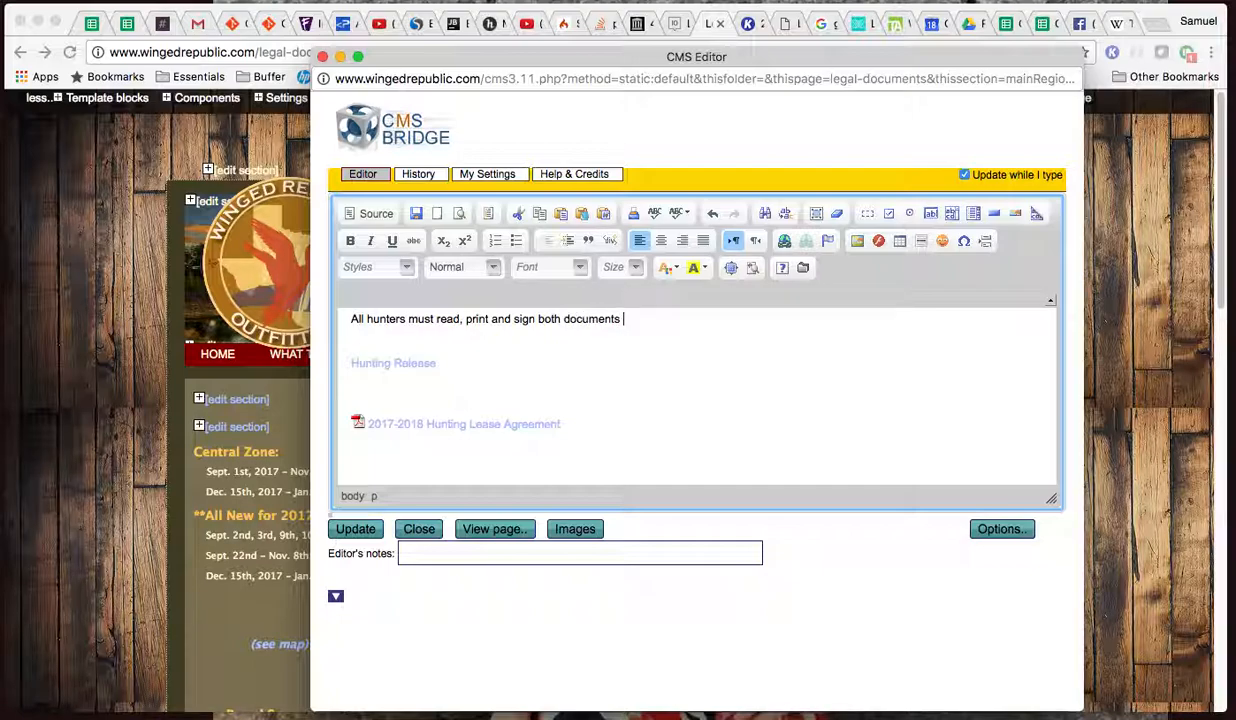
Extend the instruction with "and email them back to Winged Republic before they can begin hunting." and start the next sentence with "Once this is finis"
type(" and email them ba")
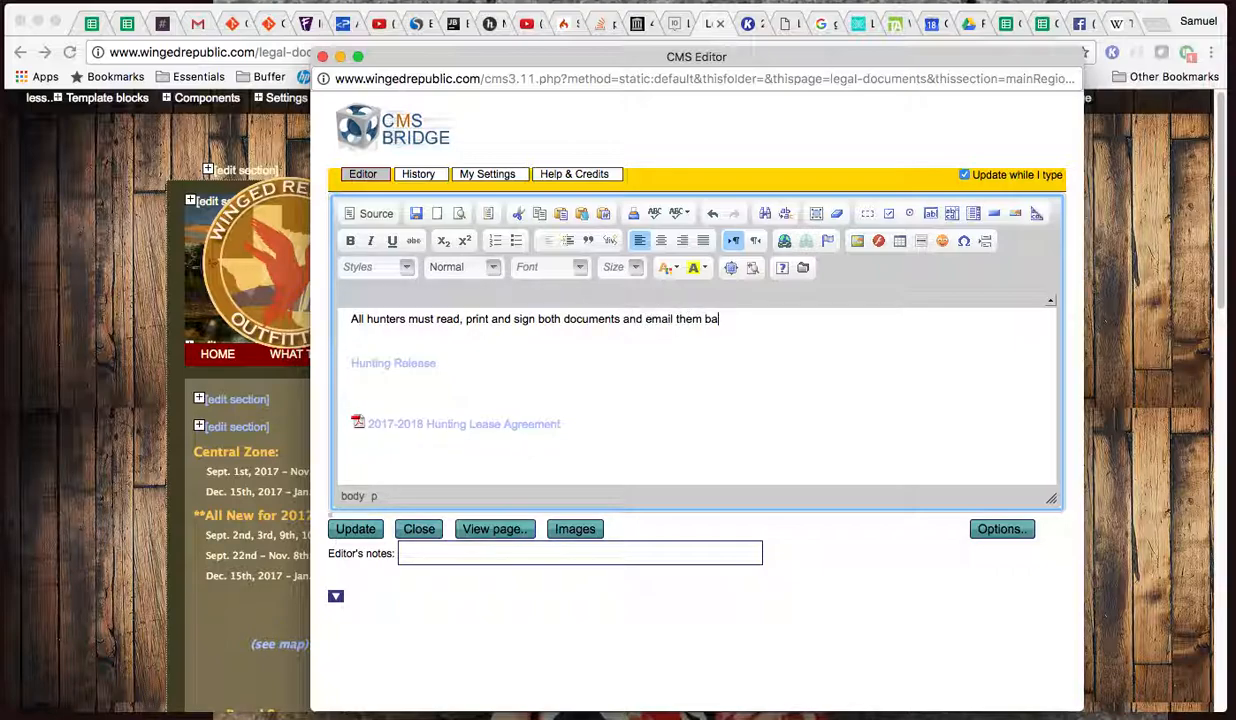
type("ck to Winged Republic b")
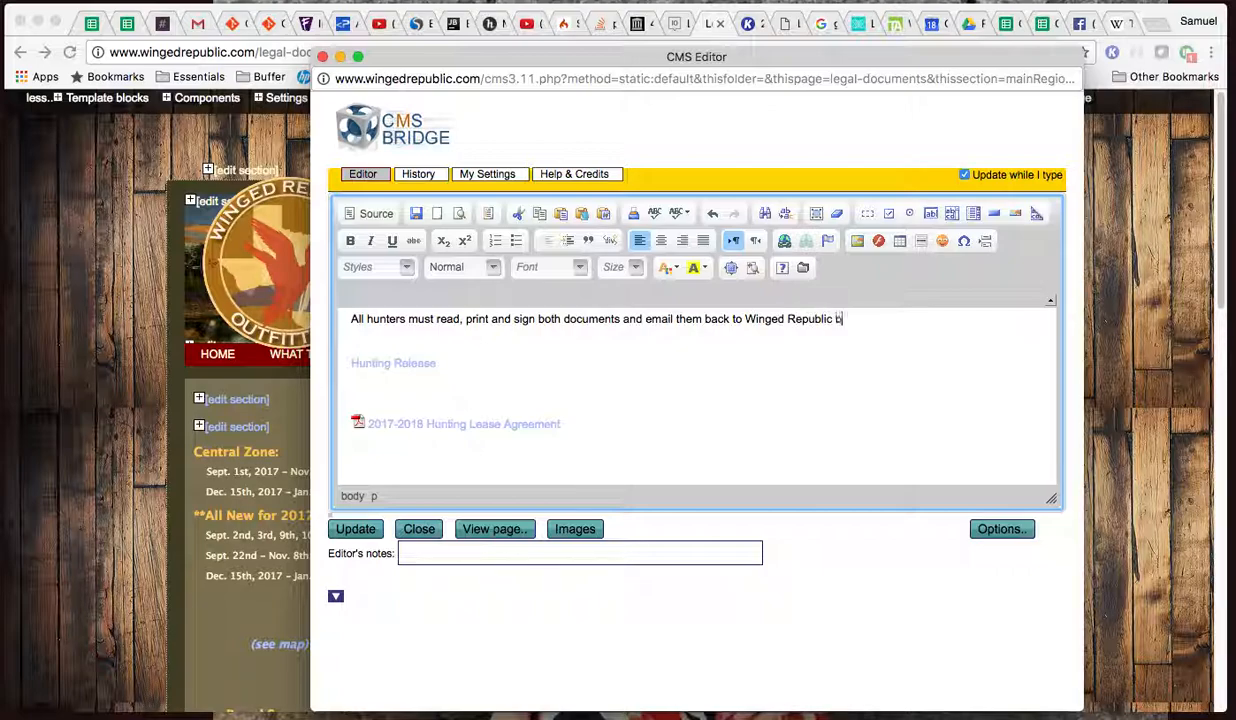
type("efore the season ")
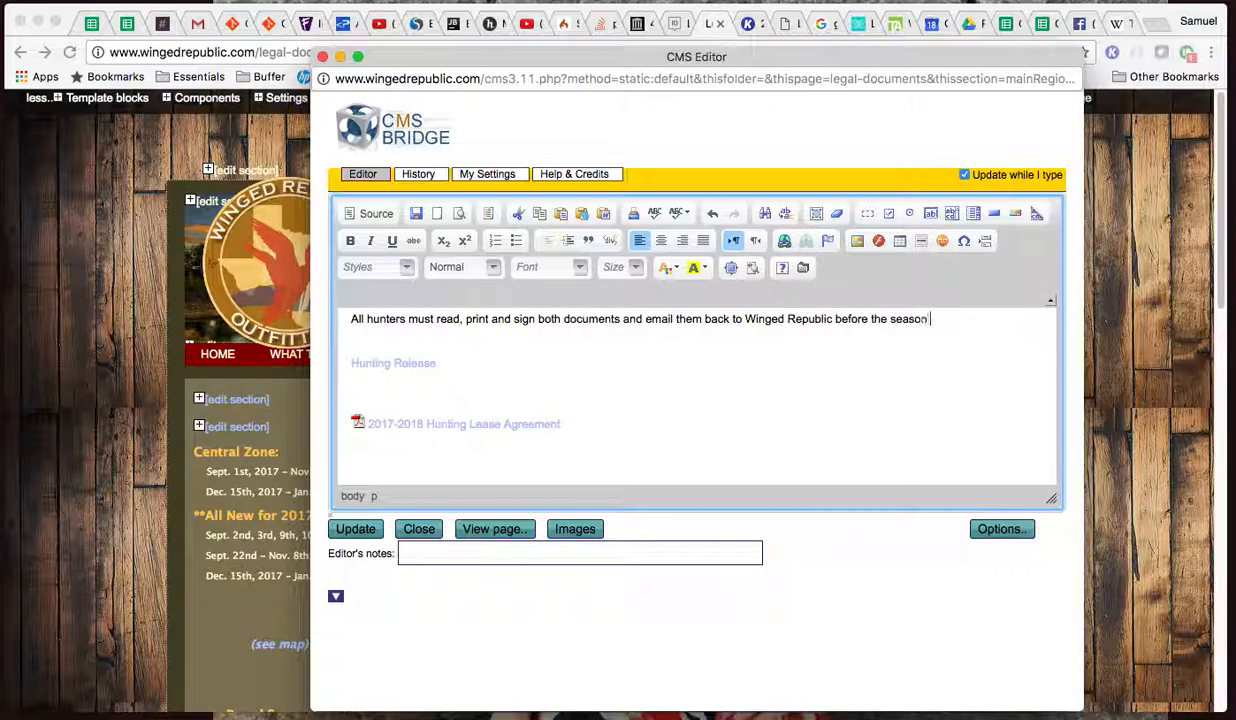
type("begin")
key("BackSpace")
key("BackSpace")
key("BackSpace")
key("BackSpace")
key("BackSpace")
key("BackSpace")
key("BackSpace")
key("BackSpace")
key("BackSpace")
key("BackSpace")
key("BackSpace")
key("BackSpace")
key("BackSpace")
key("BackSpace")
key("BackSpace")
type("hey can begin uhunting.  Once this is finis")
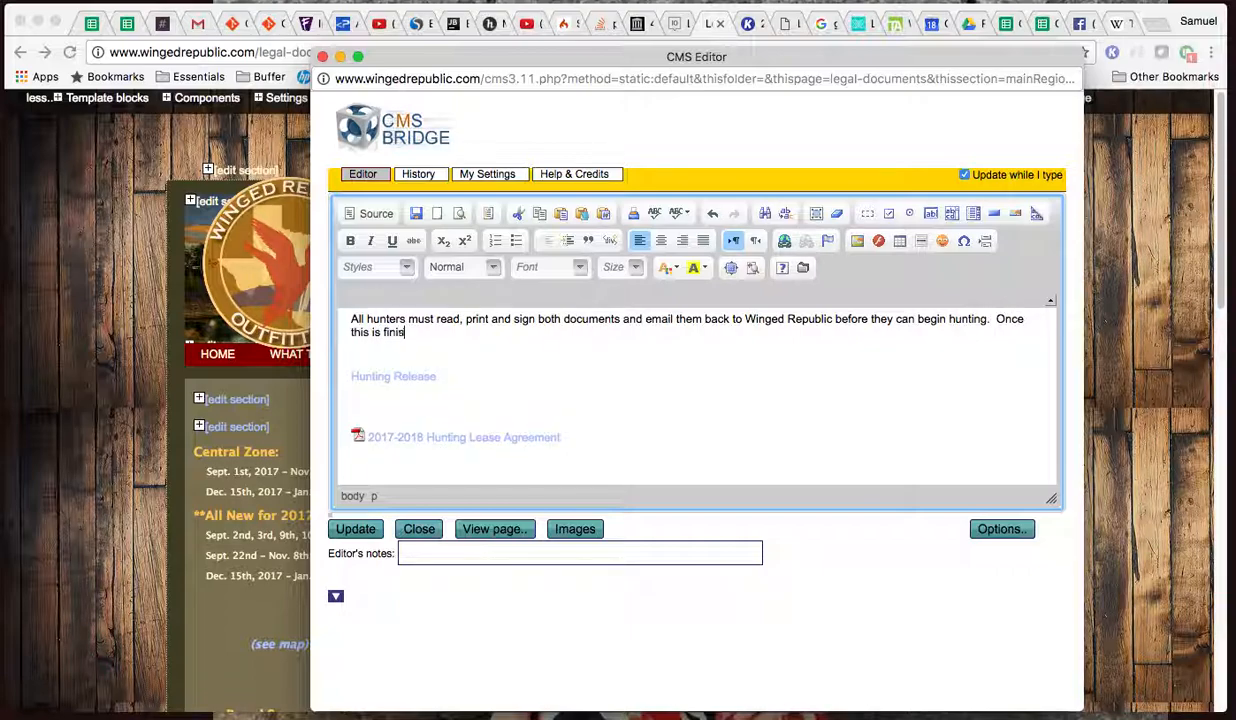
Complete the second sentence so it reads "Once this is finished go back to the Sign Up Now page to complete payment."
type("hed go back ")
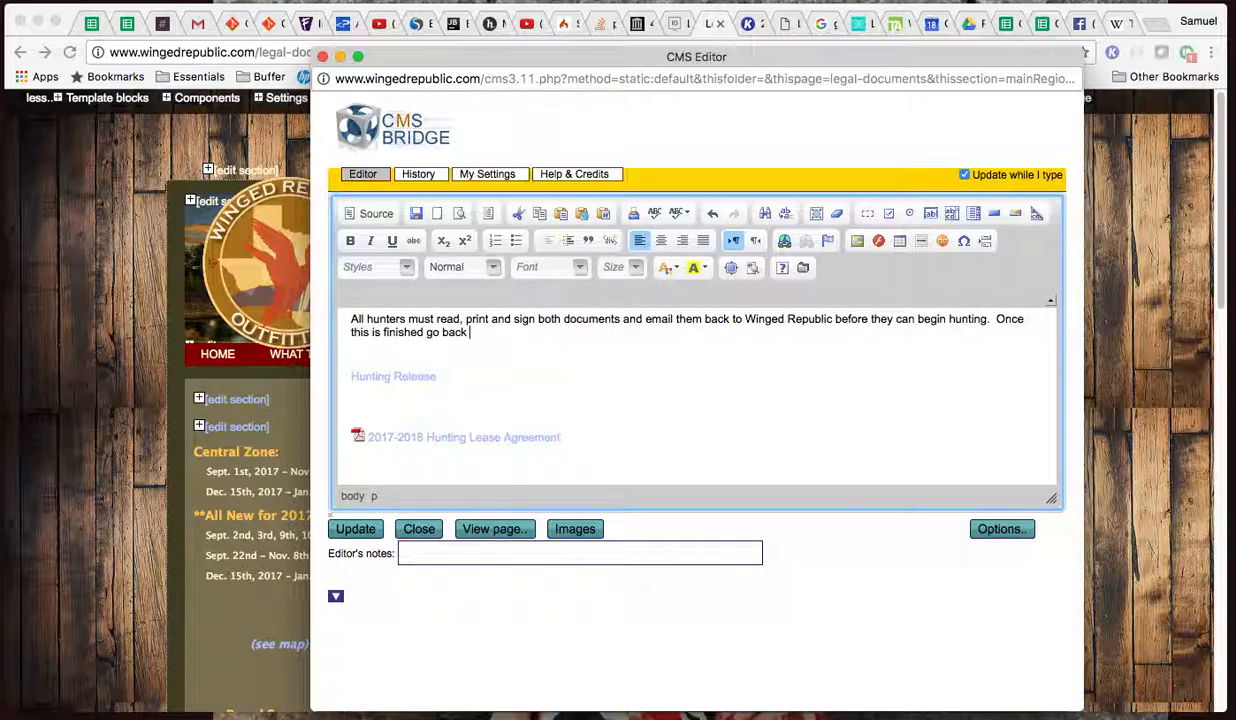
type("to the")
left_click_drag(480, 54, 461, 122)
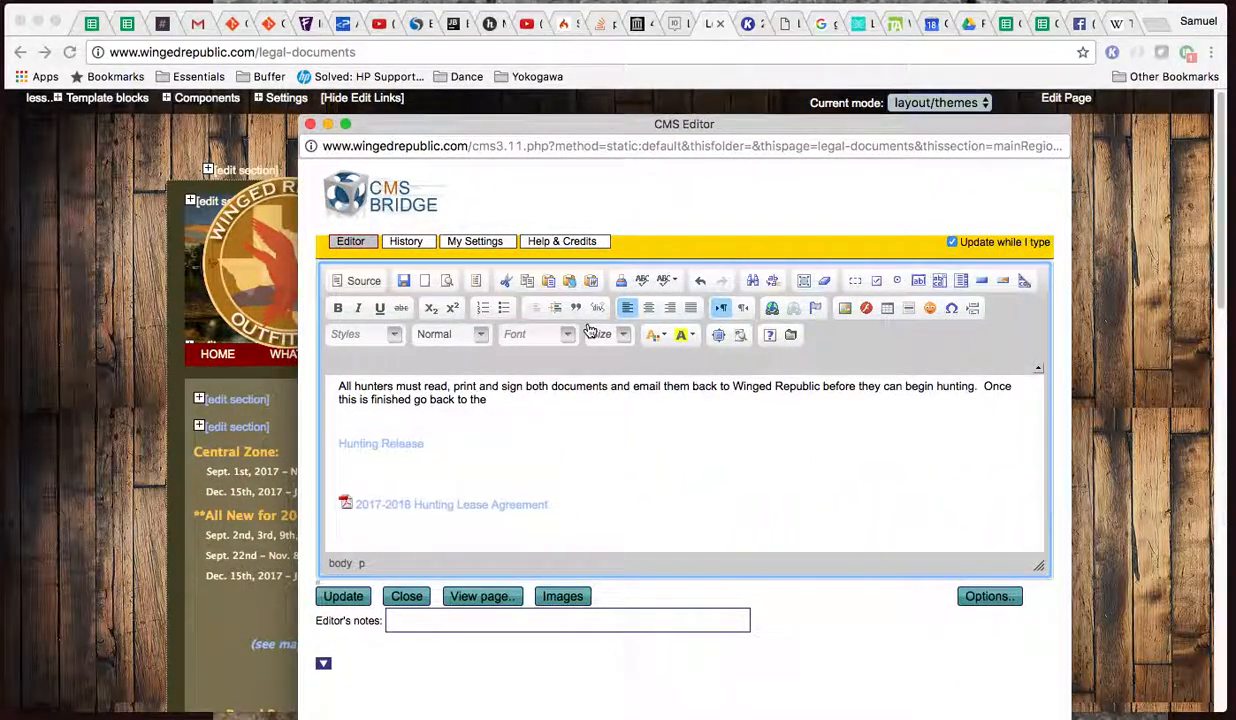
type("Sign Up Nod")
type(" page to complete payment.")
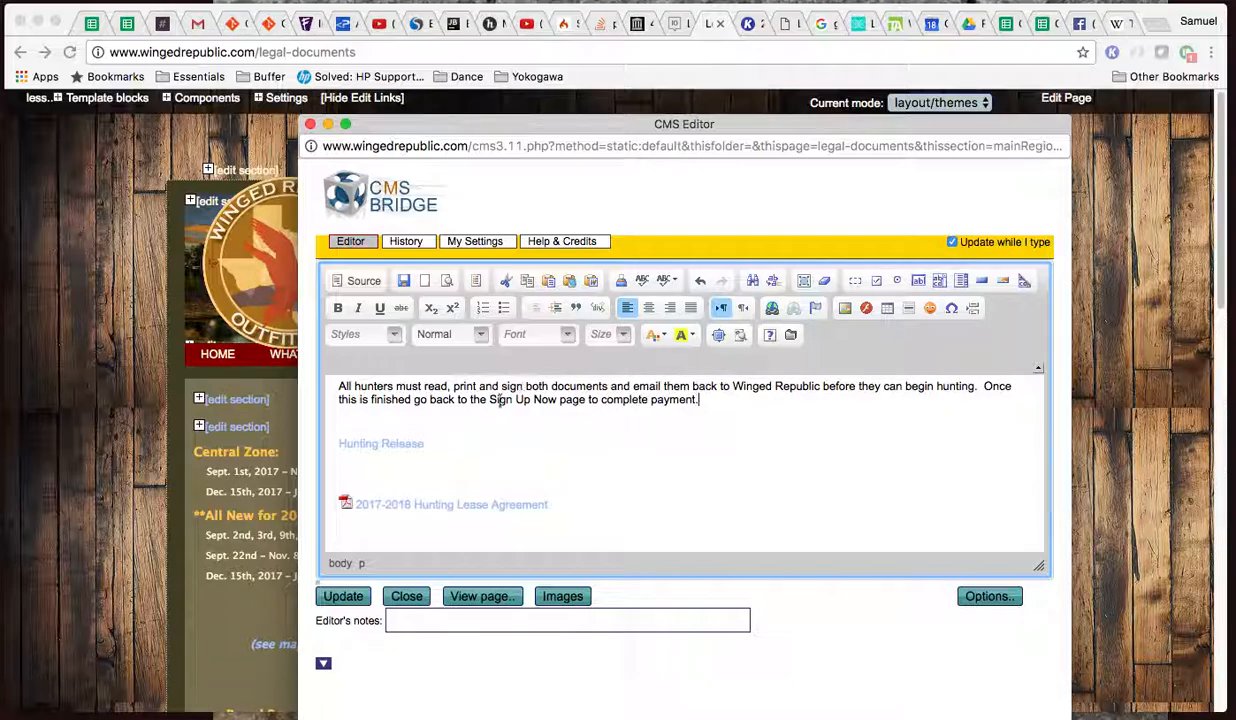
Link the words "Sign Up Now" in the instructions to the URL /sign-up-now
left_click_drag(490, 399, 540, 397)
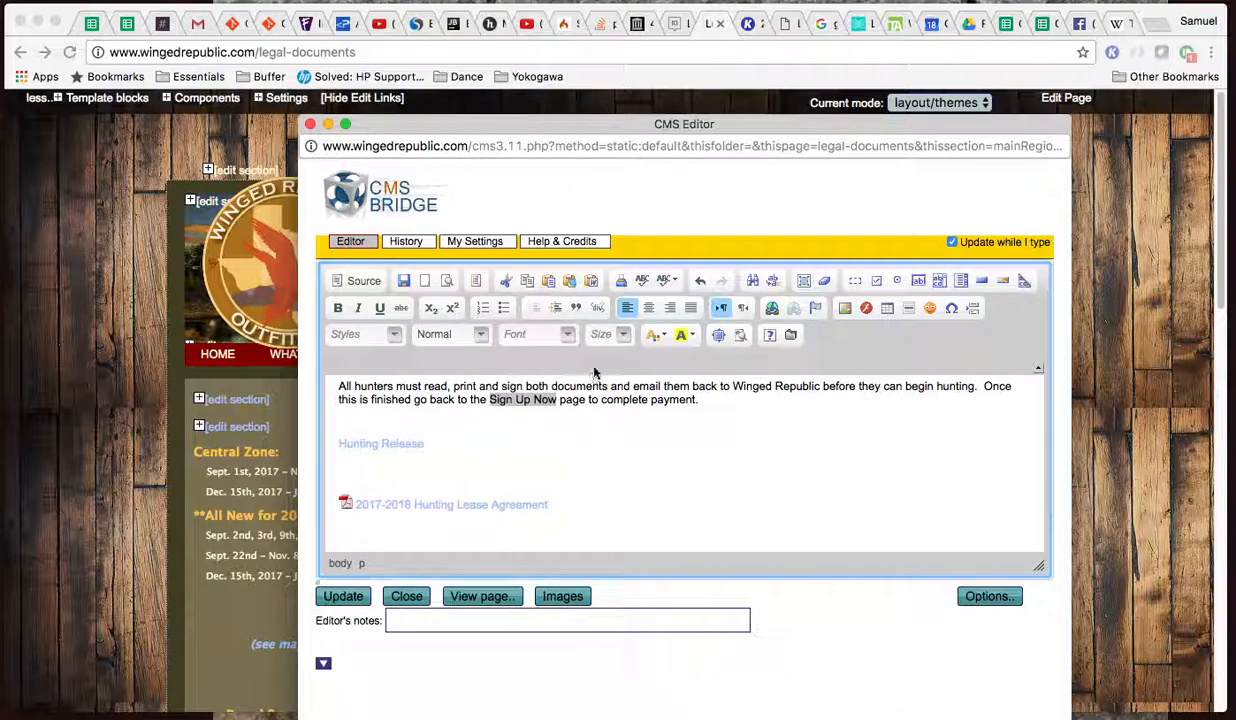
left_click(772, 309)
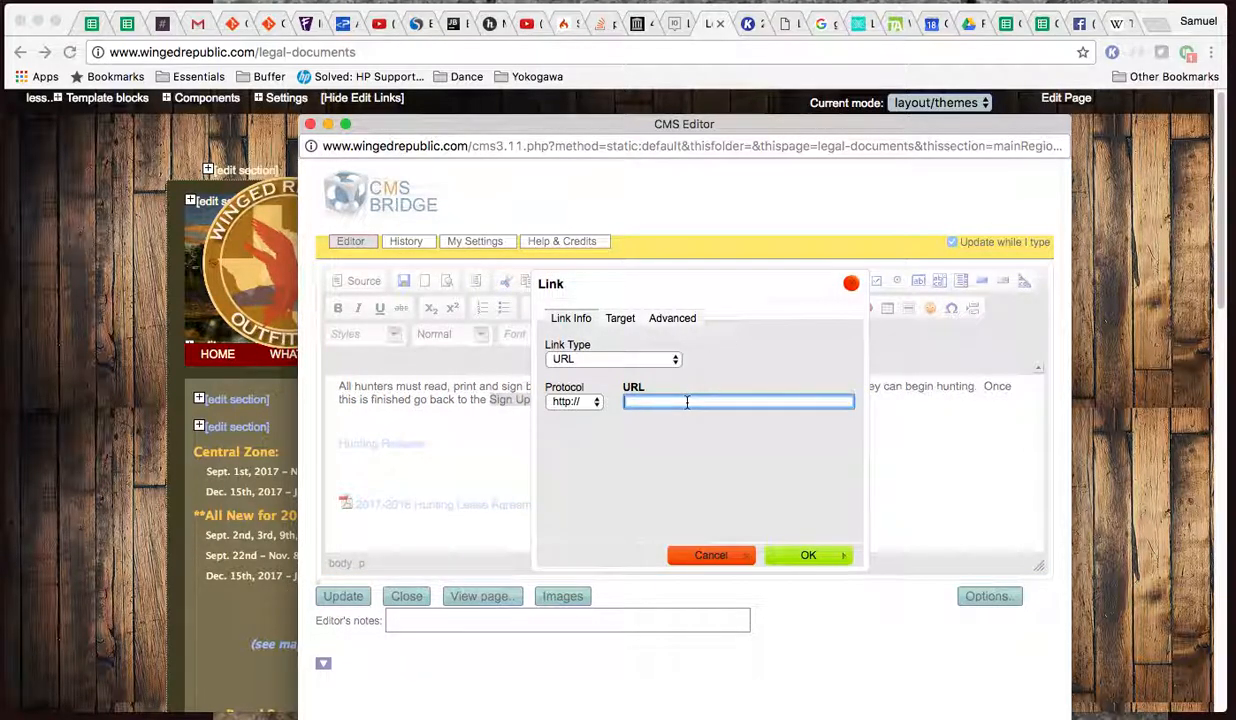
type("/sign-up-now")
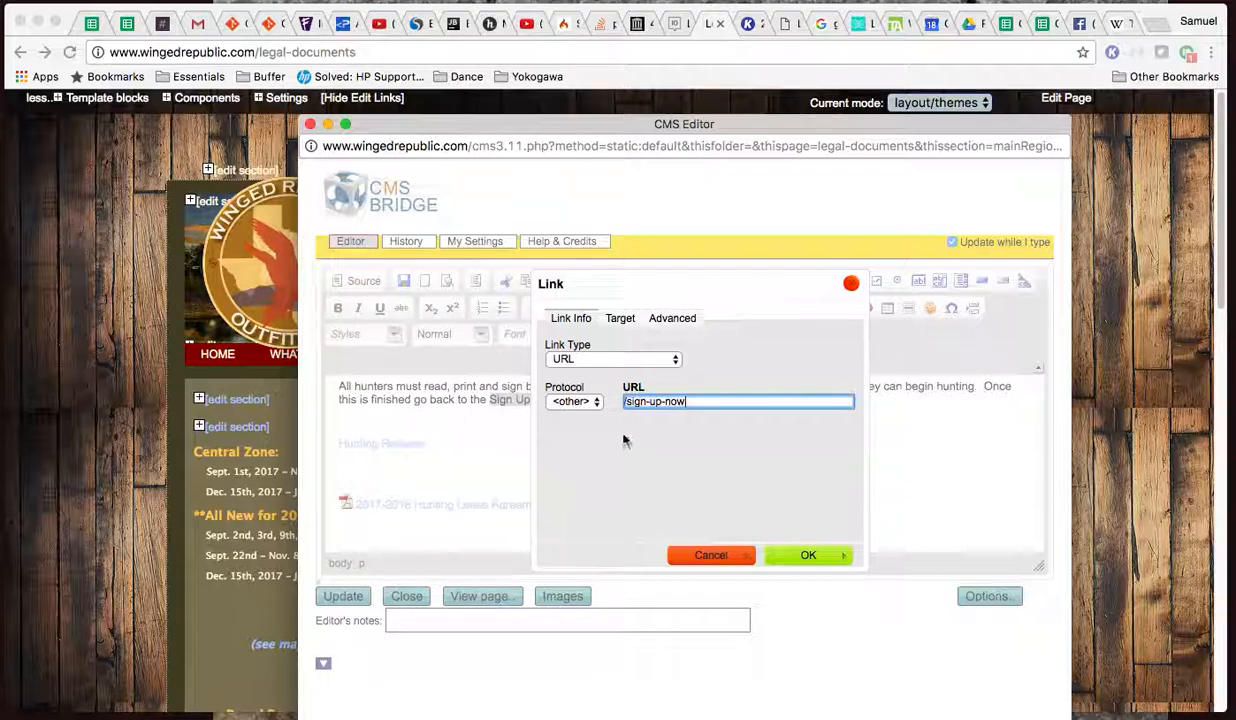
left_click(792, 555)
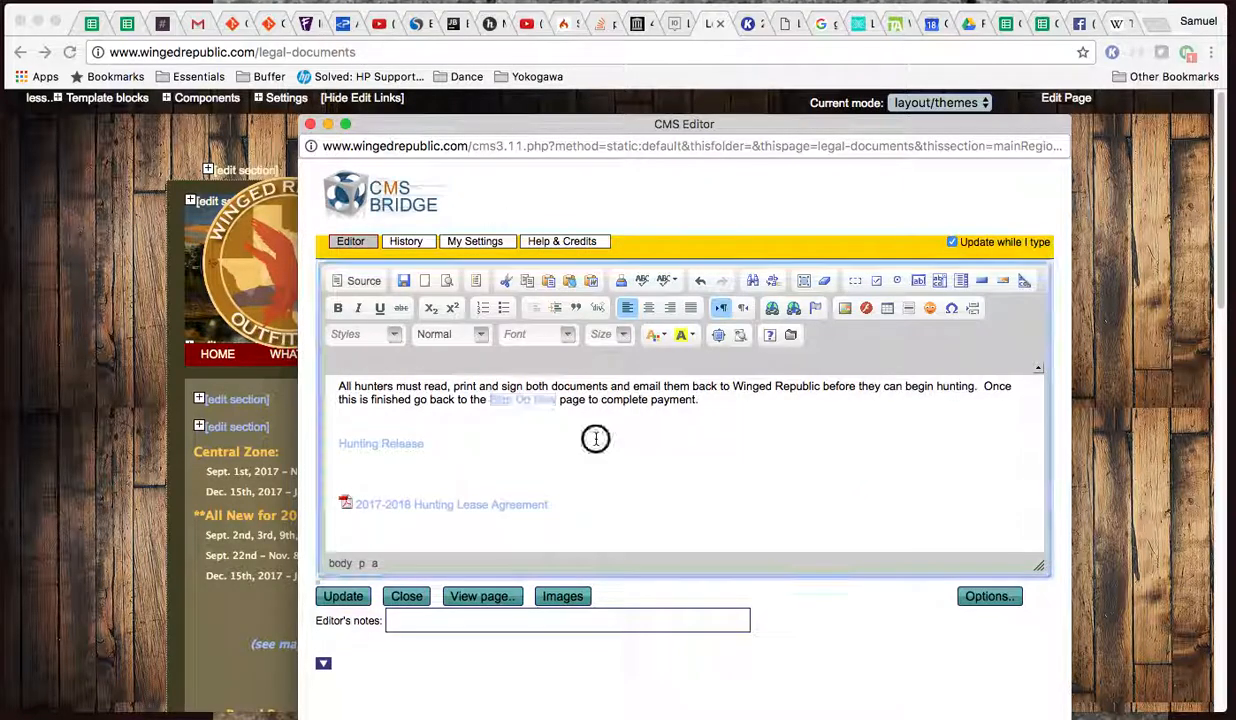
In the source, copy the PDF icon's img tag from the lease agreement link in front of the Hunting Release link text, and return to the formatted view
left_click(348, 420)
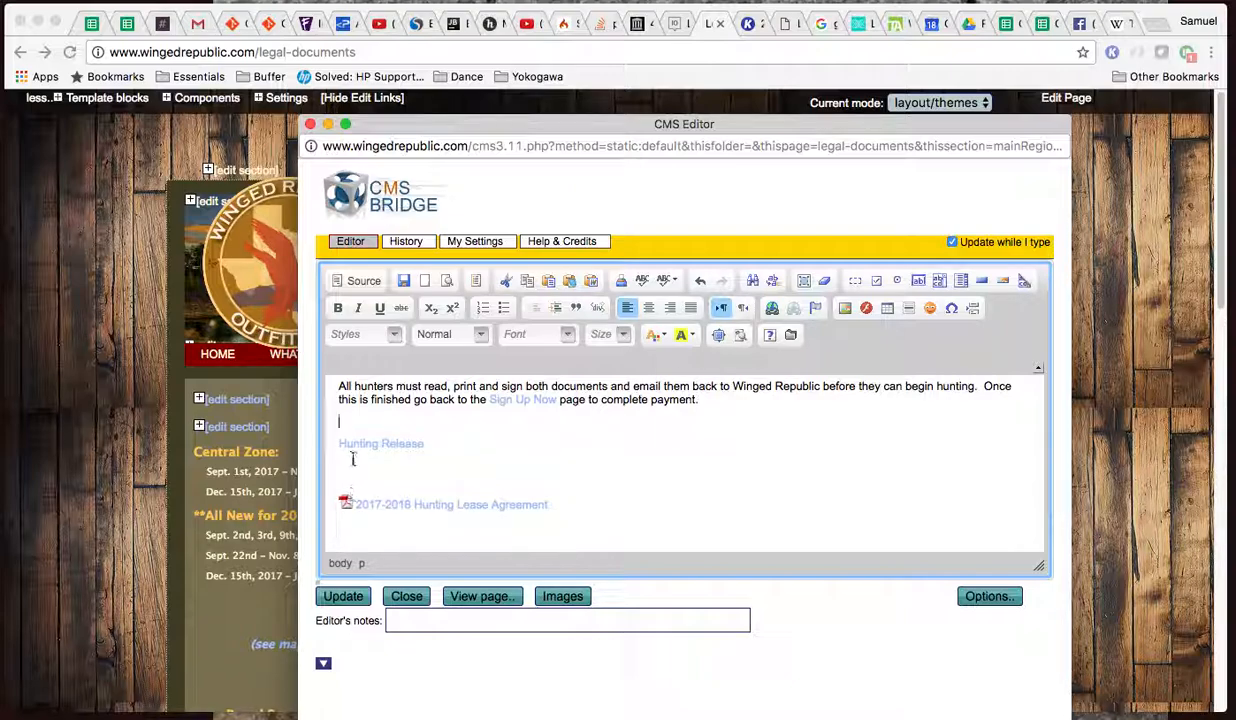
left_click(364, 285)
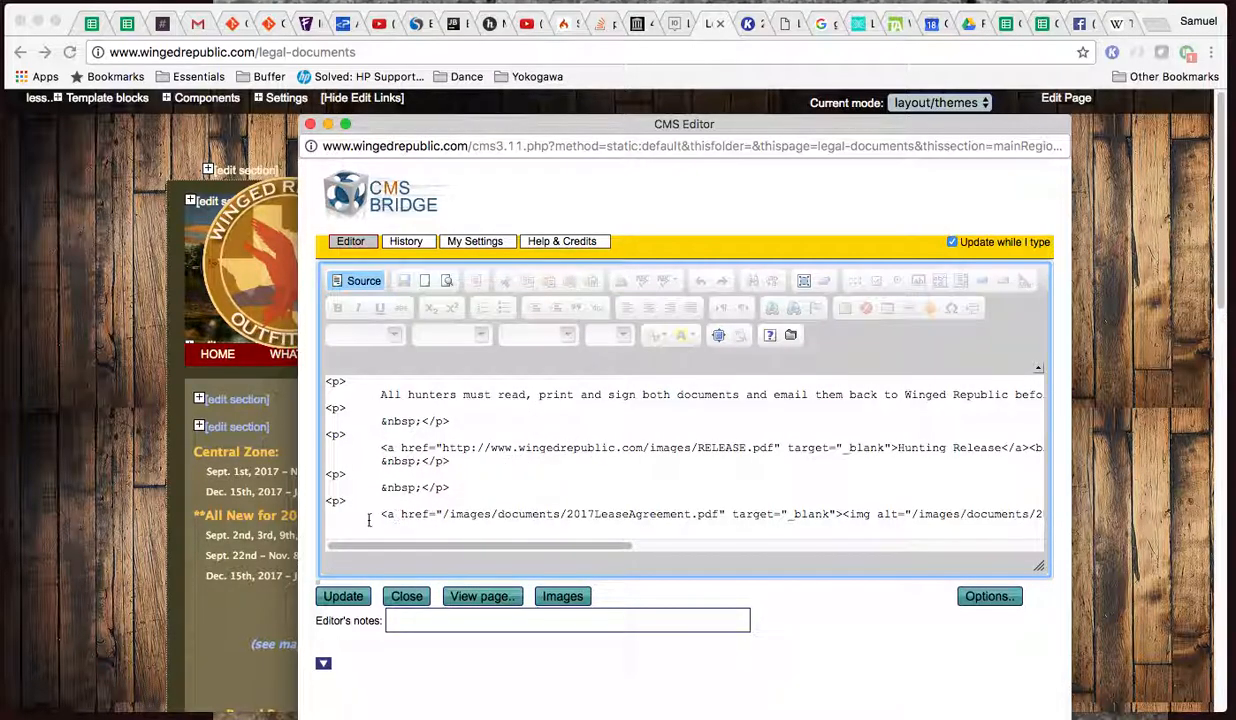
left_click_drag(442, 548, 503, 550)
left_click_drag(635, 552, 776, 550)
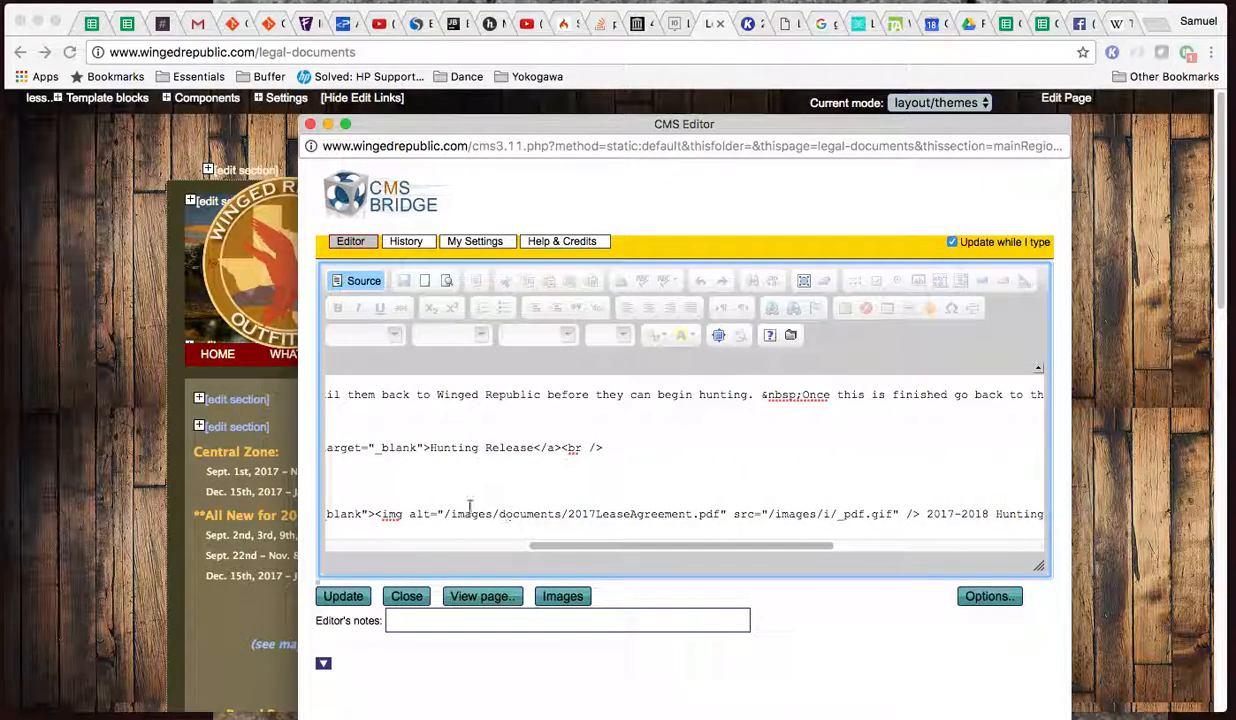
left_click_drag(377, 516, 920, 514)
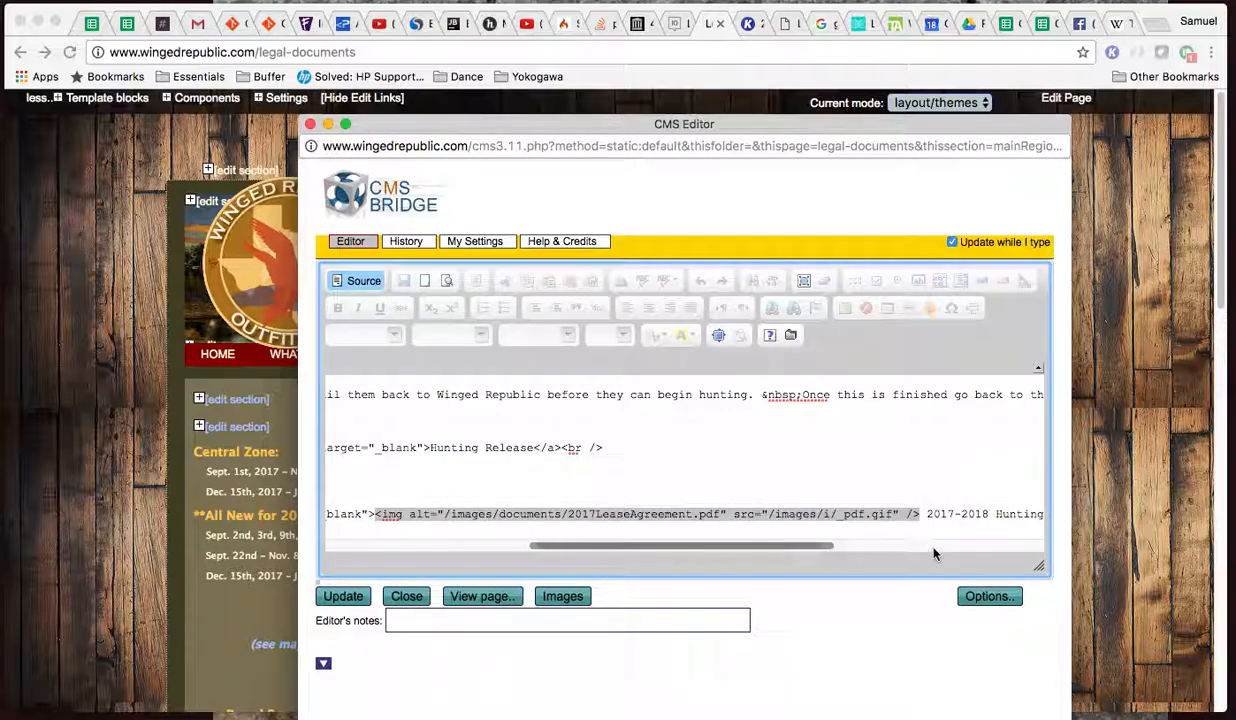
left_click_drag(706, 548, 399, 538)
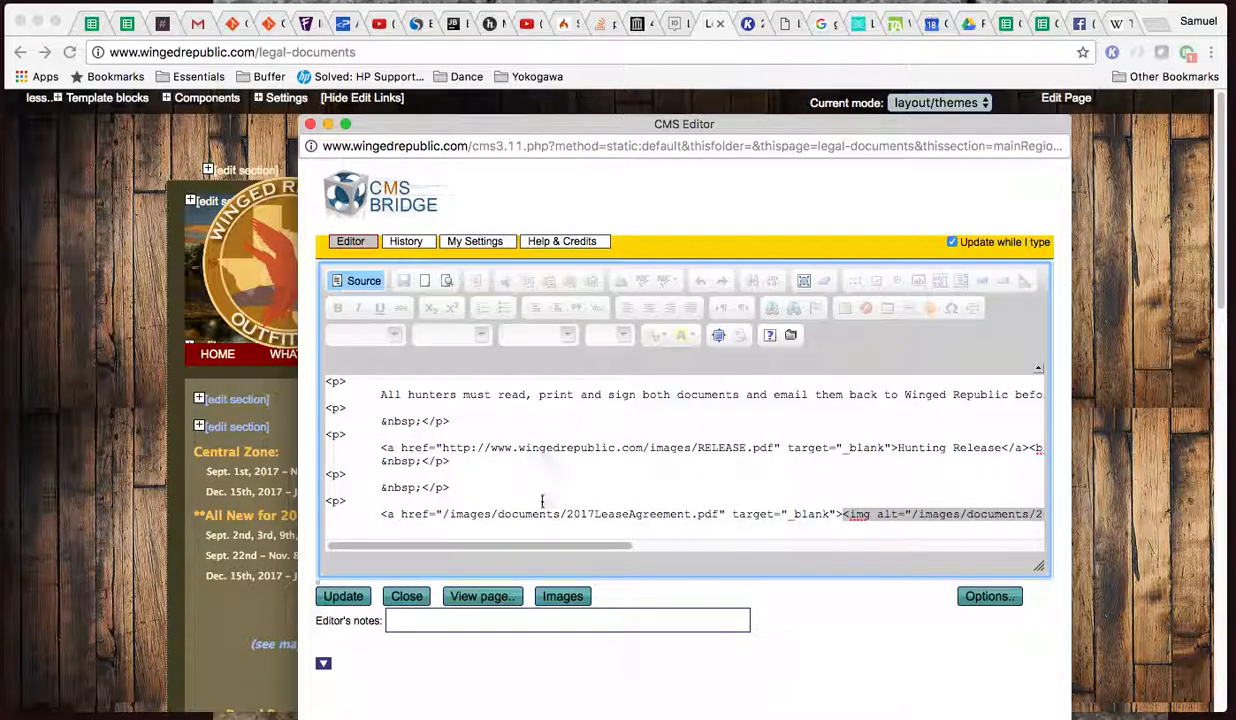
left_click_drag(517, 550, 609, 549)
left_click(685, 449)
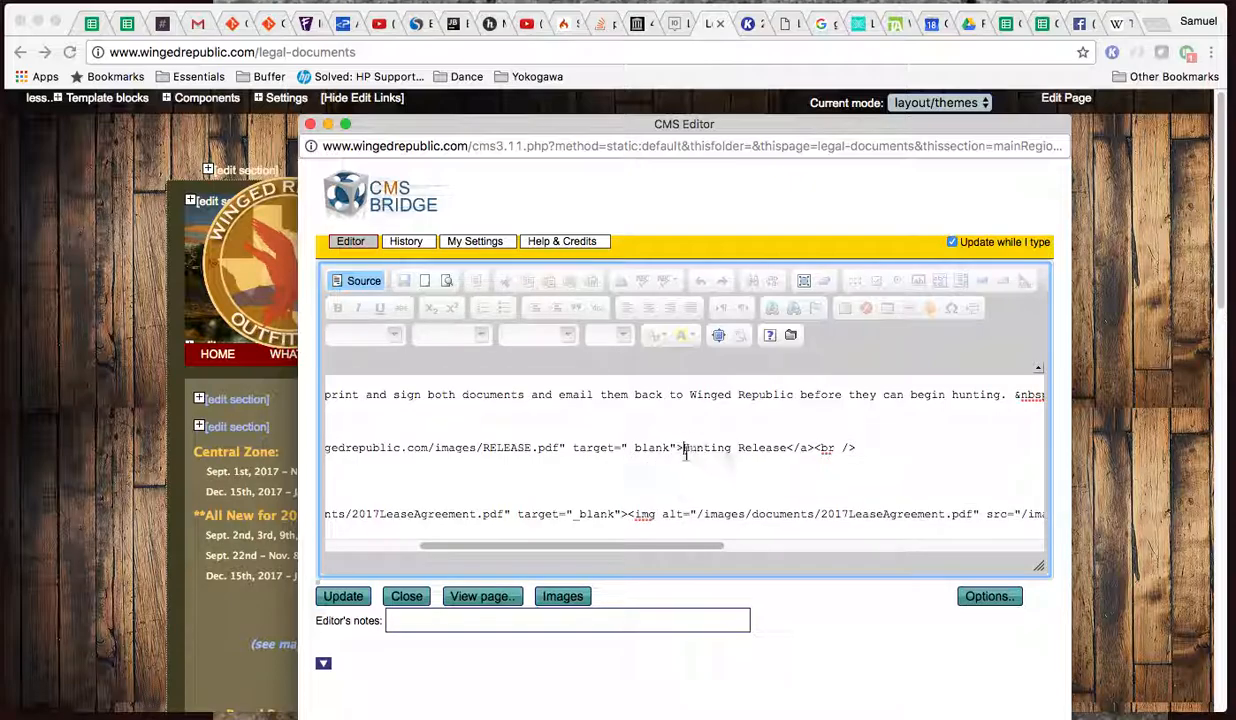
type("<img alt=\"/images/documents/2017LeaseAgreement.pdf\" src=\"/images/i/_pdf.gif\" />")
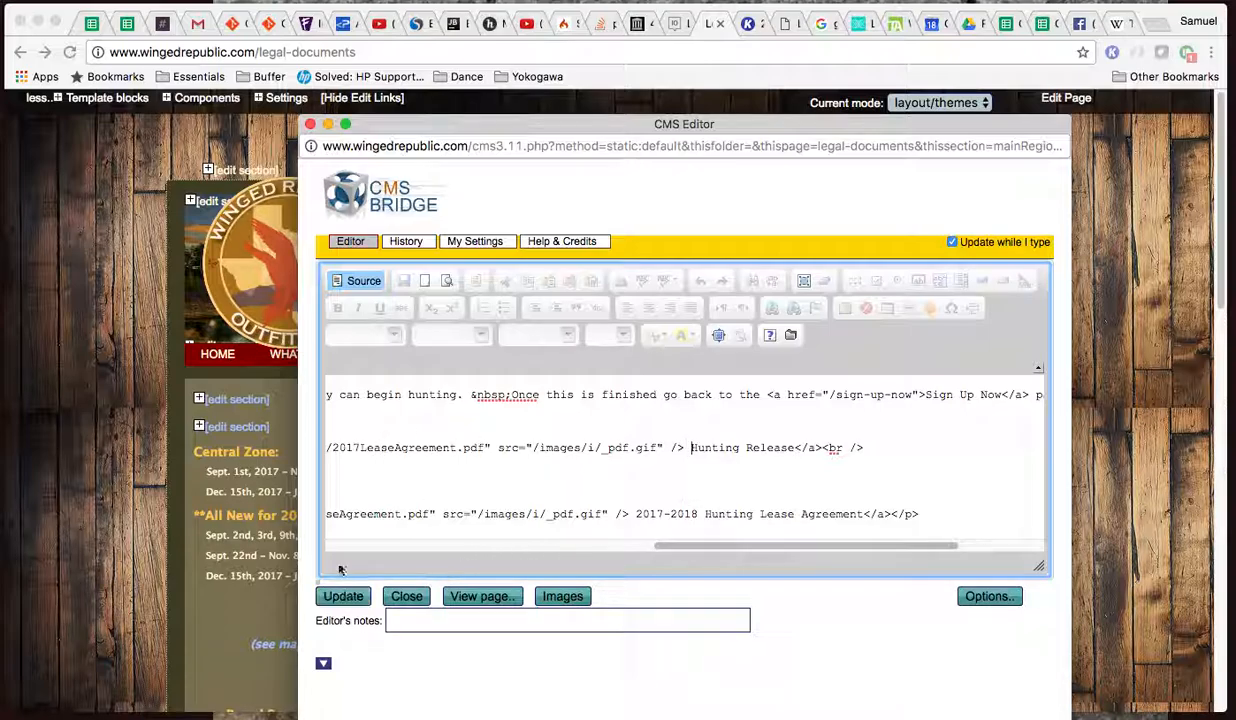
left_click(355, 281)
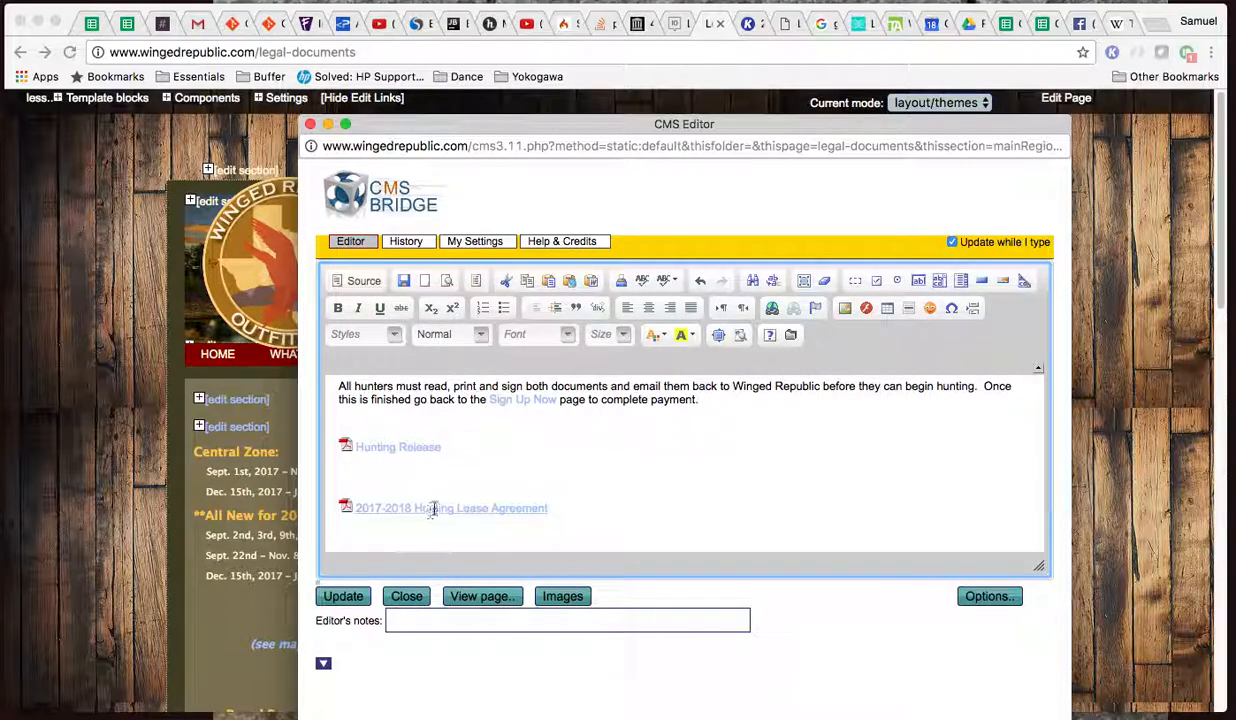
Set the font size of the instructions and both document links to 14
left_click(387, 483)
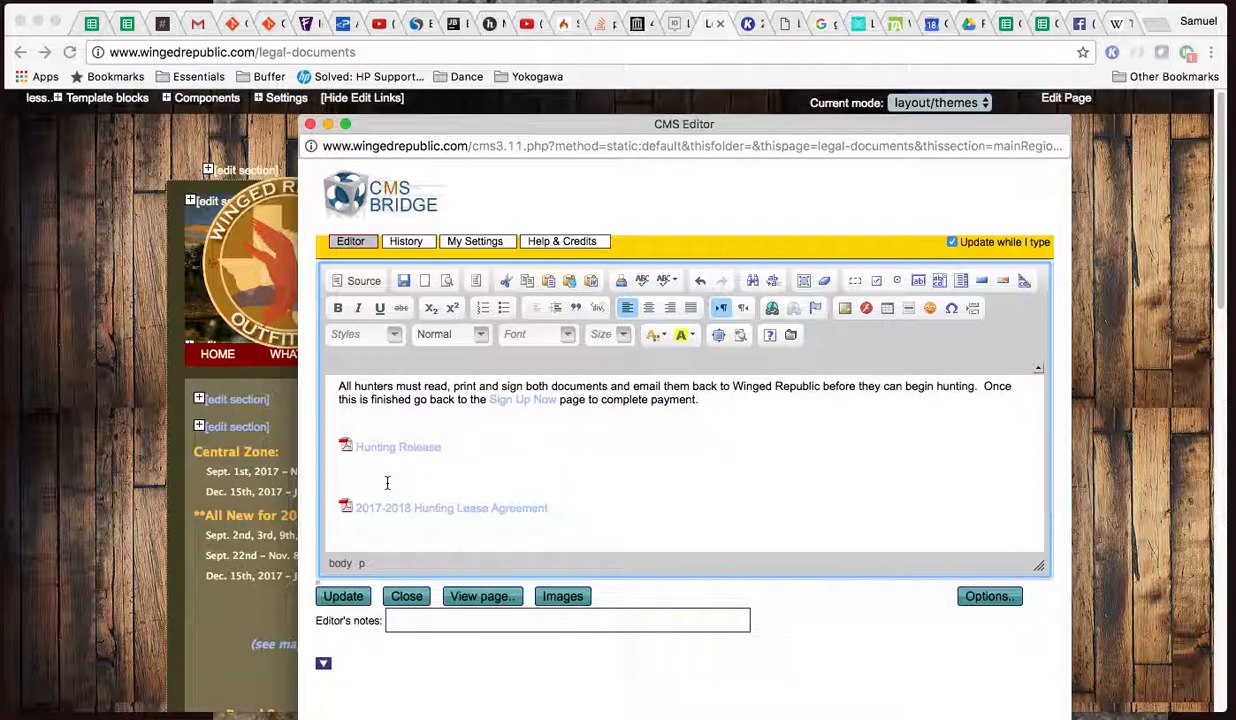
left_click_drag(566, 508, 213, 349)
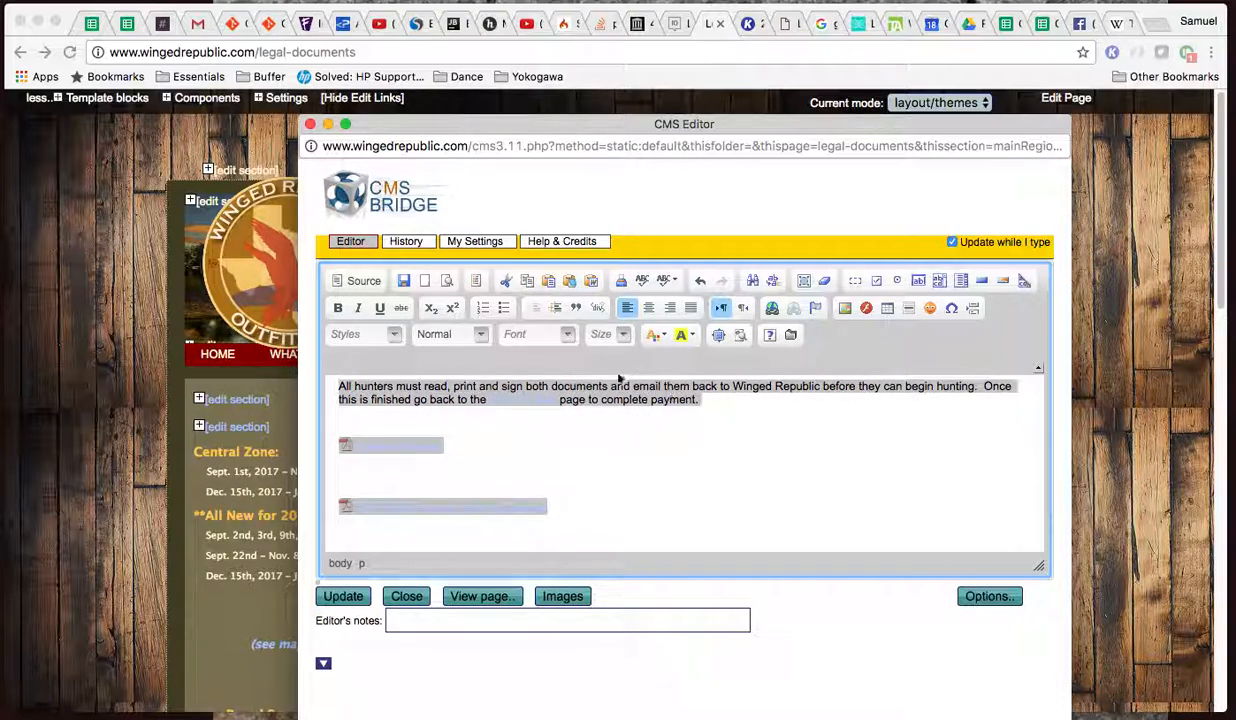
left_click(626, 341)
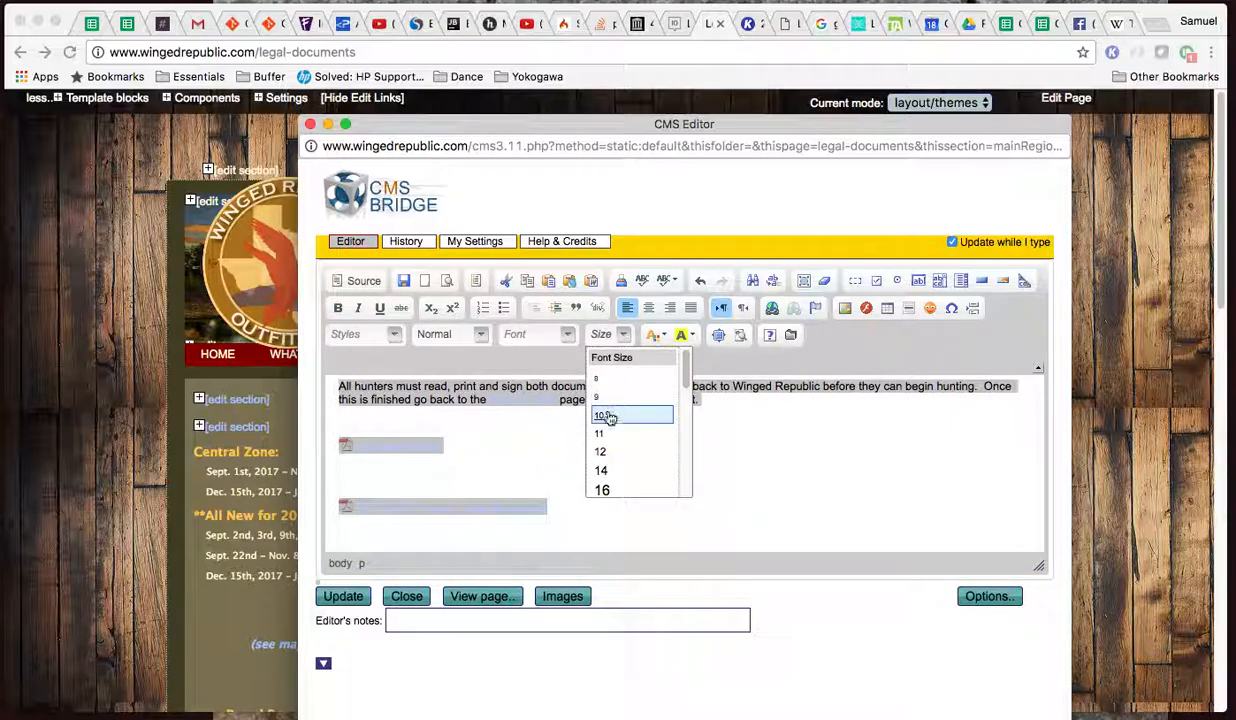
left_click(601, 456)
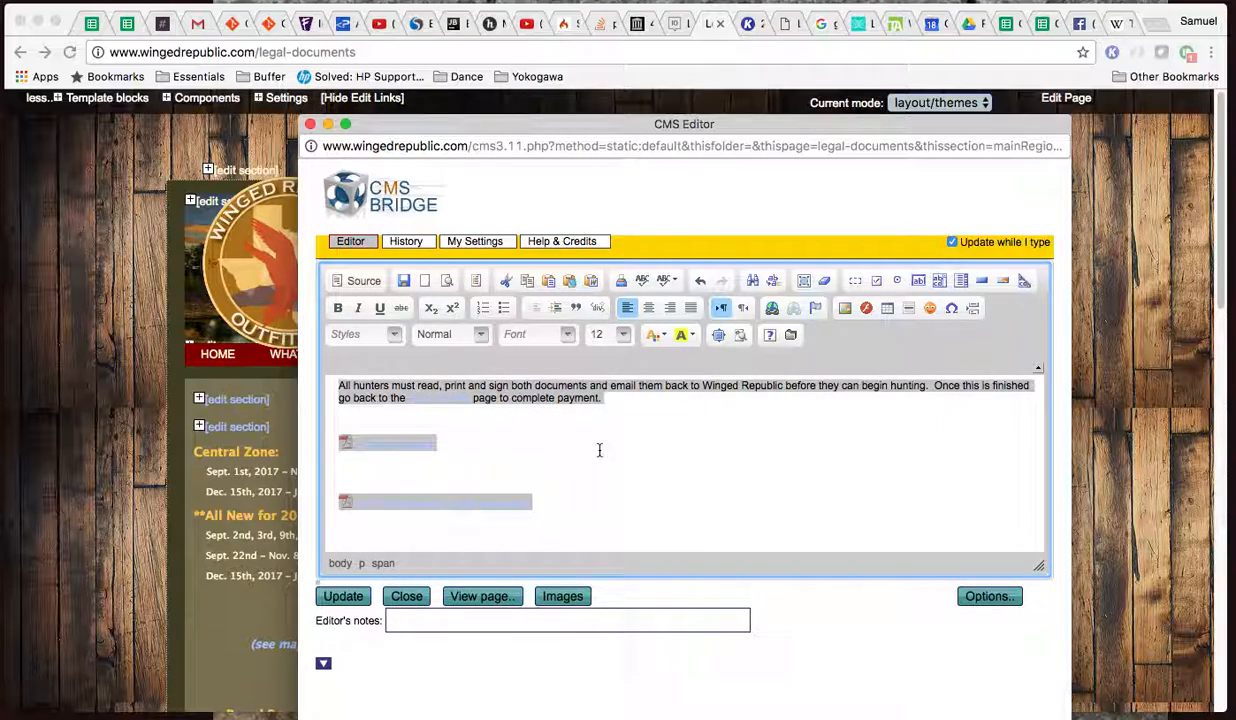
left_click(626, 336)
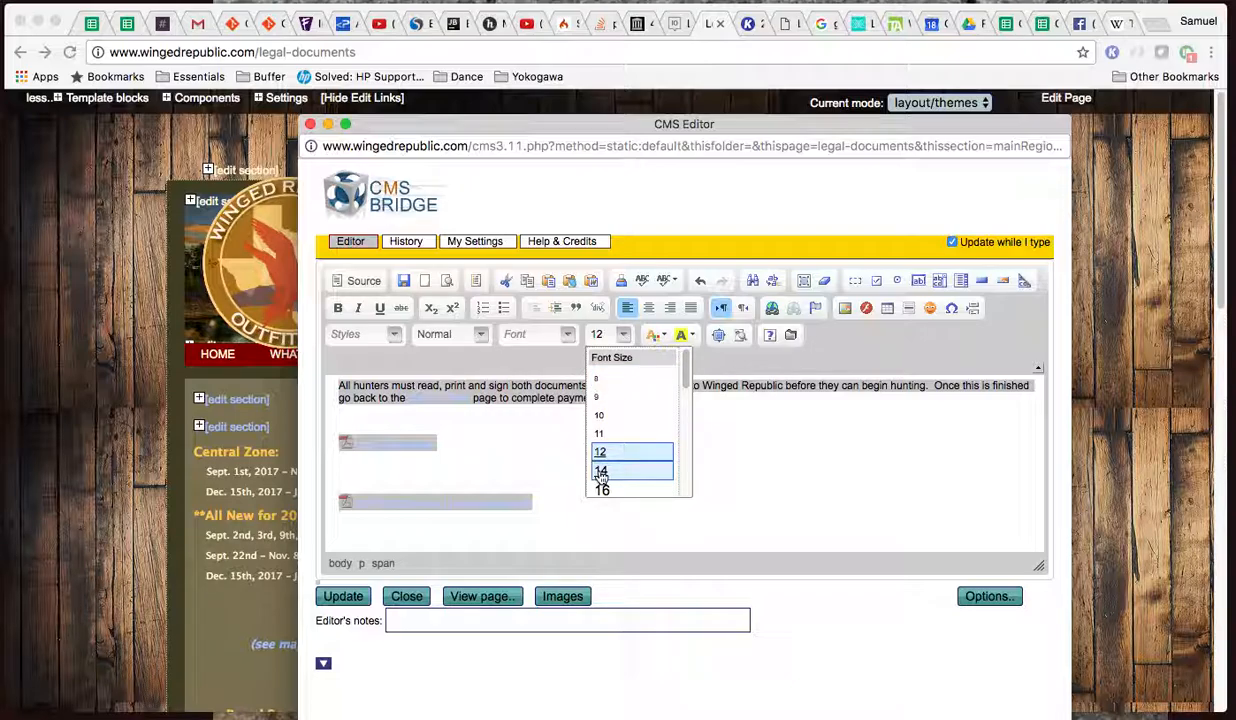
left_click(601, 469)
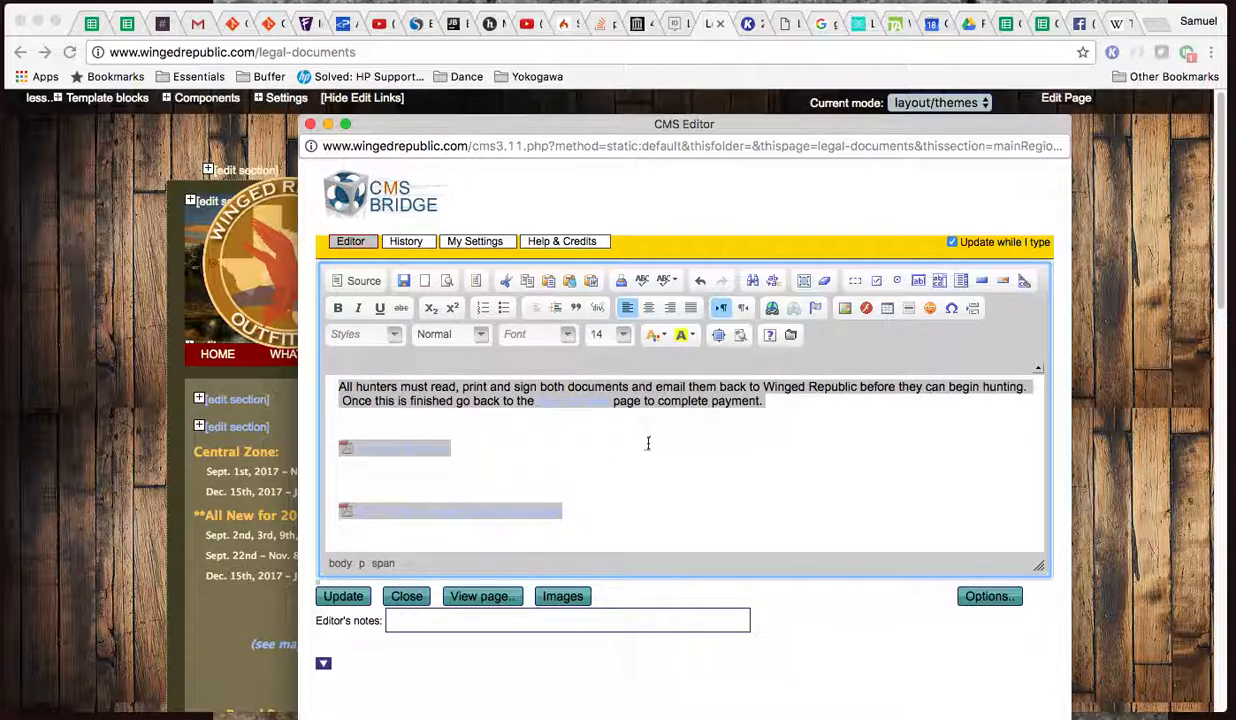
Update the section, close the editor and hide the edit links to preview the Legal Documents page
left_click(347, 597)
left_click(355, 598)
left_click(402, 598)
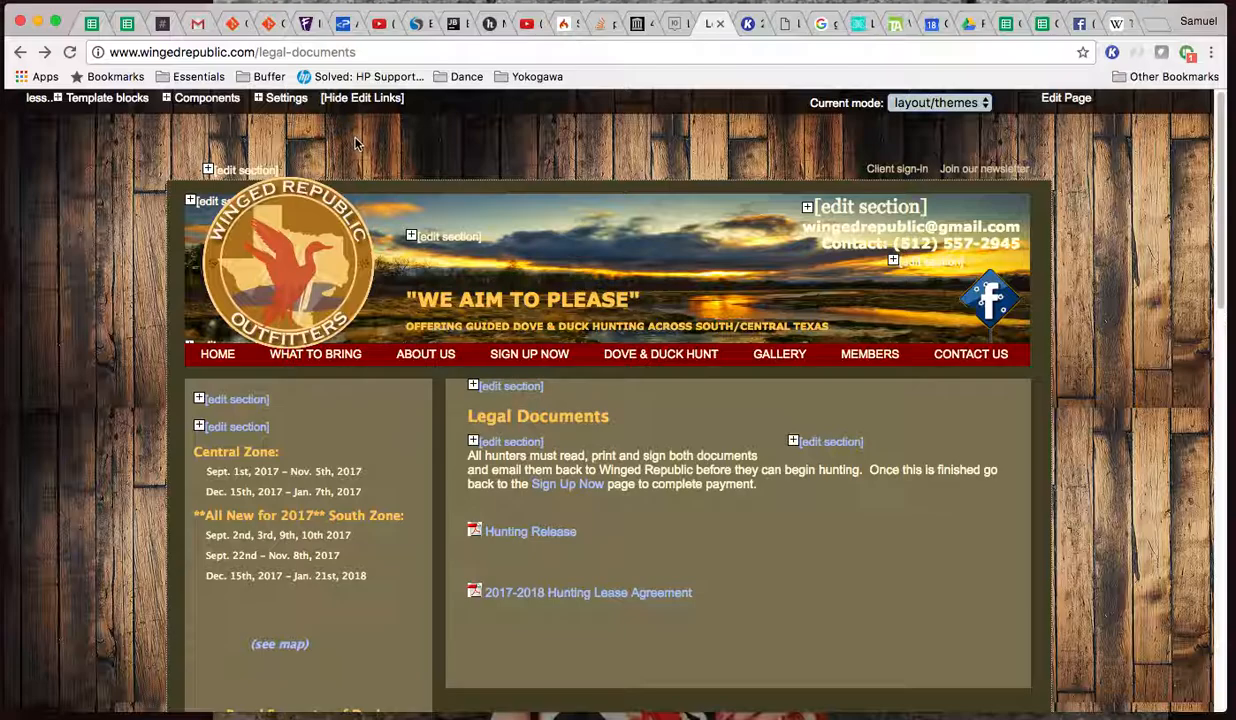
left_click(362, 102)
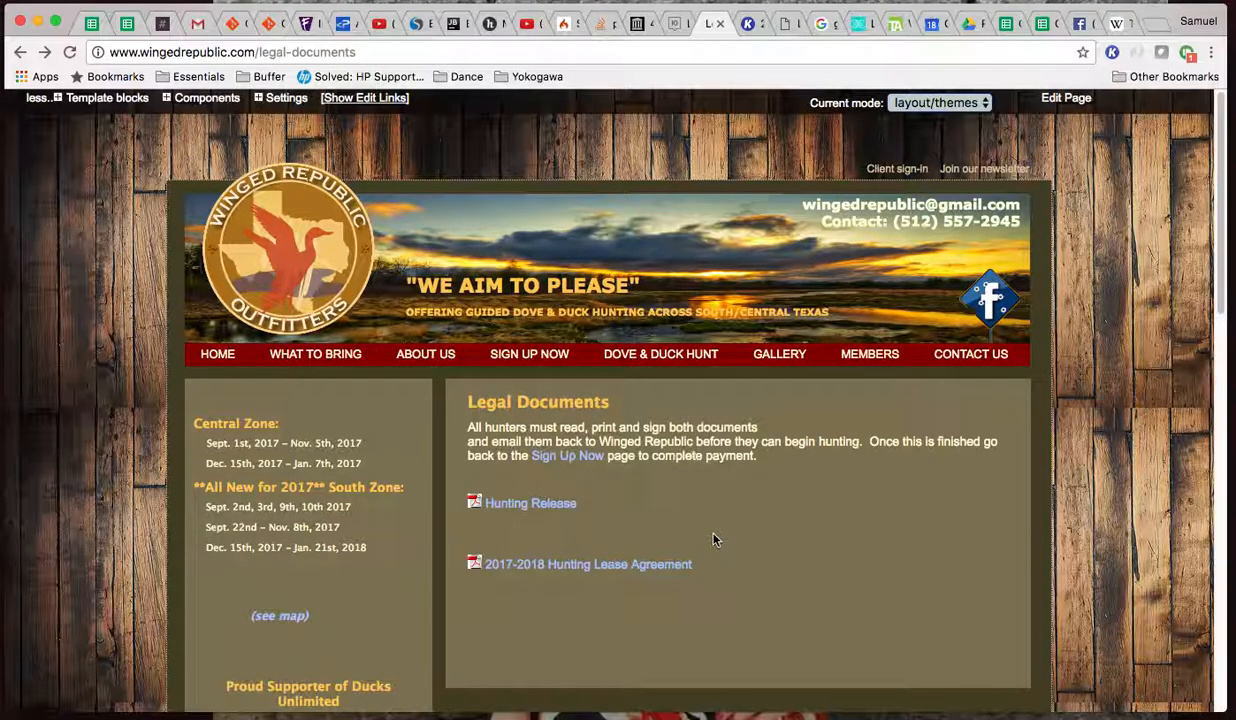
Show the edit links, reopen the instructions section for editing and replace "both" with "the two PDF"
left_click(355, 101)
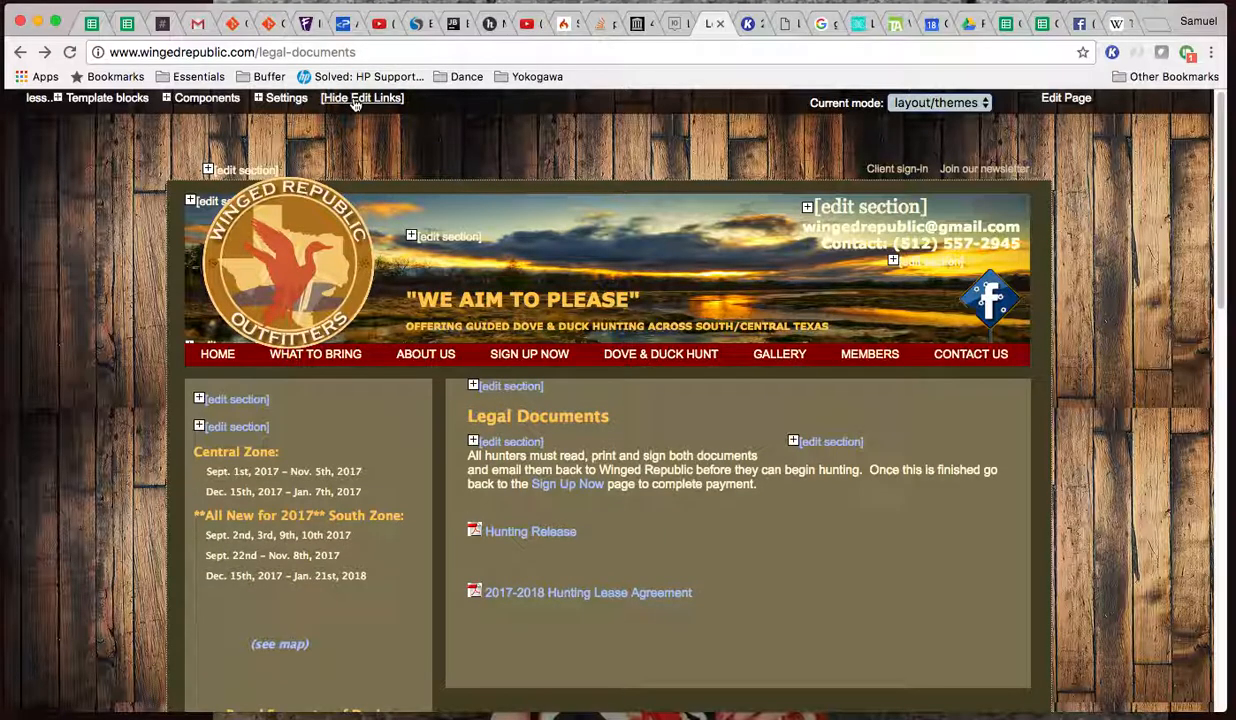
left_click(495, 441)
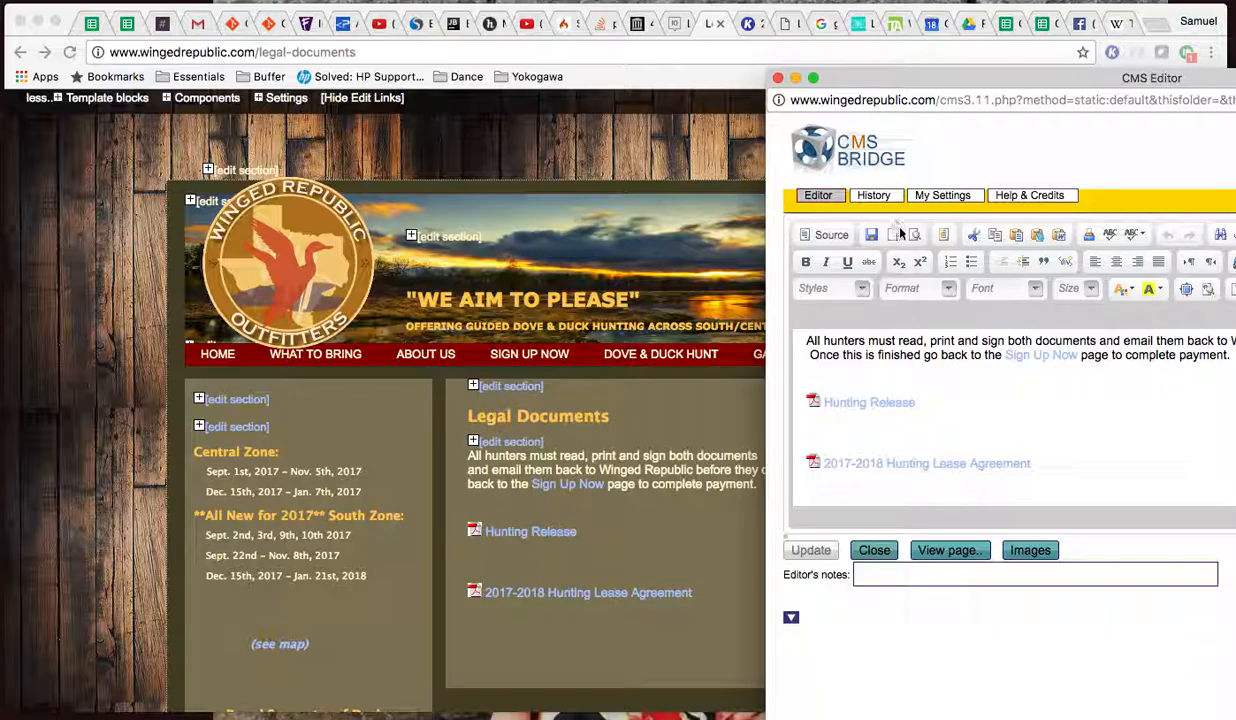
left_click_drag(918, 74, 492, 38)
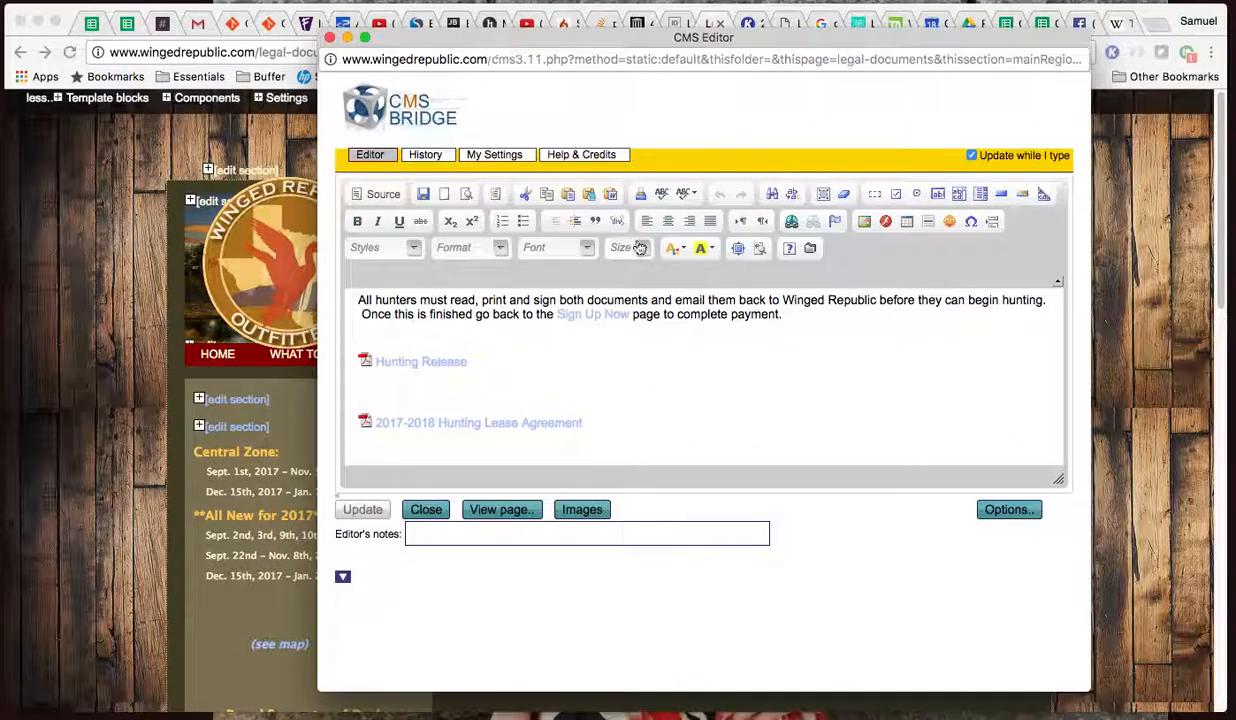
left_click(568, 309)
double_click(569, 305)
type("the")
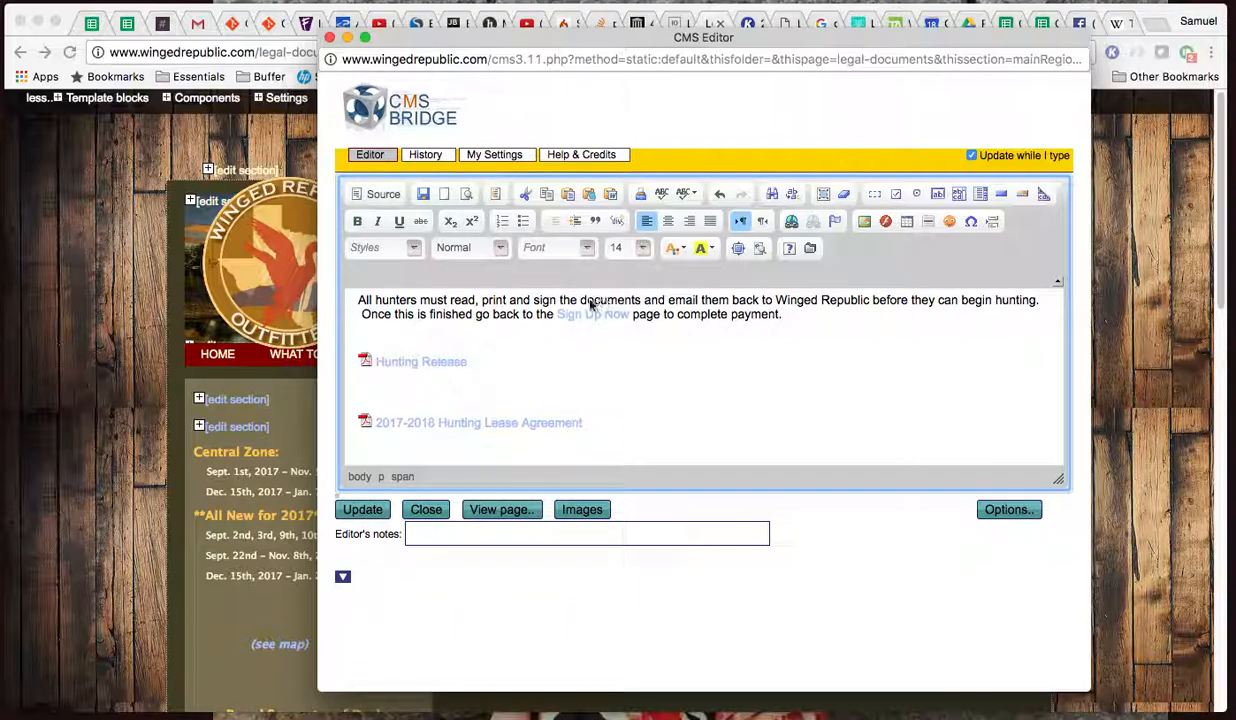
type(" two PDF")
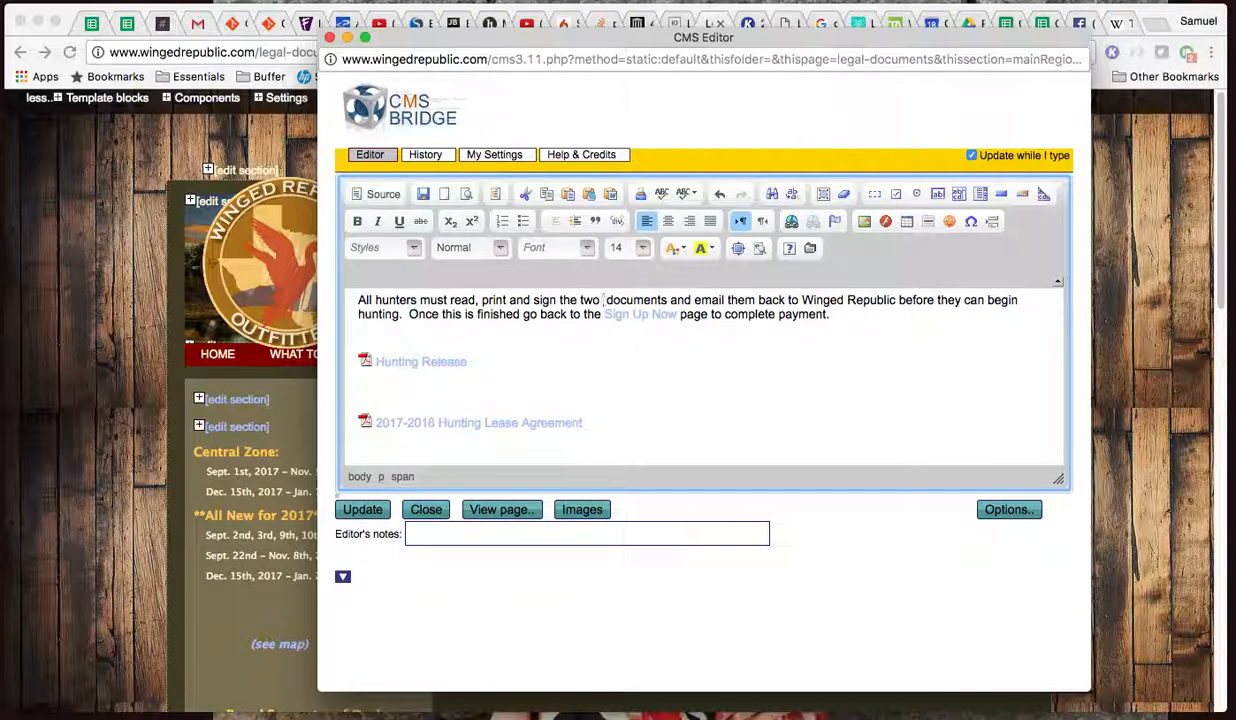
Add "below," after "documents" in the instruction and remove the empty line between the two PDF links
key("Right")
key("Right")
key("Right")
key("Right")
key("Right")
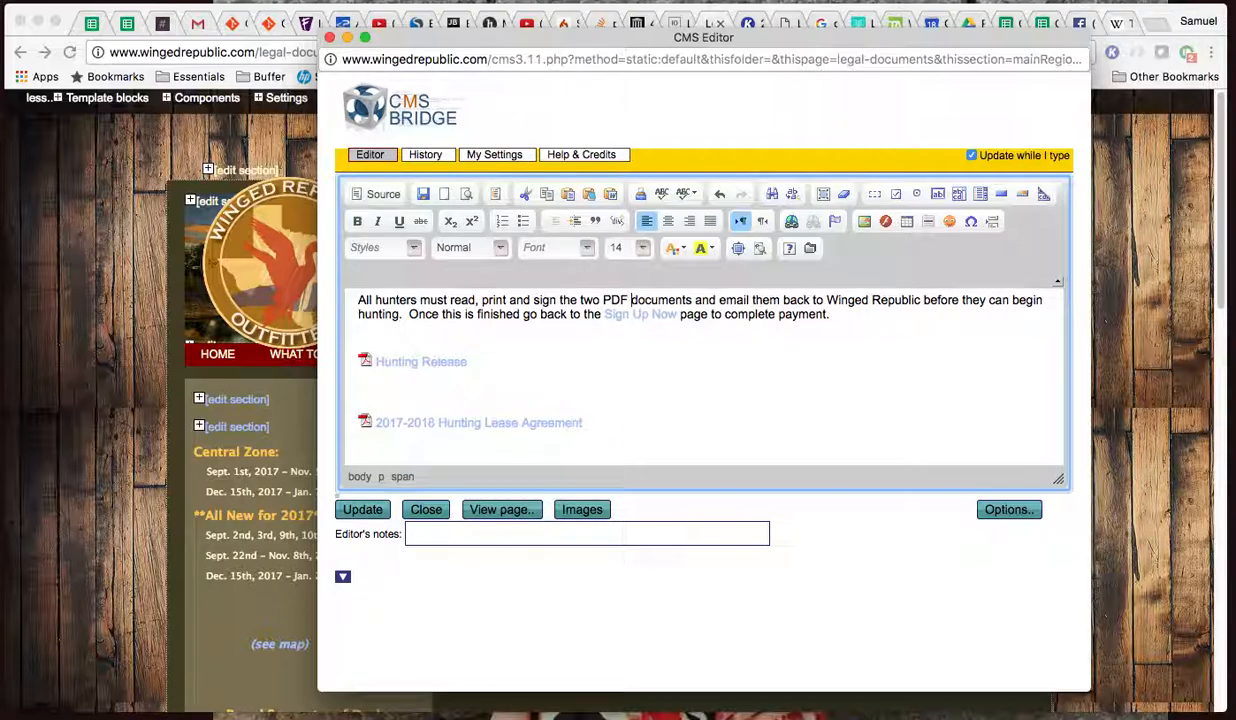
key("Right")
key("Right")
key("Right")
key("Right")
key("Right")
type("below,")
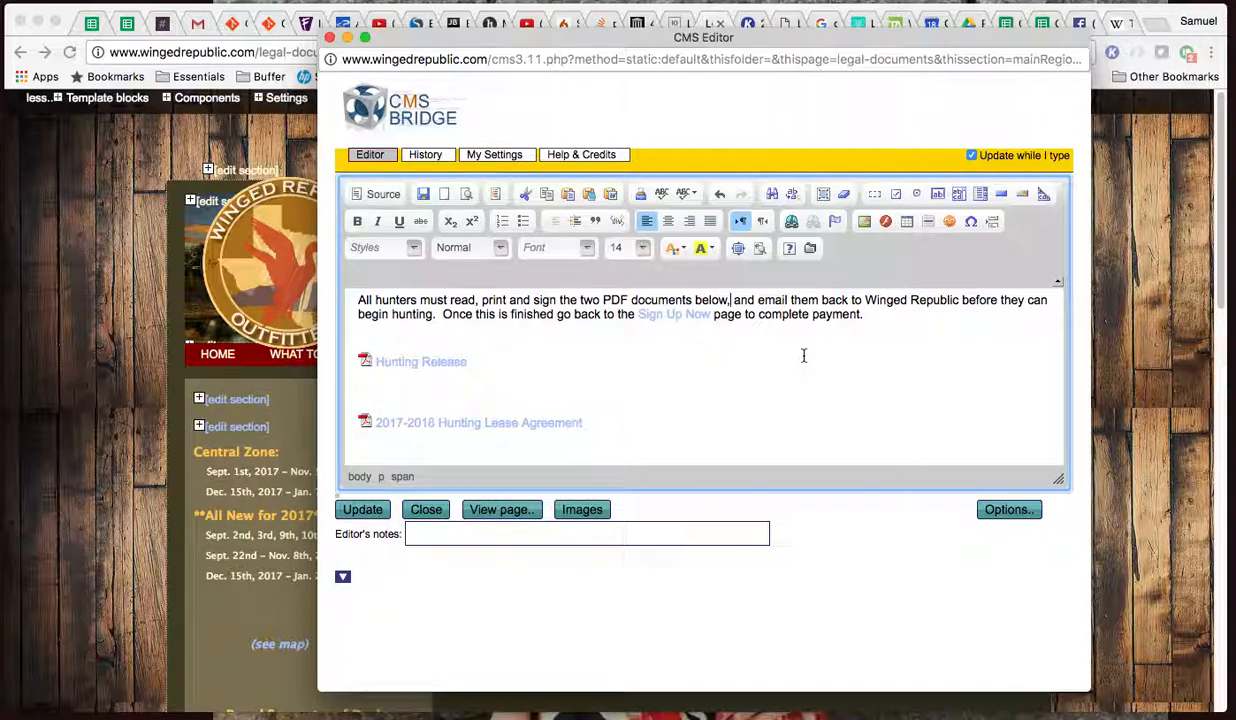
left_click(353, 392)
key("BackSpace")
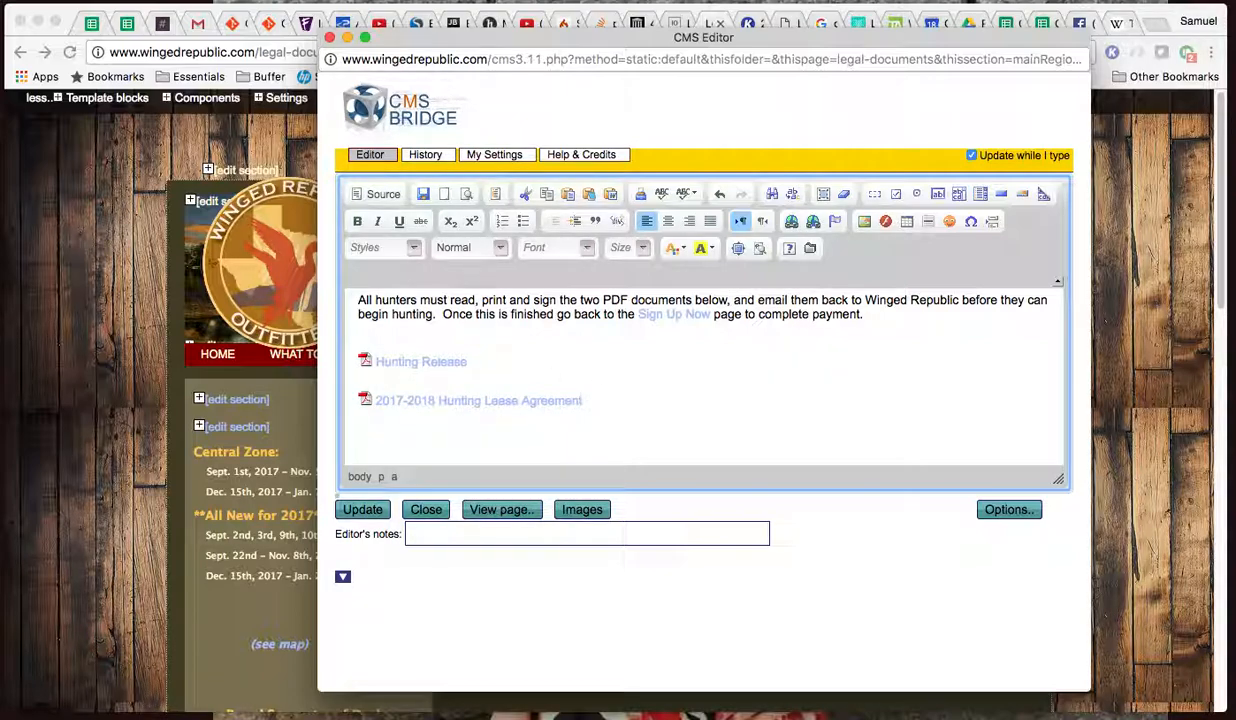
Add the file sizes [19KB] after the Hunting Release link and [183KB] after the 2017-2018 Hunting Lease Agreement link
left_click(452, 361)
type("[")
type("19KB")
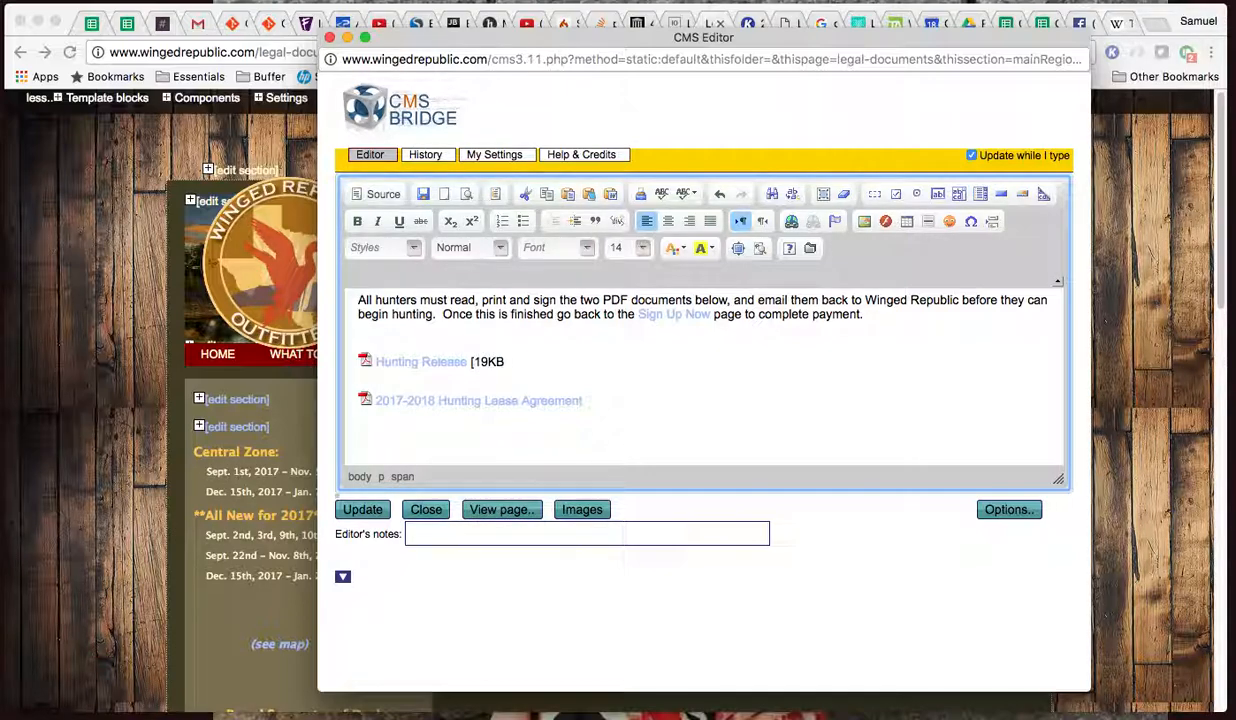
key("Down")
key("End")
type("[183KB")
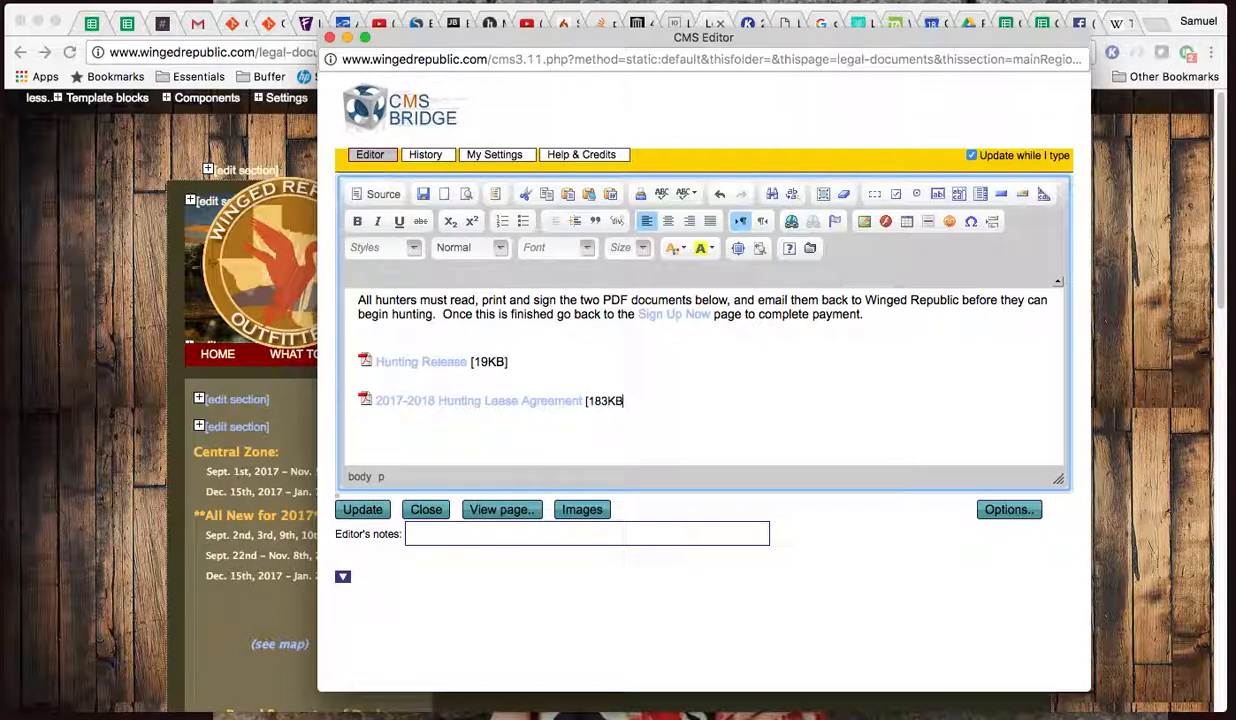
type("]")
Remove the bracketed file sizes after both PDF links, leaving the link names intact
key("BackSpace")
key("BackSpace")
key("BackSpace")
key("BackSpace")
key("BackSpace")
key("BackSpace")
key("BackSpace")
key("BackSpace")
key("BackSpace")
key("BackSpace")
type("nt")
left_click(511, 366)
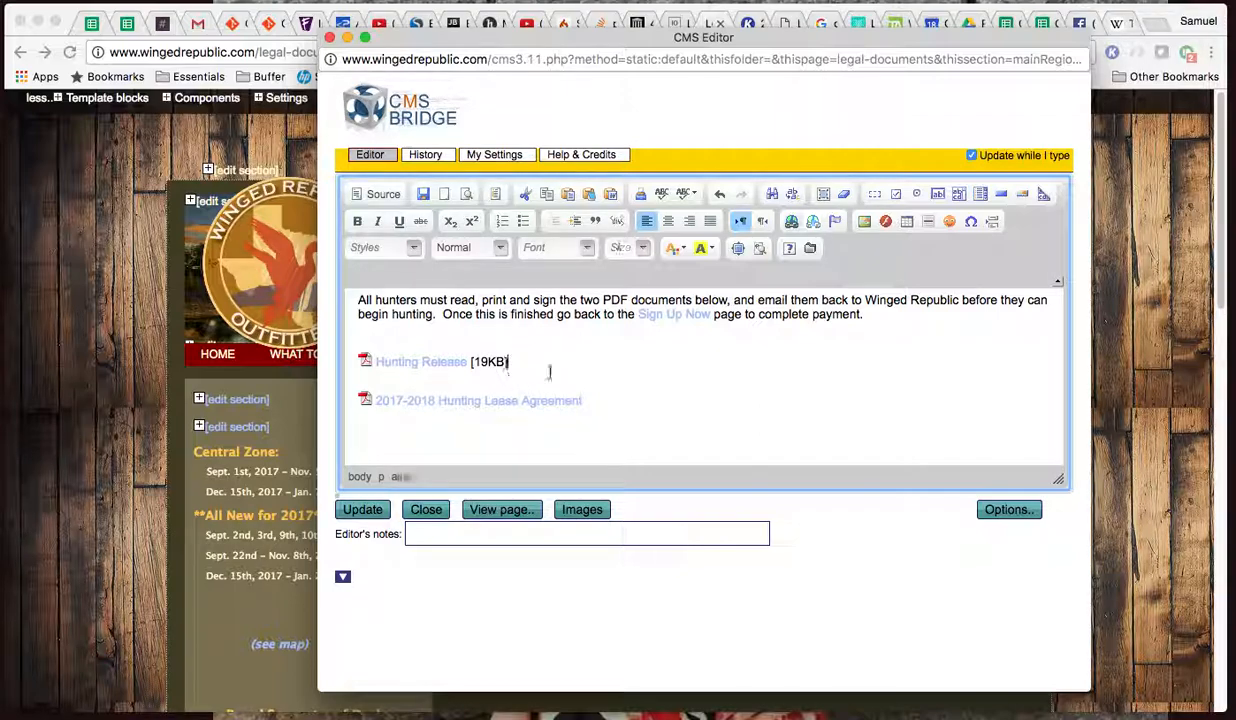
key("BackSpace")
key("BackSpace")
key("BackSpace")
key("BackSpace")
key("BackSpace")
key("BackSpace")
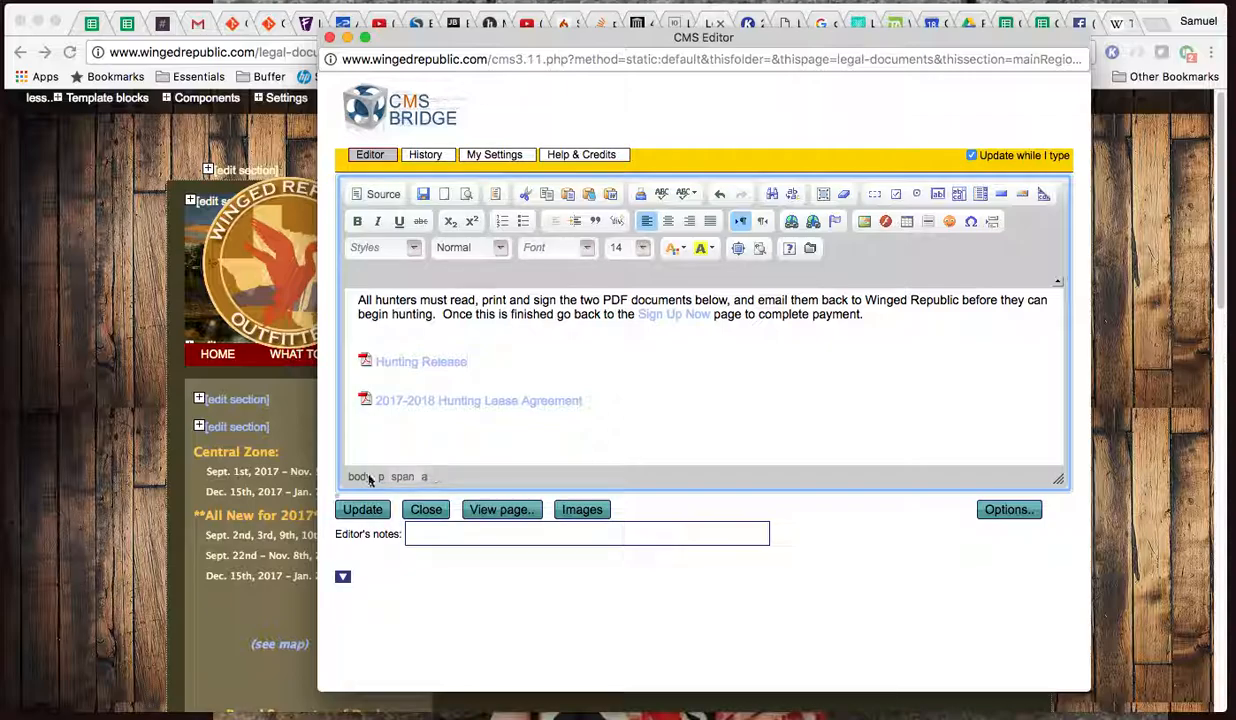
Save the revised instructions section, close its editor and hide the edit links on the Legal Documents page
left_click(363, 512)
left_click(424, 512)
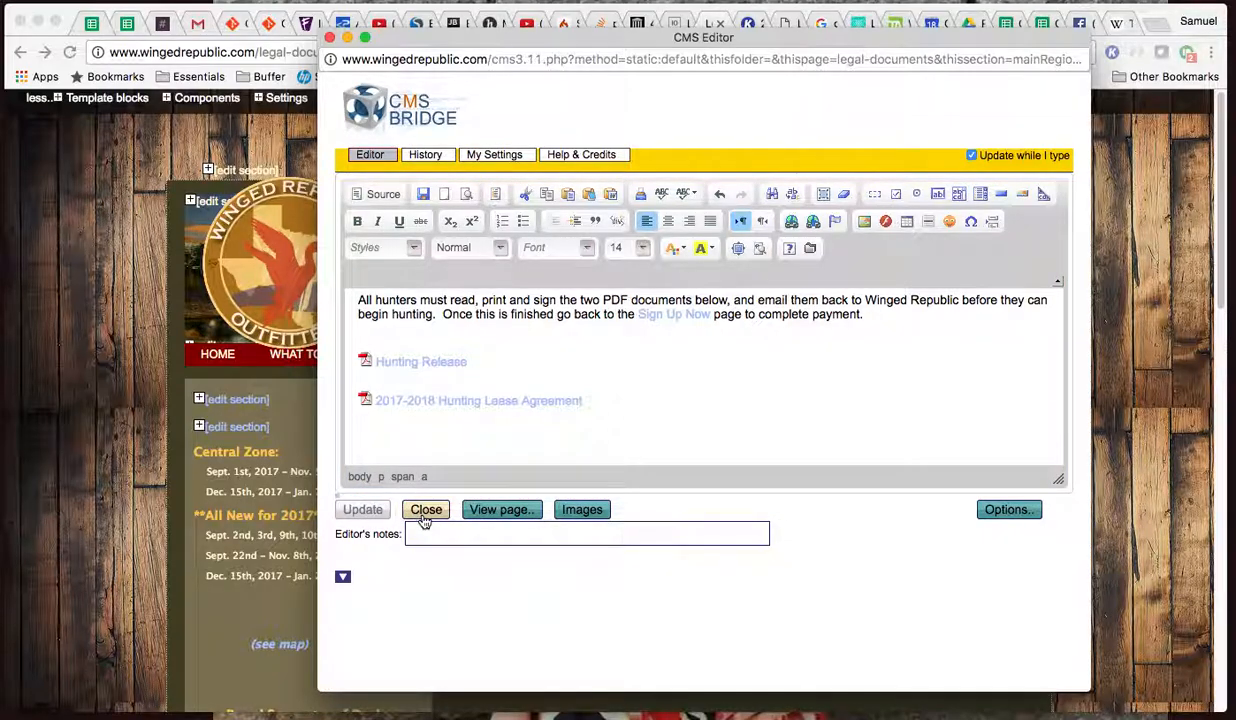
left_click(360, 97)
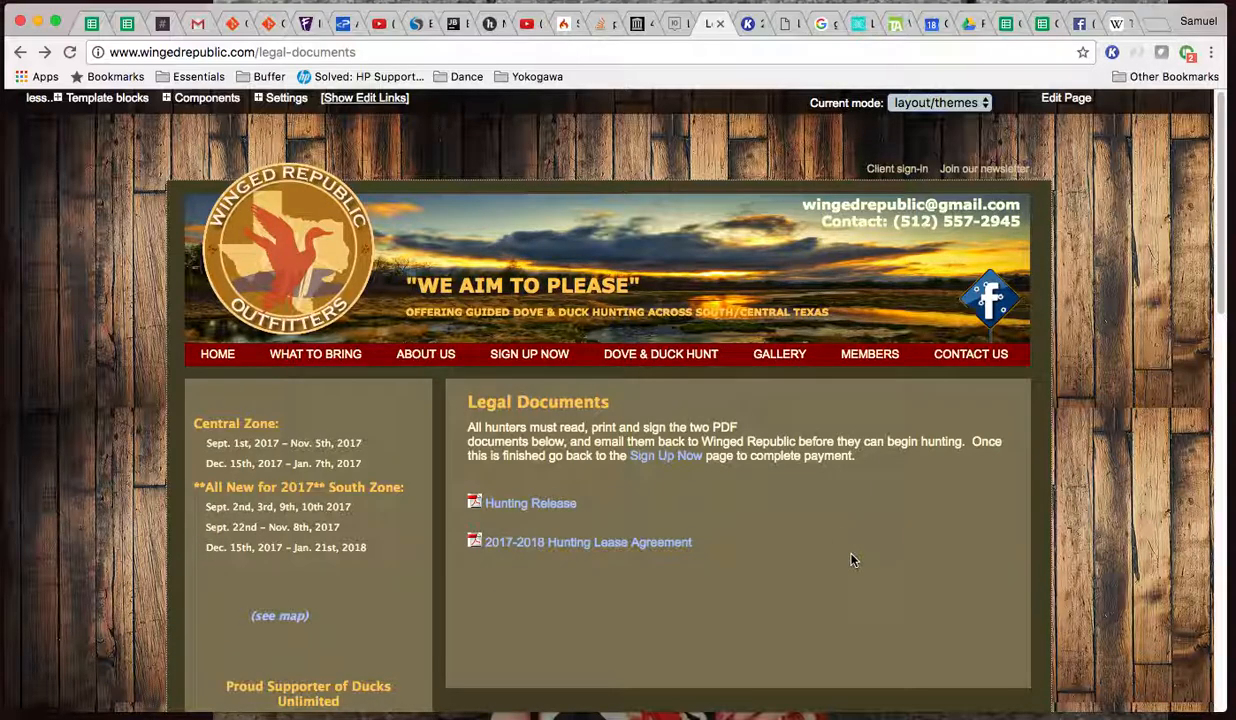